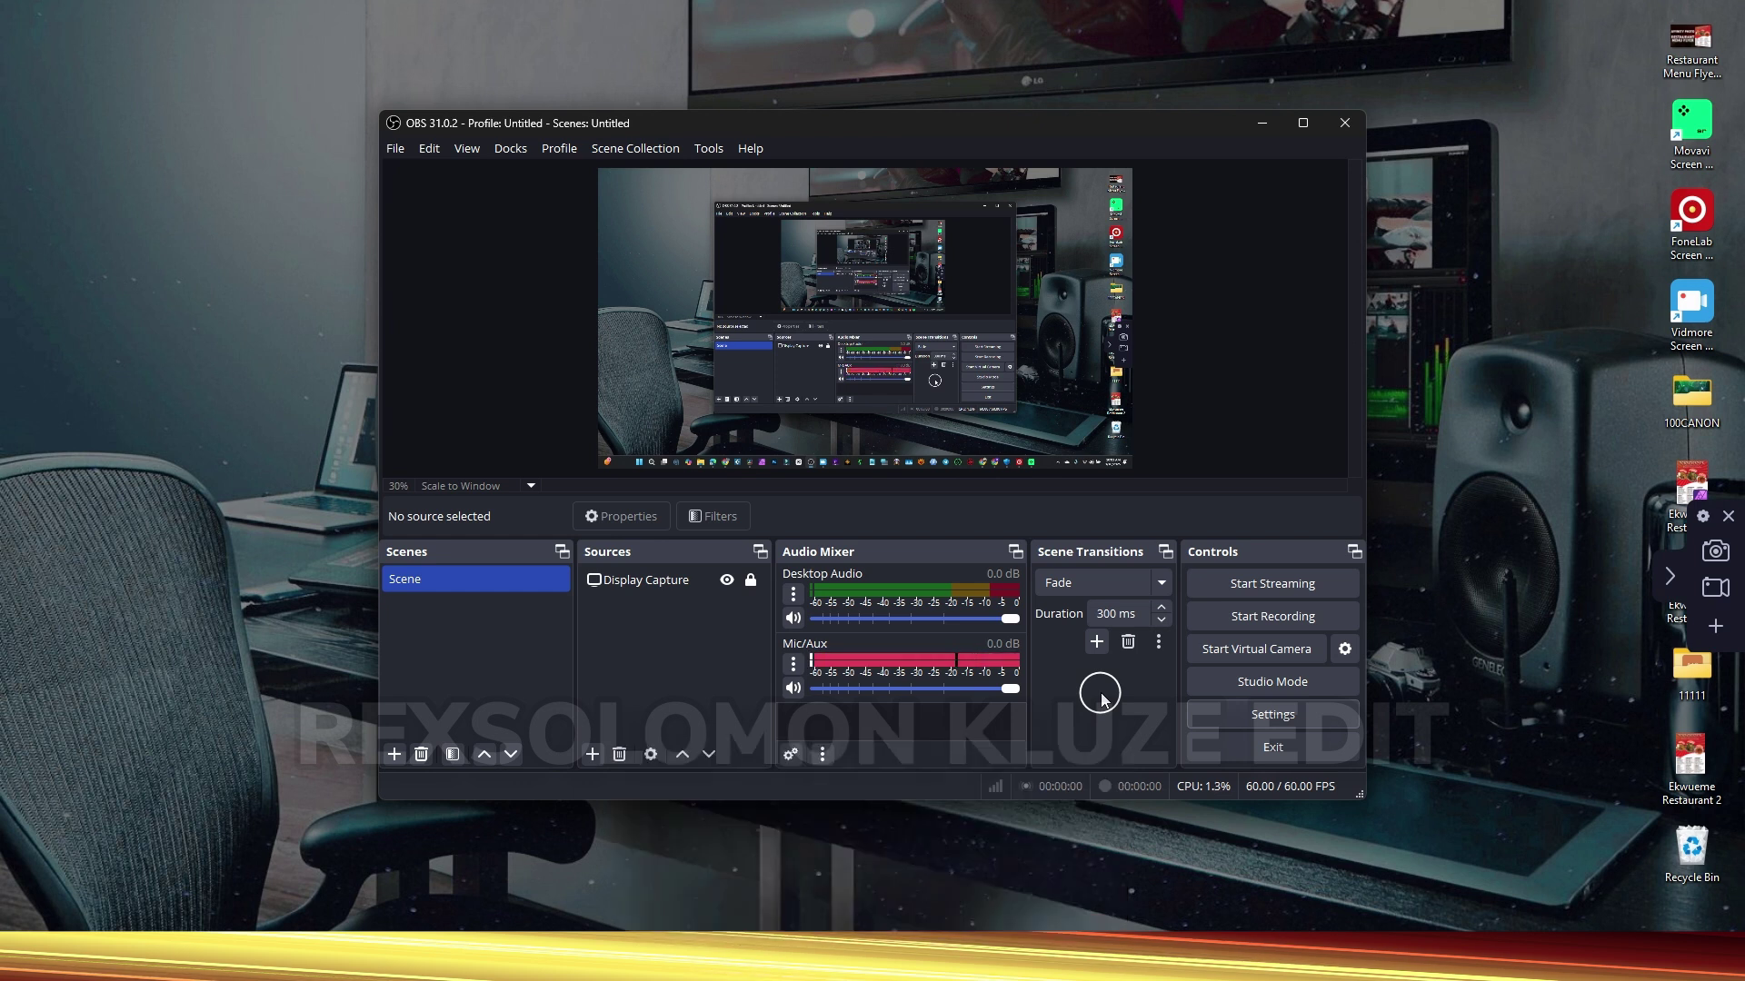
Open the program settings and list the streaming services available for the stream destination
{"action": "left_click", "coordinate": [1274, 713]}
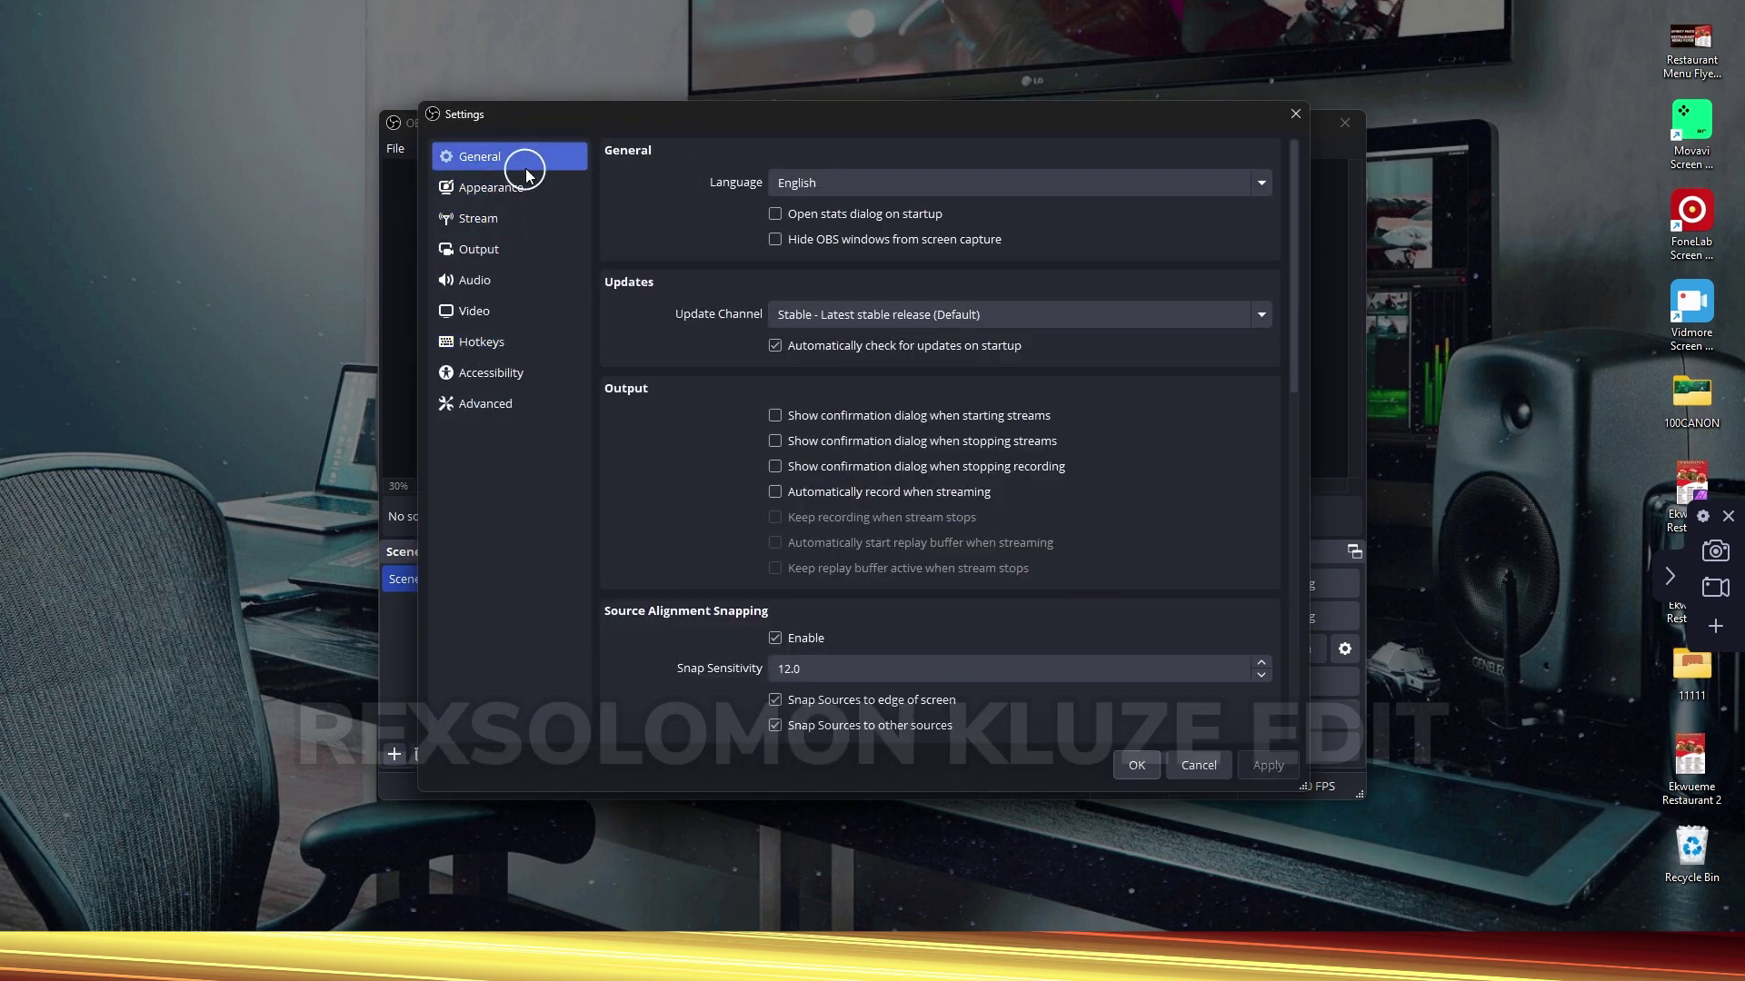
{"action": "left_click", "coordinate": [515, 218]}
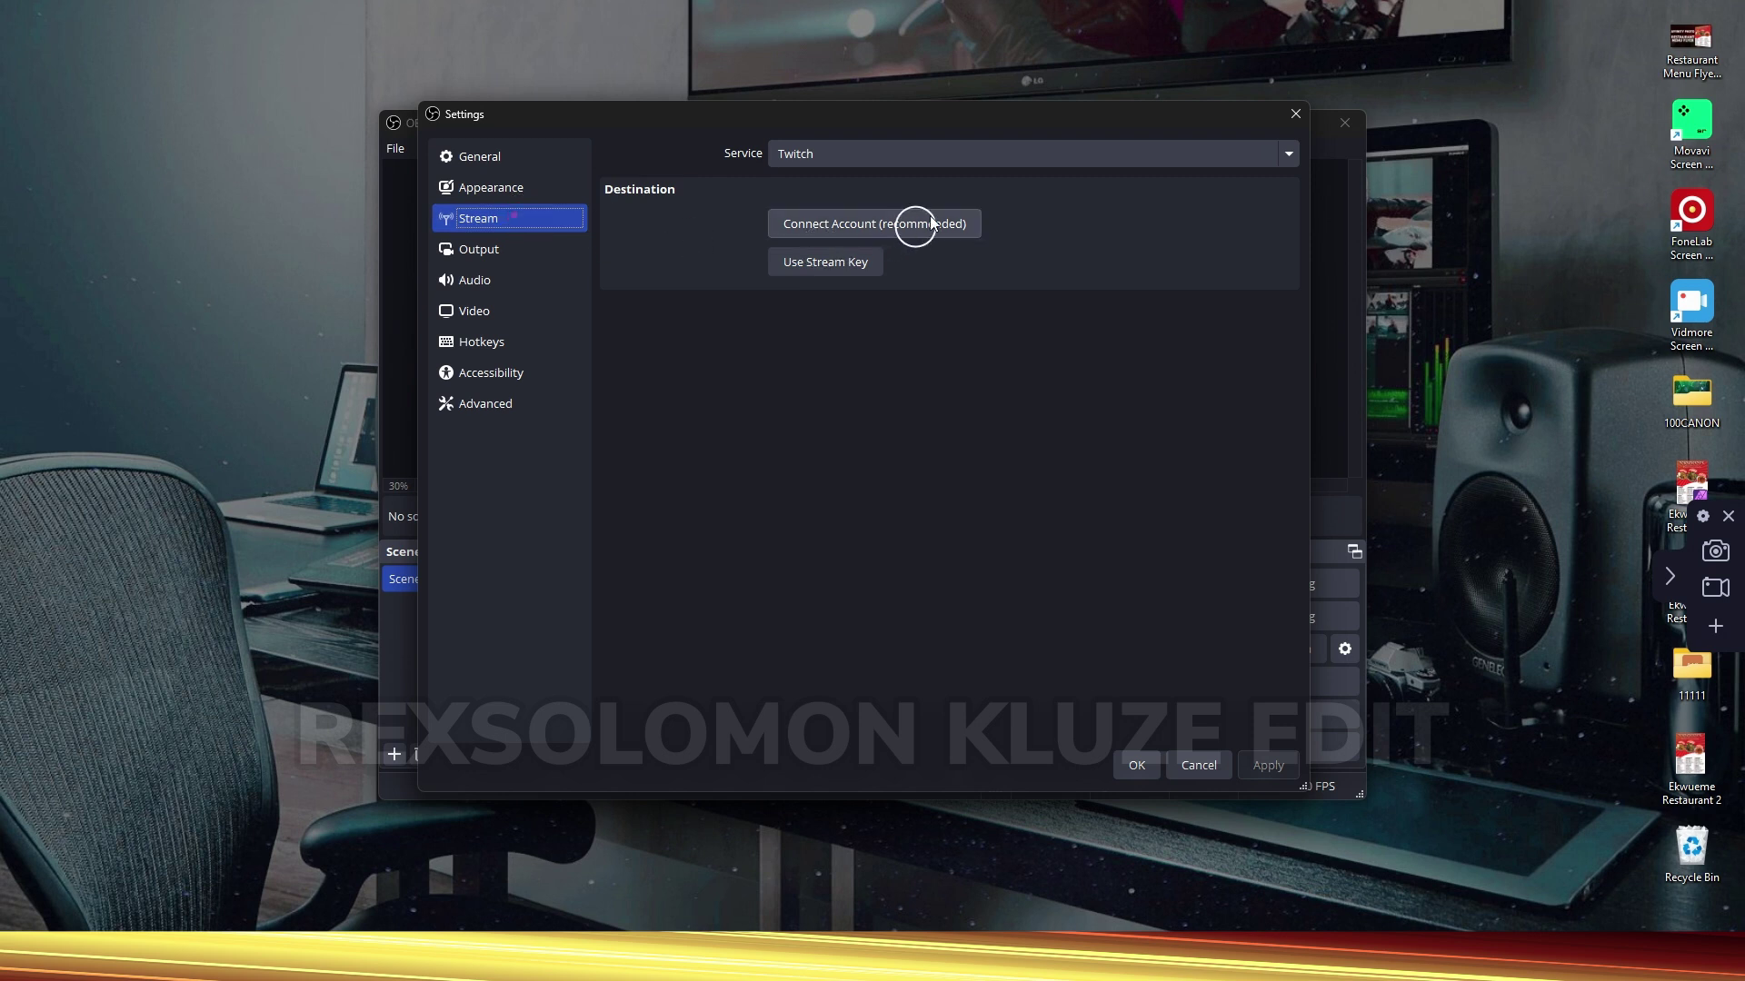
{"action": "left_click", "coordinate": [818, 155]}
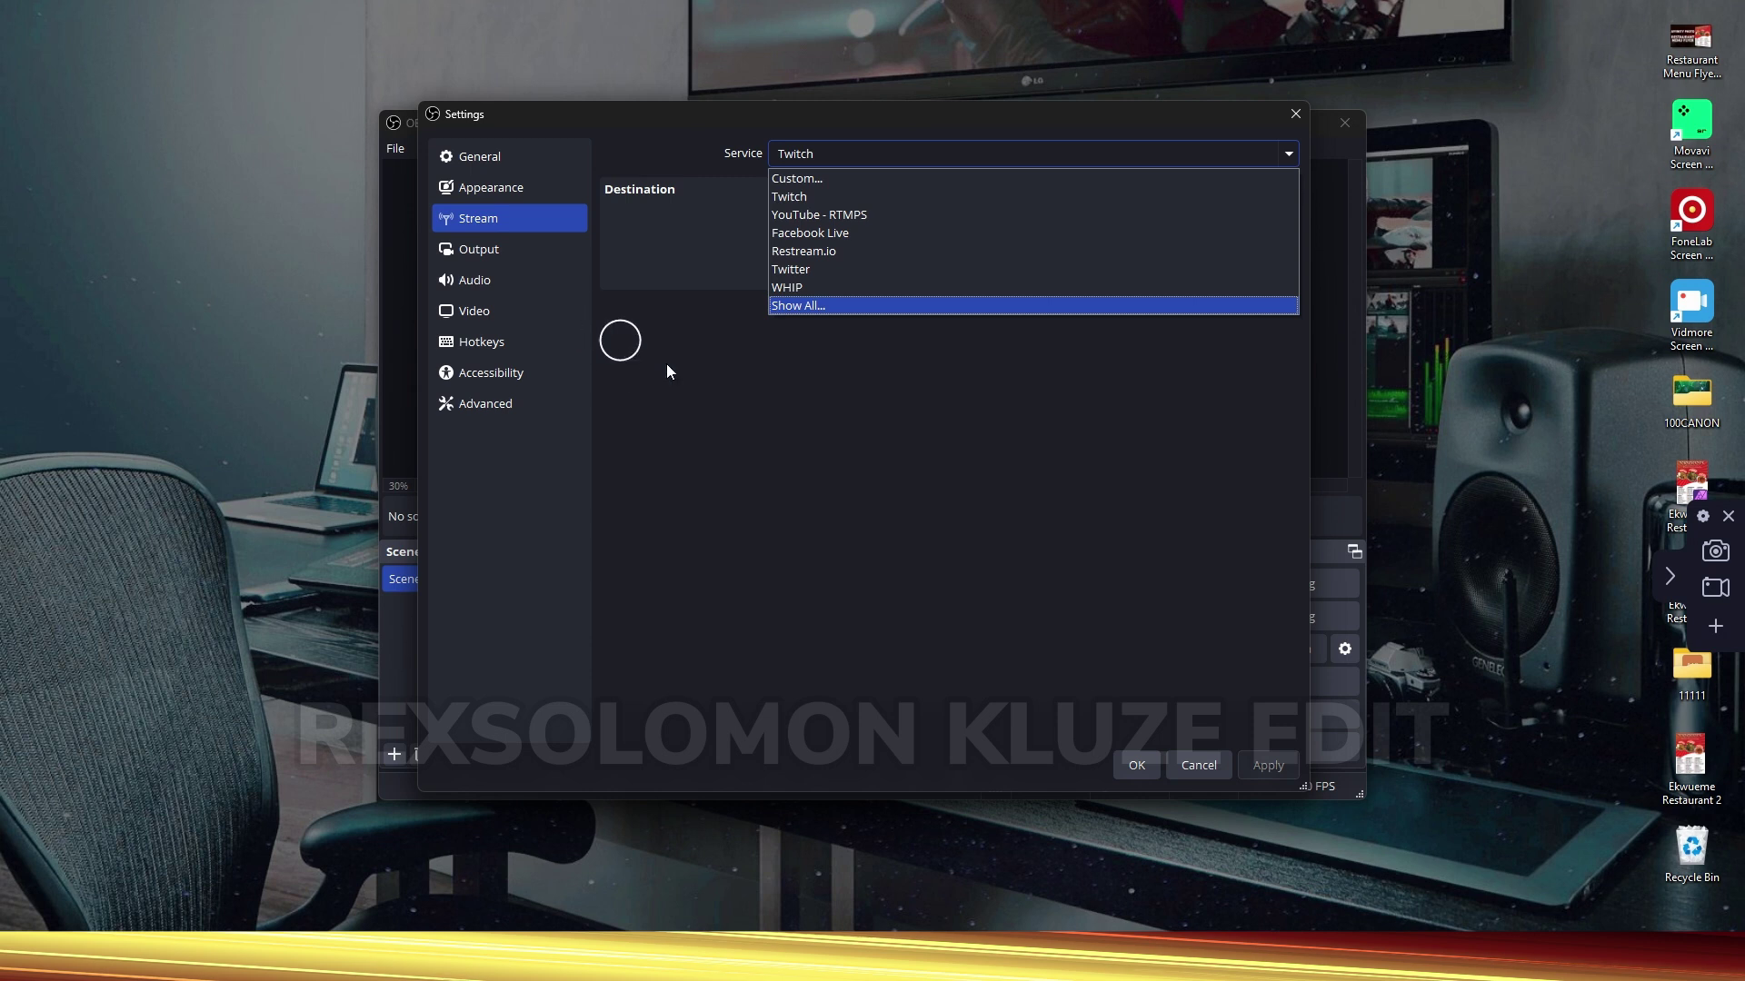
Examine the General settings, including the language choices and the snapping, projector, system tray and preview options
{"action": "left_click", "coordinate": [454, 156]}
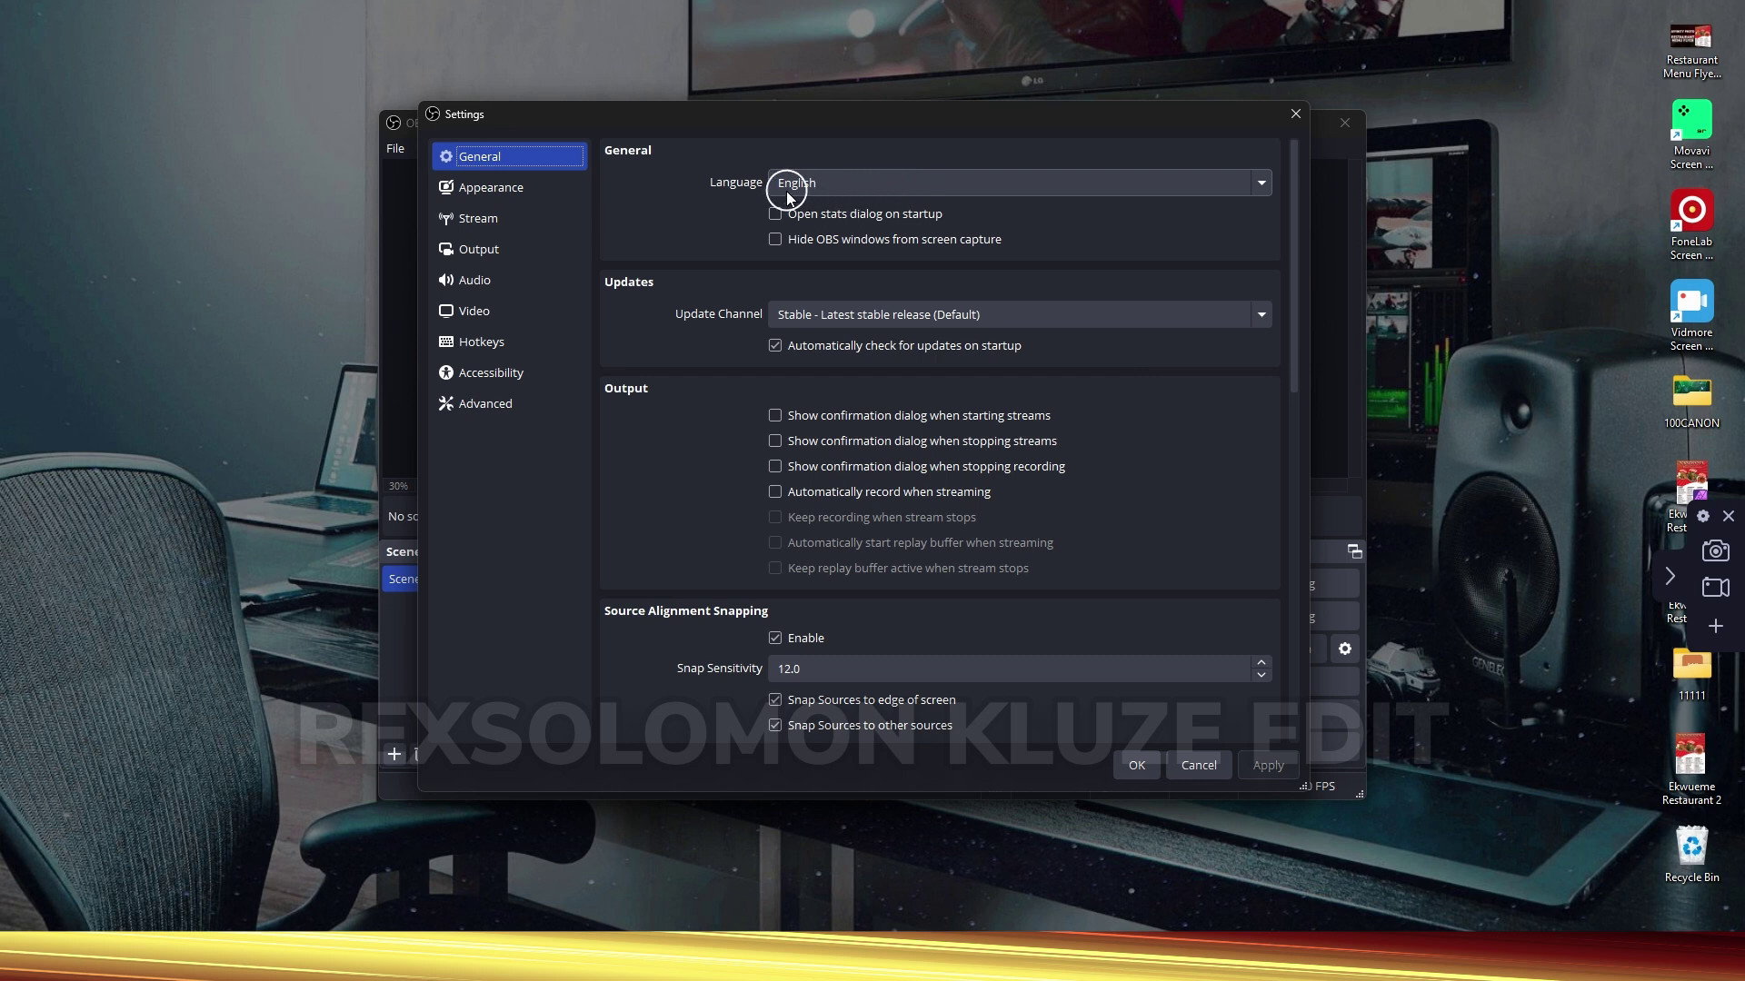
{"action": "left_click", "coordinate": [816, 182]}
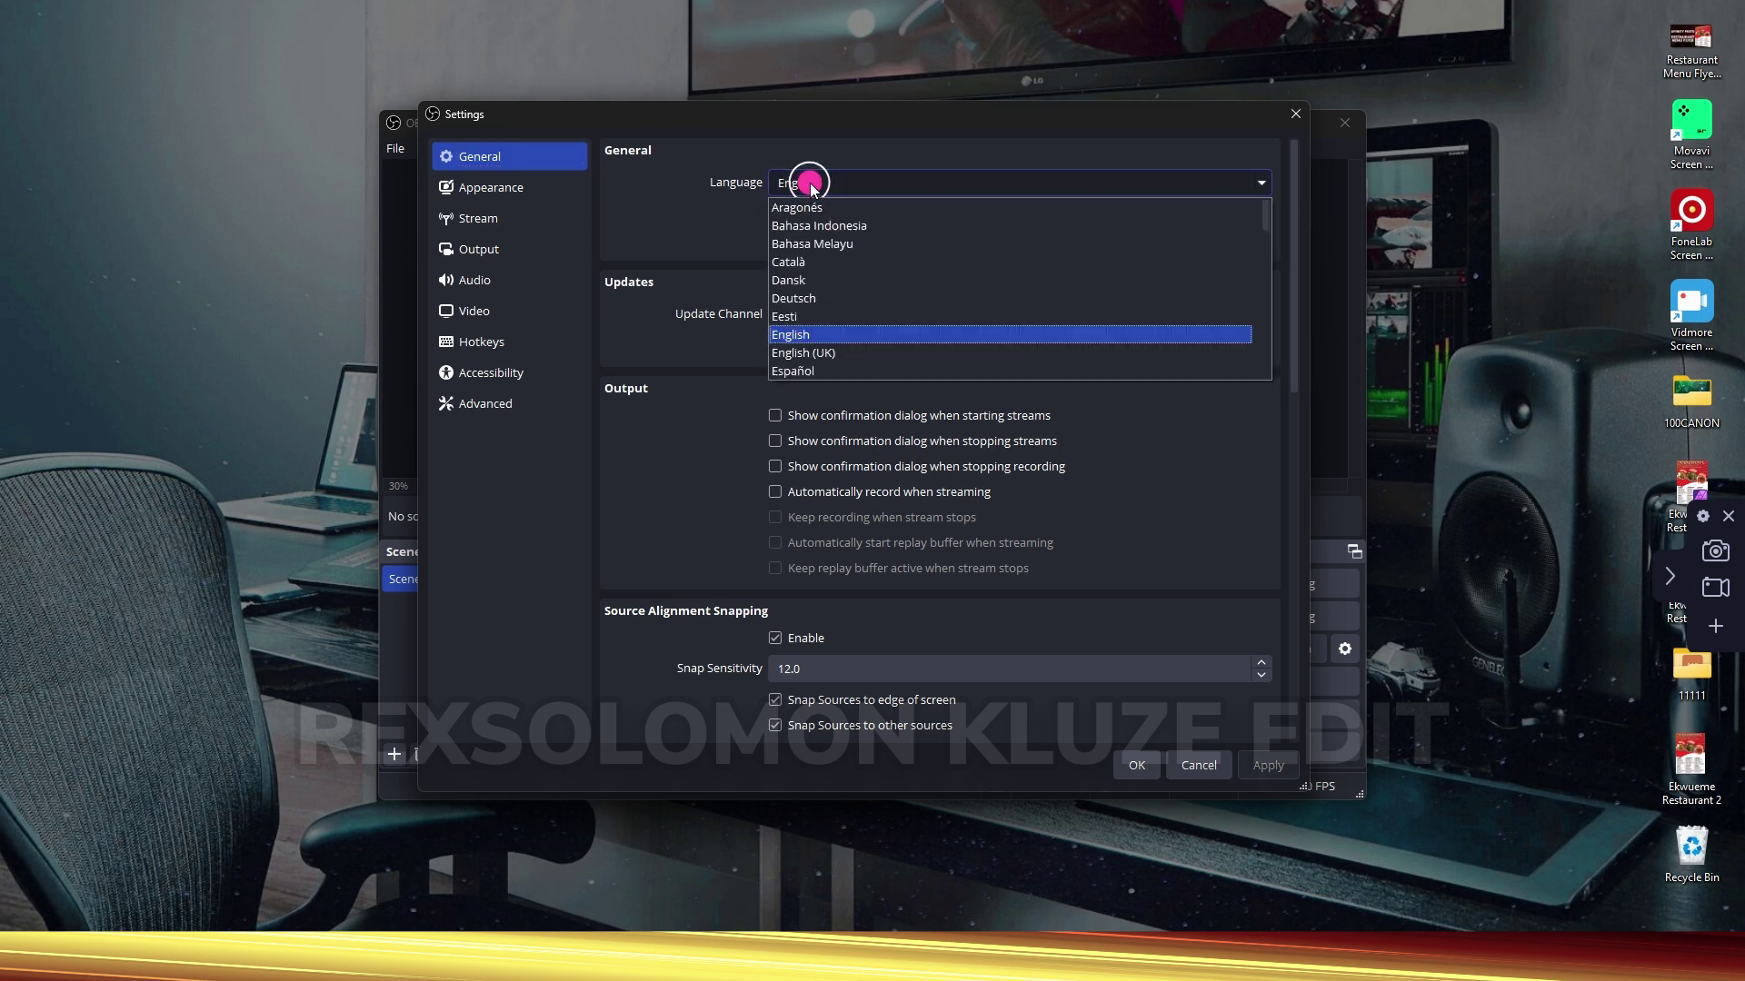
{"action": "left_click", "coordinate": [693, 198]}
{"action": "scroll", "coordinate": [818, 343], "scroll_direction": "down", "scroll_amount": 2}
{"action": "scroll", "coordinate": [819, 340], "scroll_direction": "down", "scroll_amount": 3}
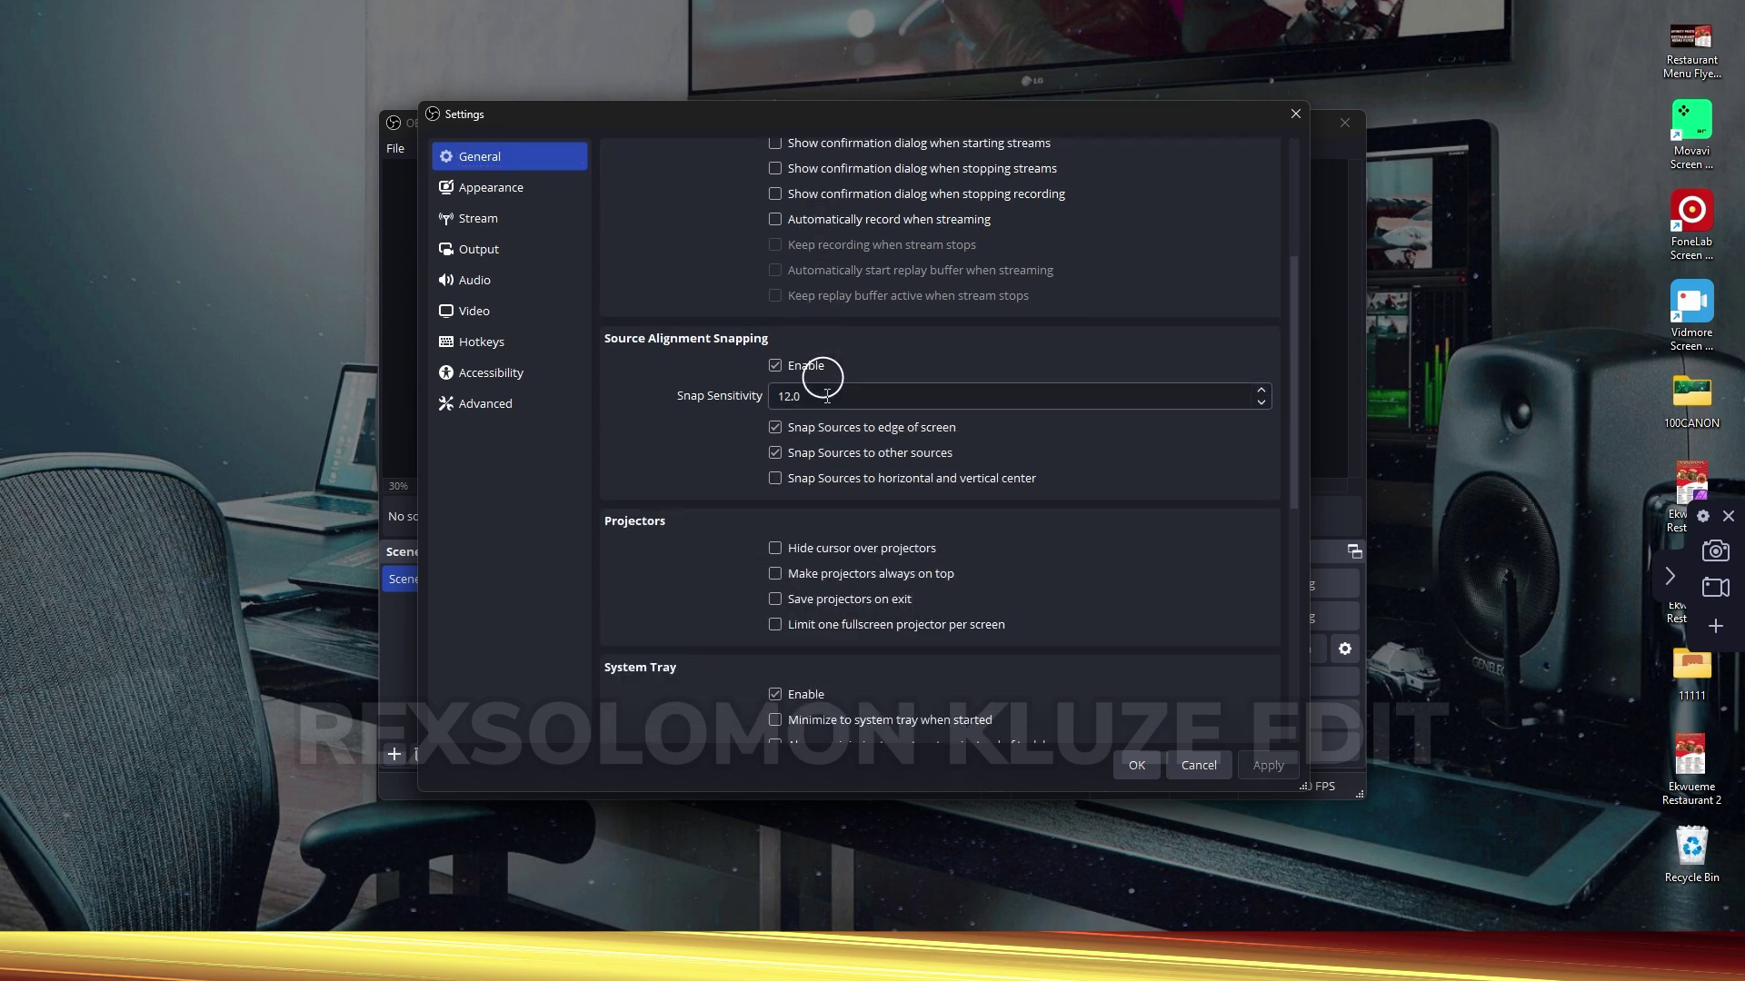
{"action": "scroll", "coordinate": [800, 473], "scroll_direction": "down", "scroll_amount": 4}
{"action": "scroll", "coordinate": [790, 531], "scroll_direction": "down", "scroll_amount": 2}
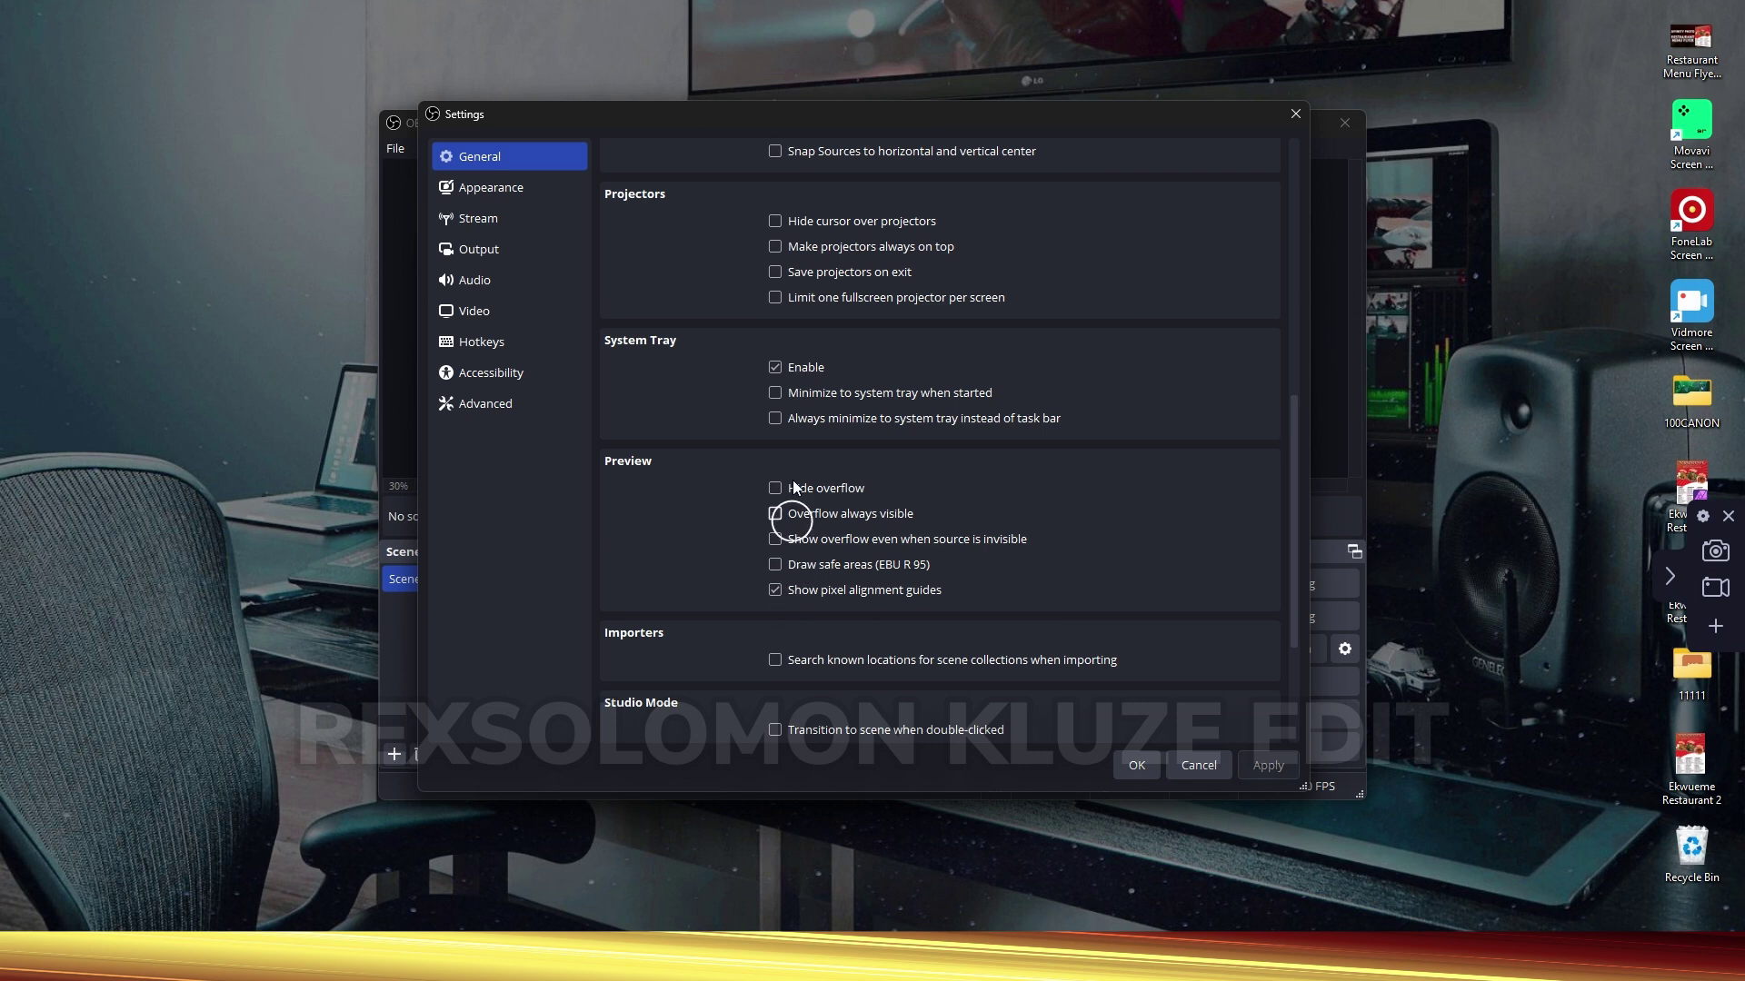
{"action": "scroll", "coordinate": [785, 482], "scroll_direction": "down", "scroll_amount": 4}
{"action": "scroll", "coordinate": [790, 378], "scroll_direction": "up", "scroll_amount": 15}
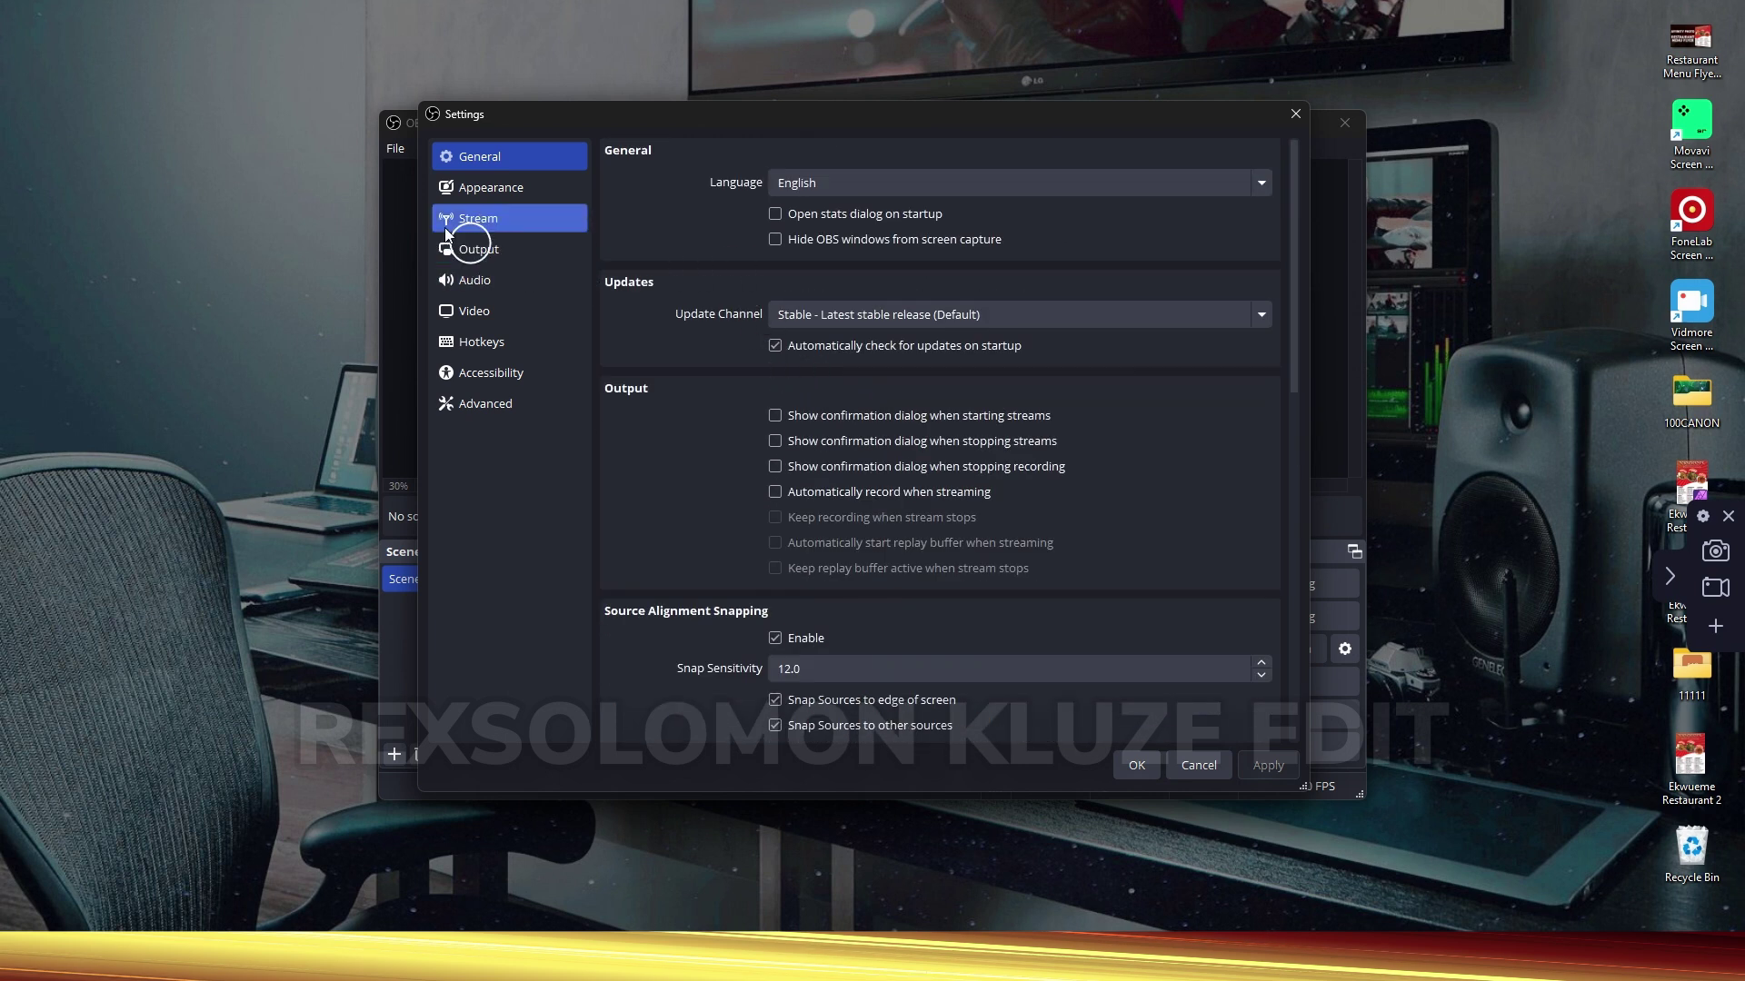
Examine the theme and style choices in the Appearance settings, and revisit the Stream settings
{"action": "left_click", "coordinate": [522, 184]}
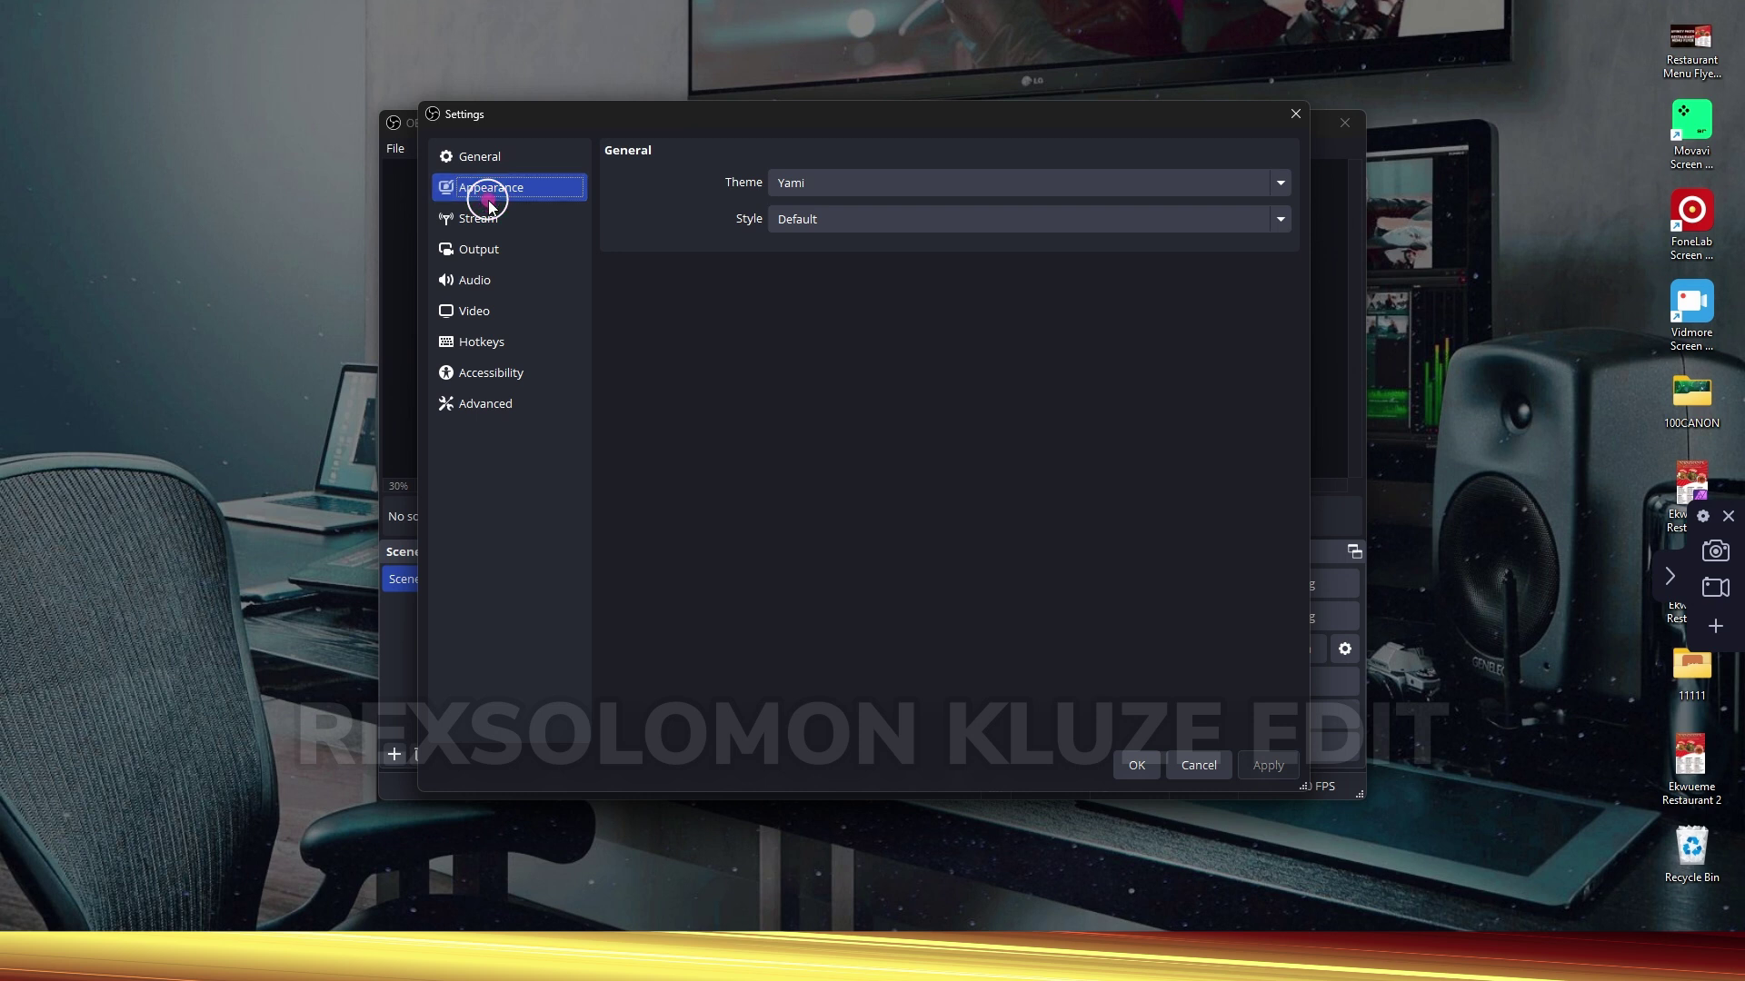
{"action": "left_click", "coordinate": [835, 181]}
{"action": "left_click", "coordinate": [663, 218]}
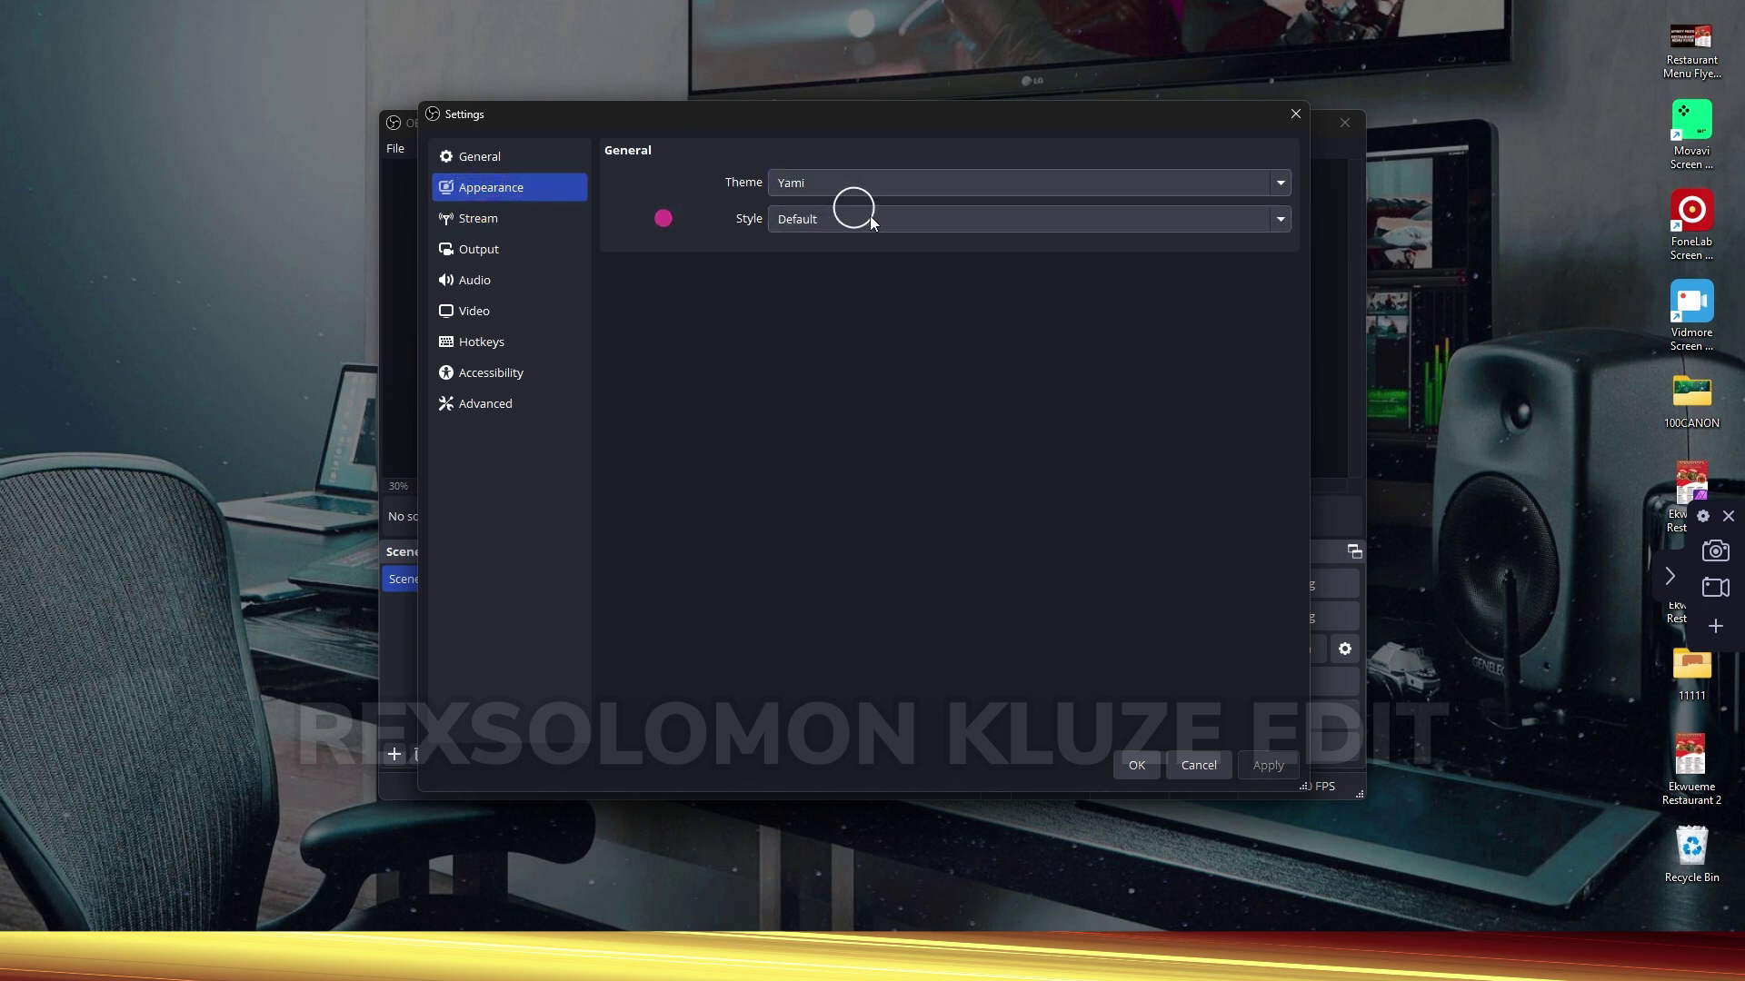
{"action": "left_click", "coordinate": [843, 223]}
{"action": "left_click", "coordinate": [506, 222]}
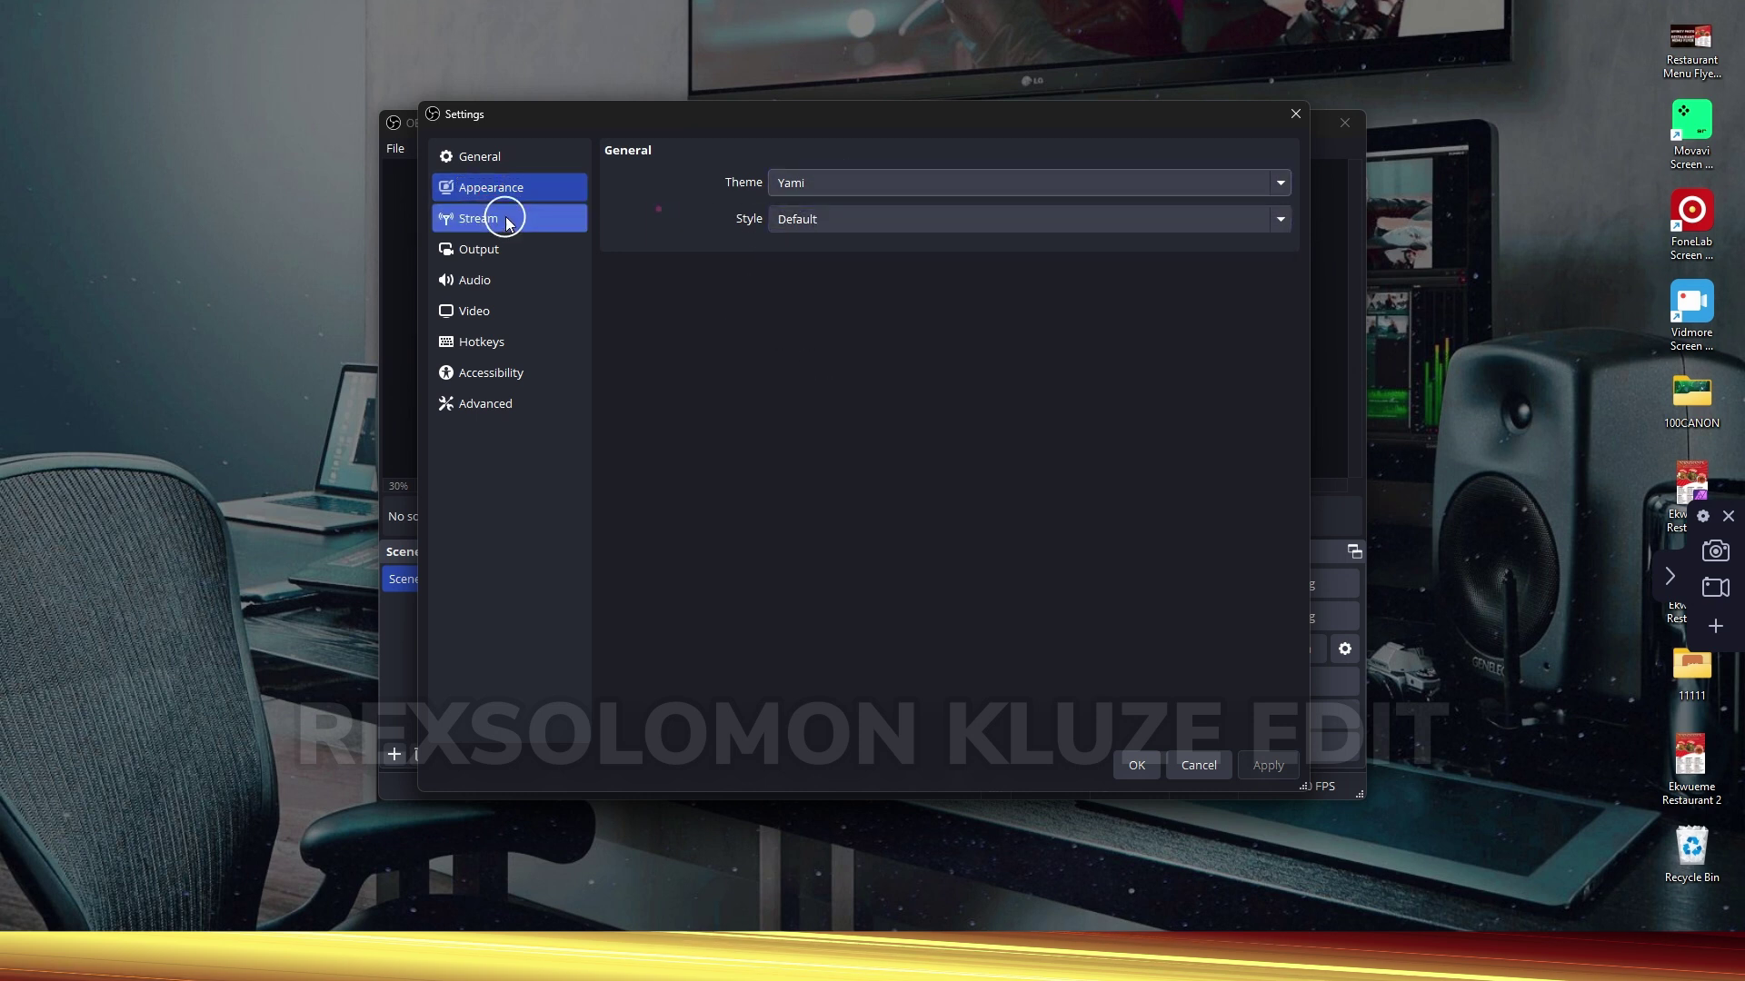
{"action": "left_click", "coordinate": [482, 219]}
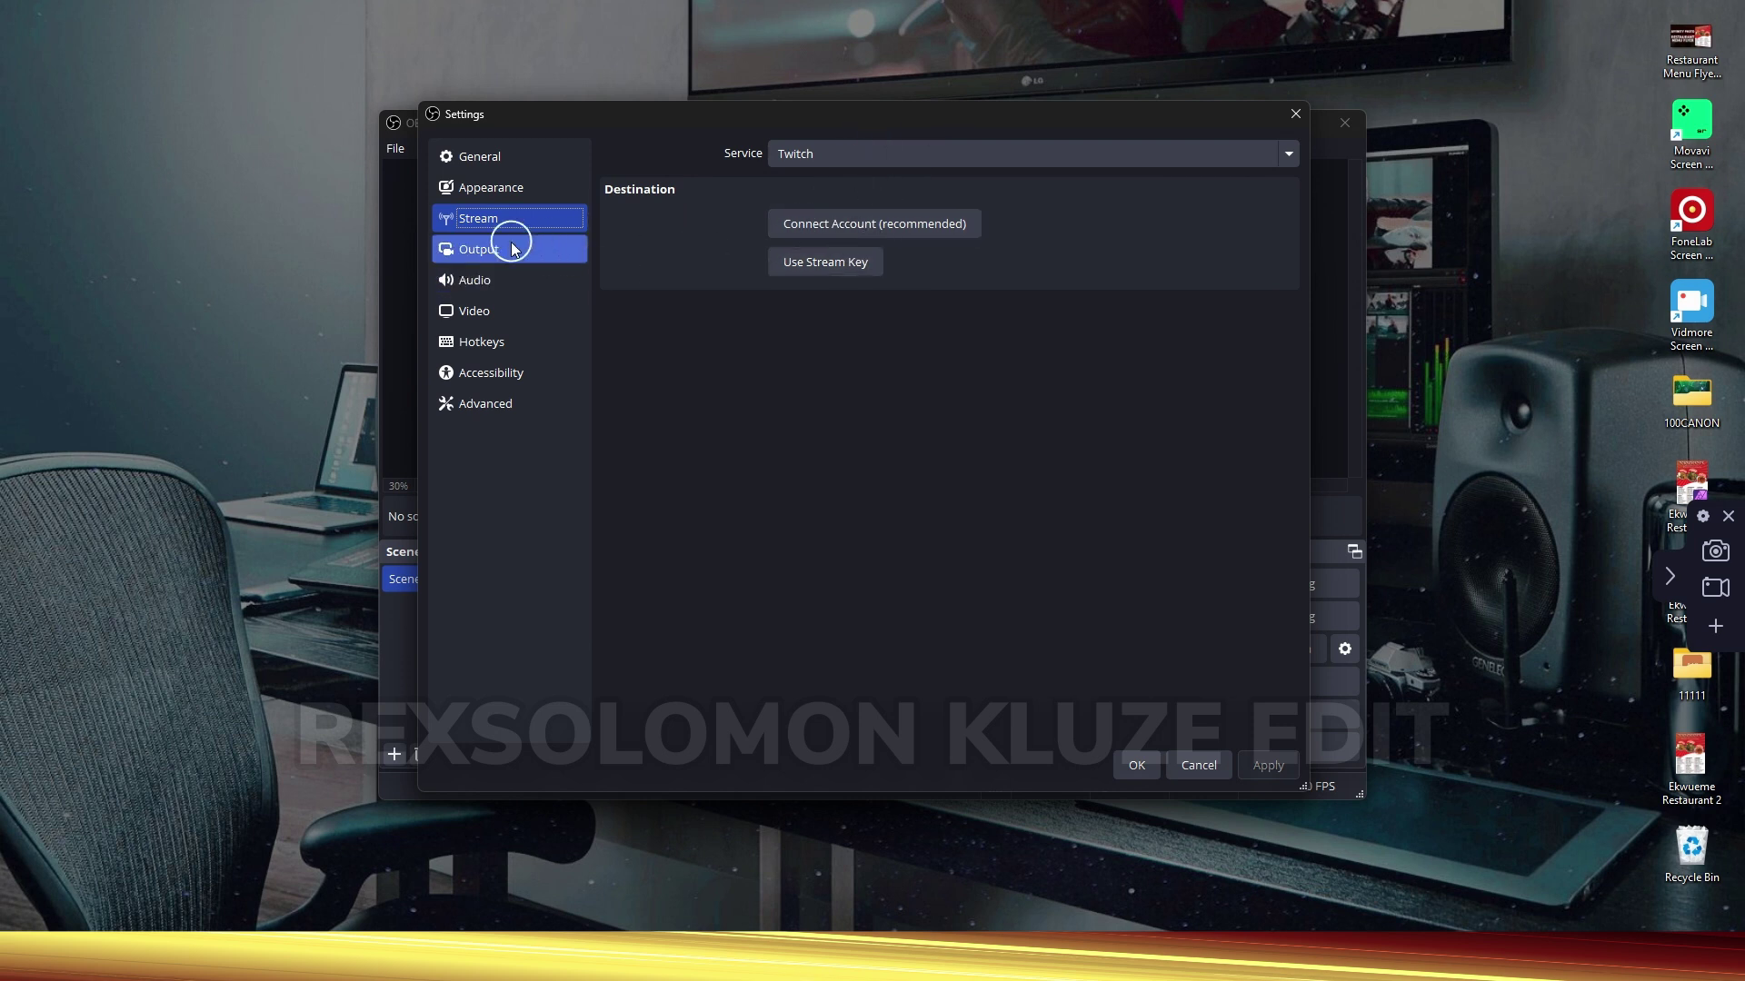
Compare the Advanced and Simple output modes, examining the Simple mode's streaming, recording and replay buffer options
{"action": "left_click", "coordinate": [469, 251]}
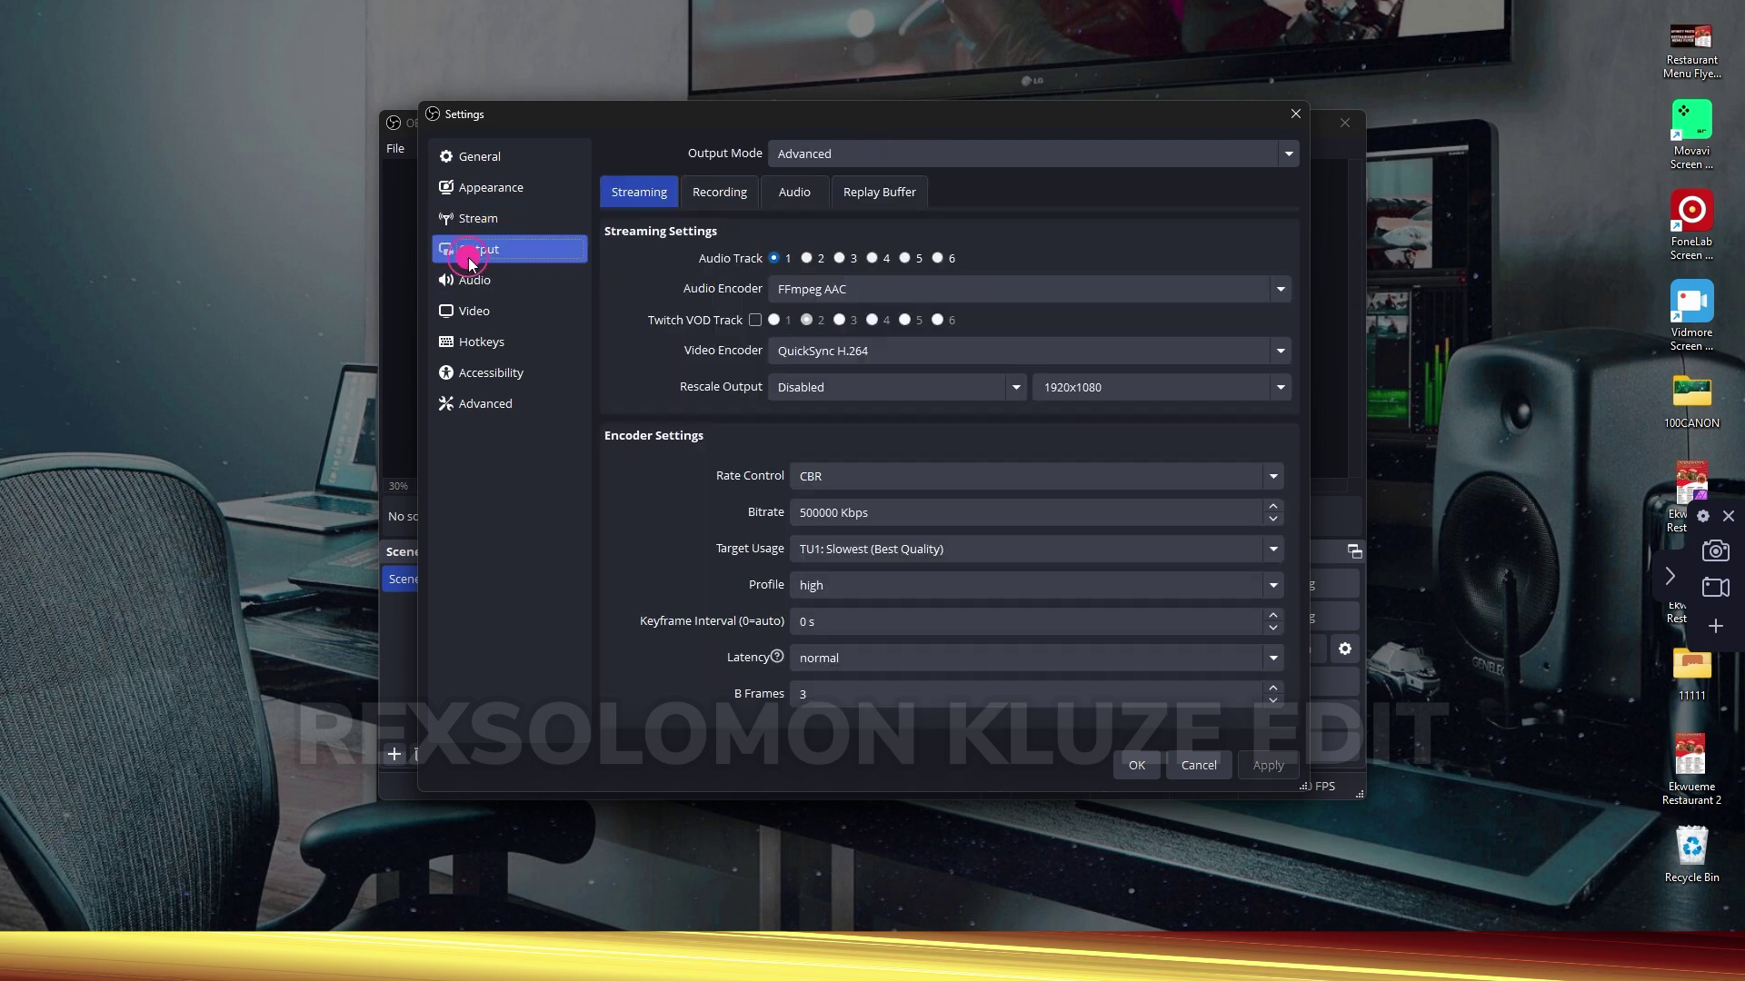
{"action": "left_click", "coordinate": [813, 171]}
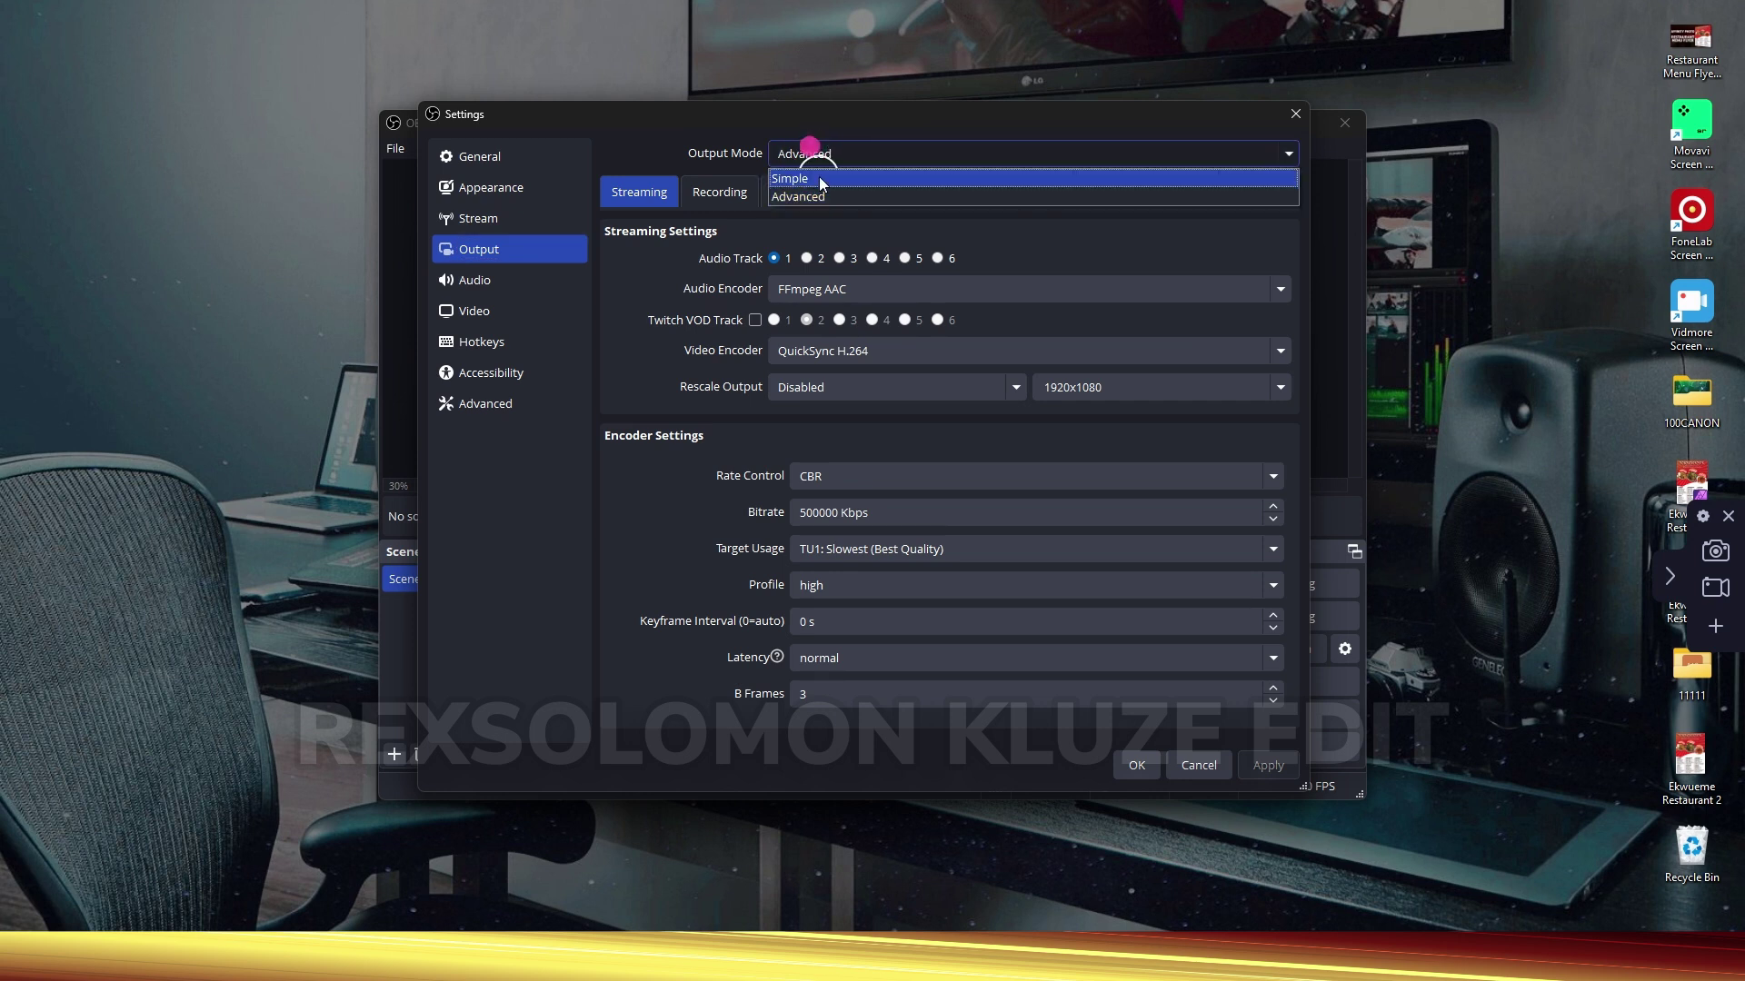
{"action": "left_click", "coordinate": [819, 173]}
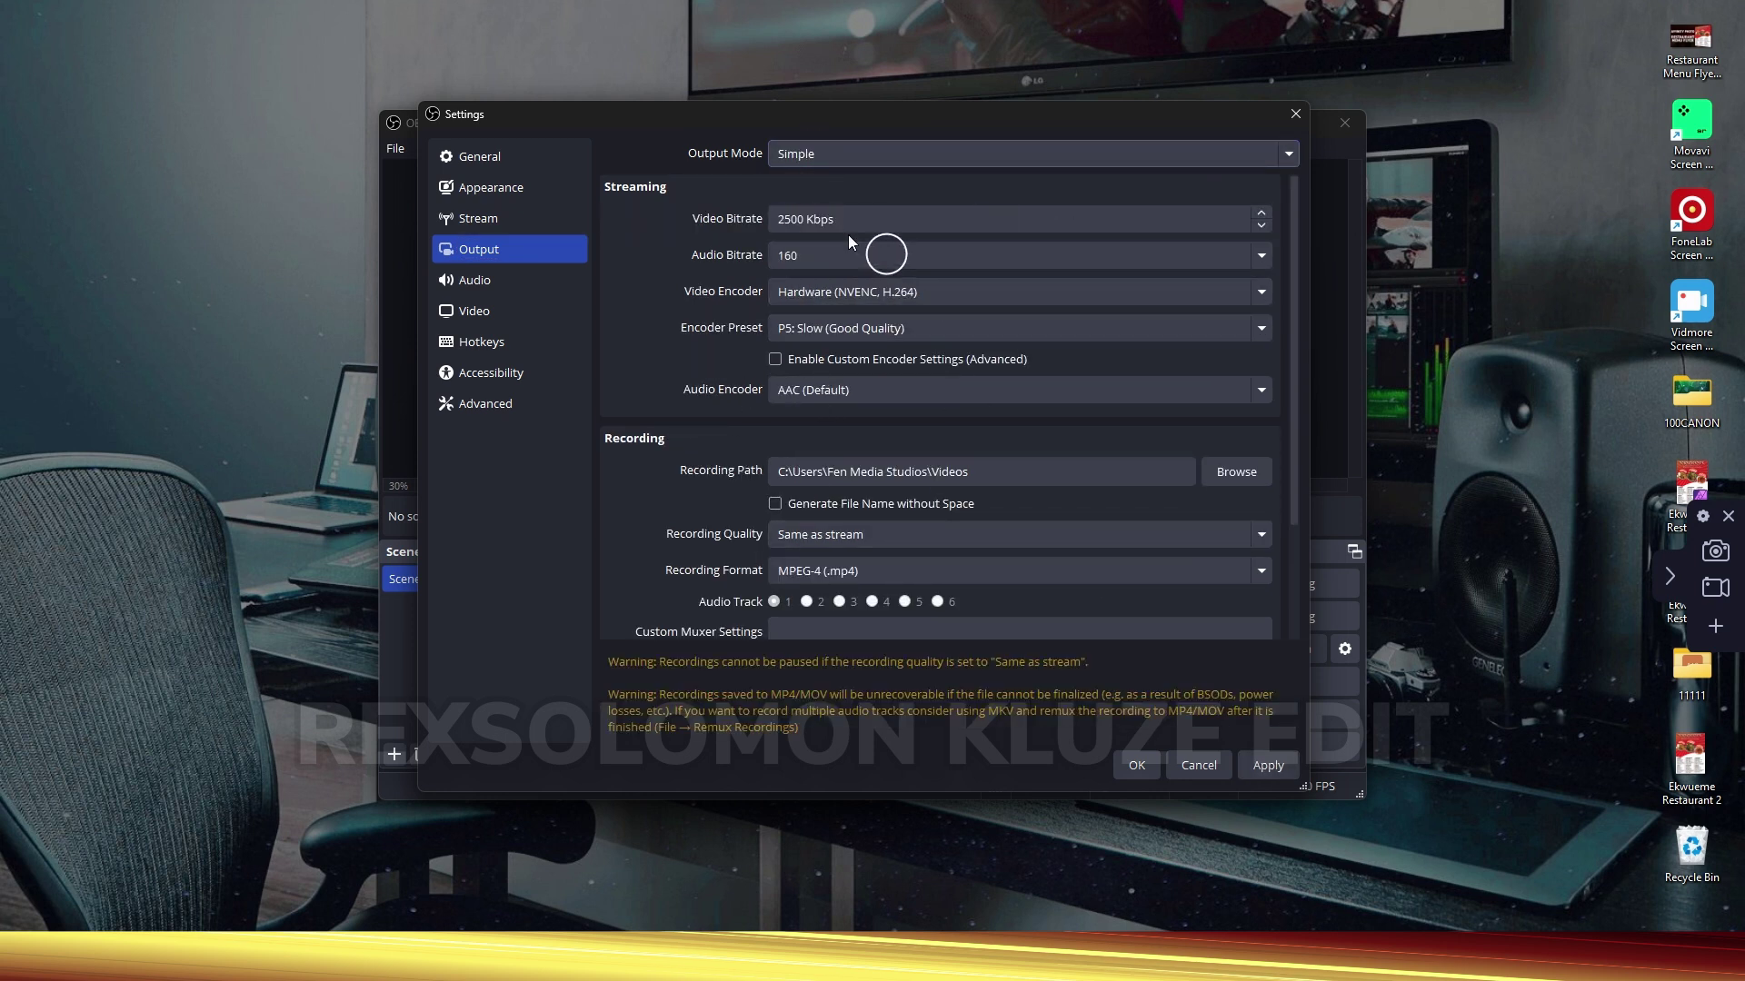
{"action": "left_click", "coordinate": [810, 154]}
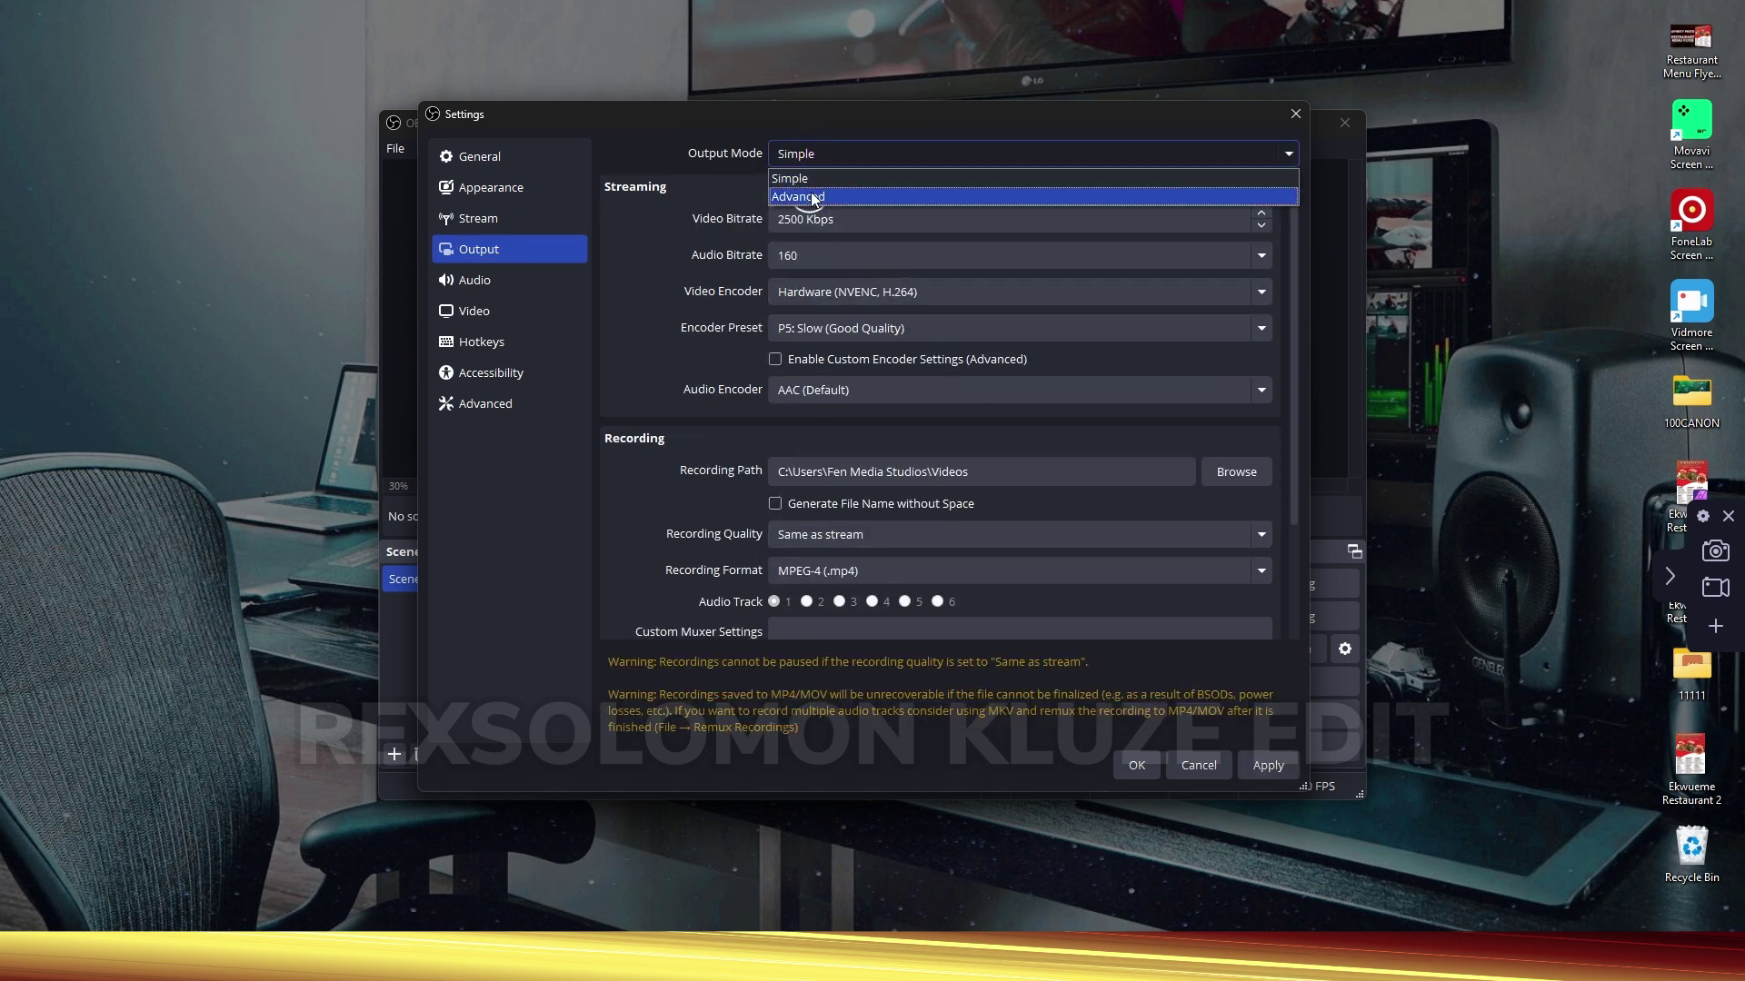
{"action": "left_click", "coordinate": [812, 197]}
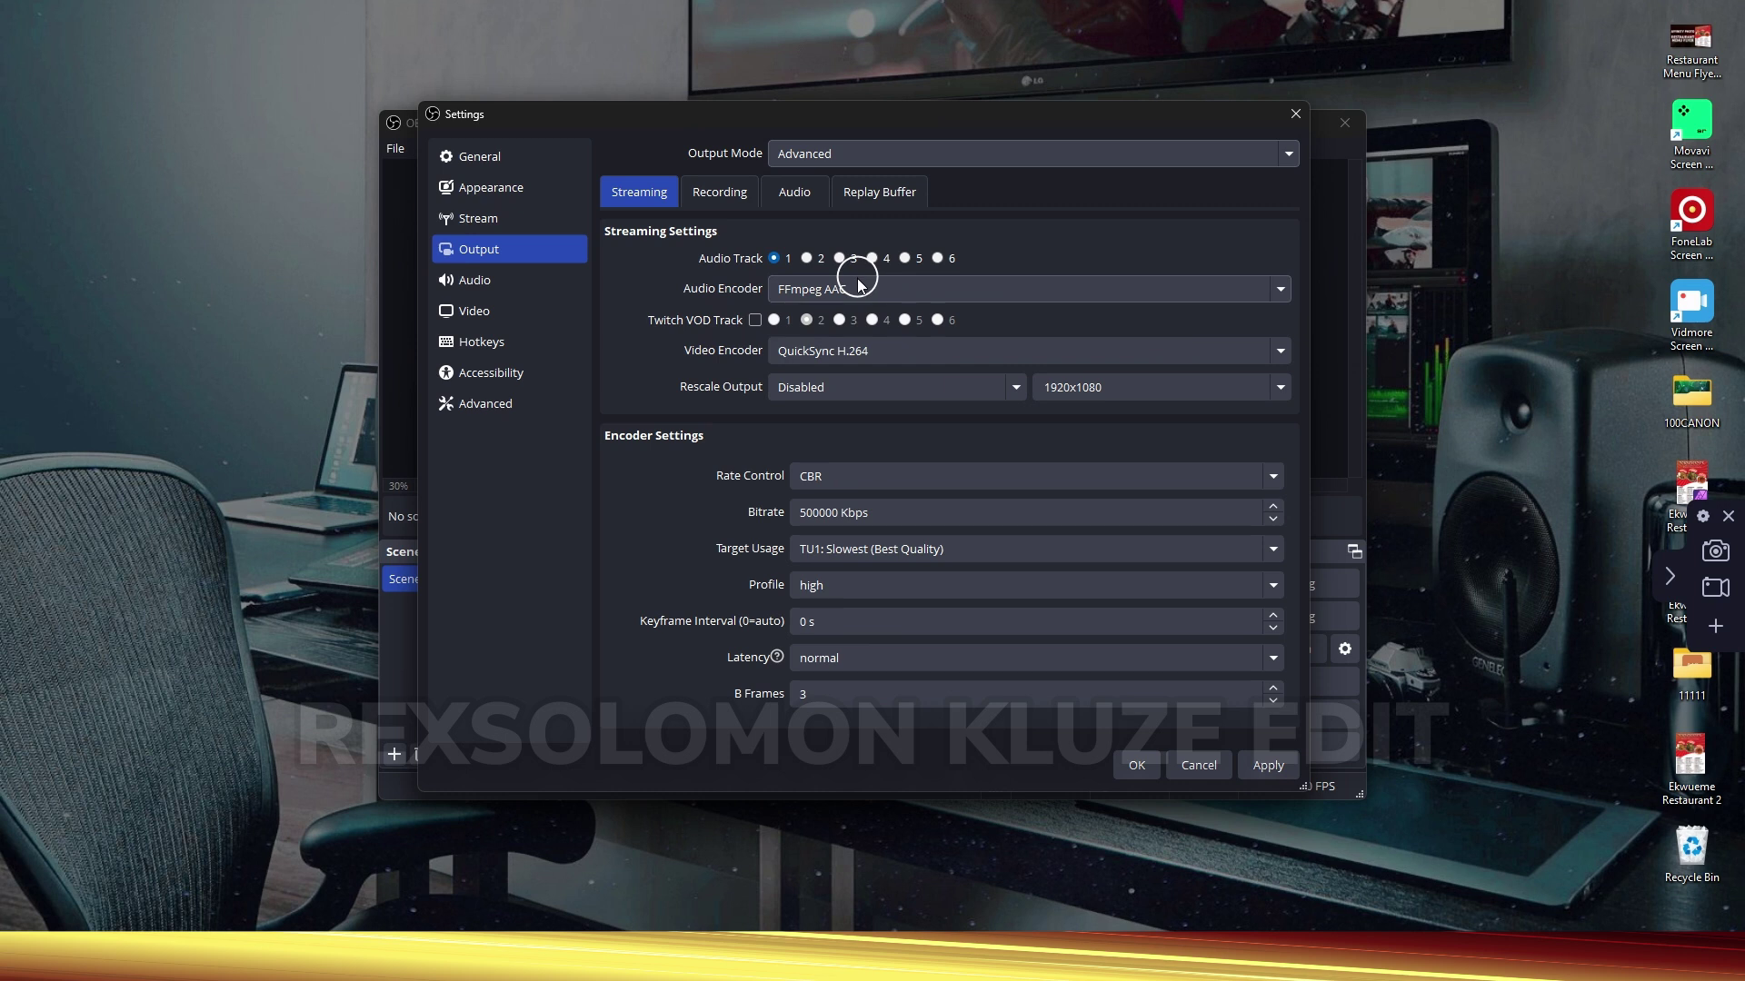
{"action": "left_click", "coordinate": [919, 149]}
{"action": "left_click", "coordinate": [850, 178]}
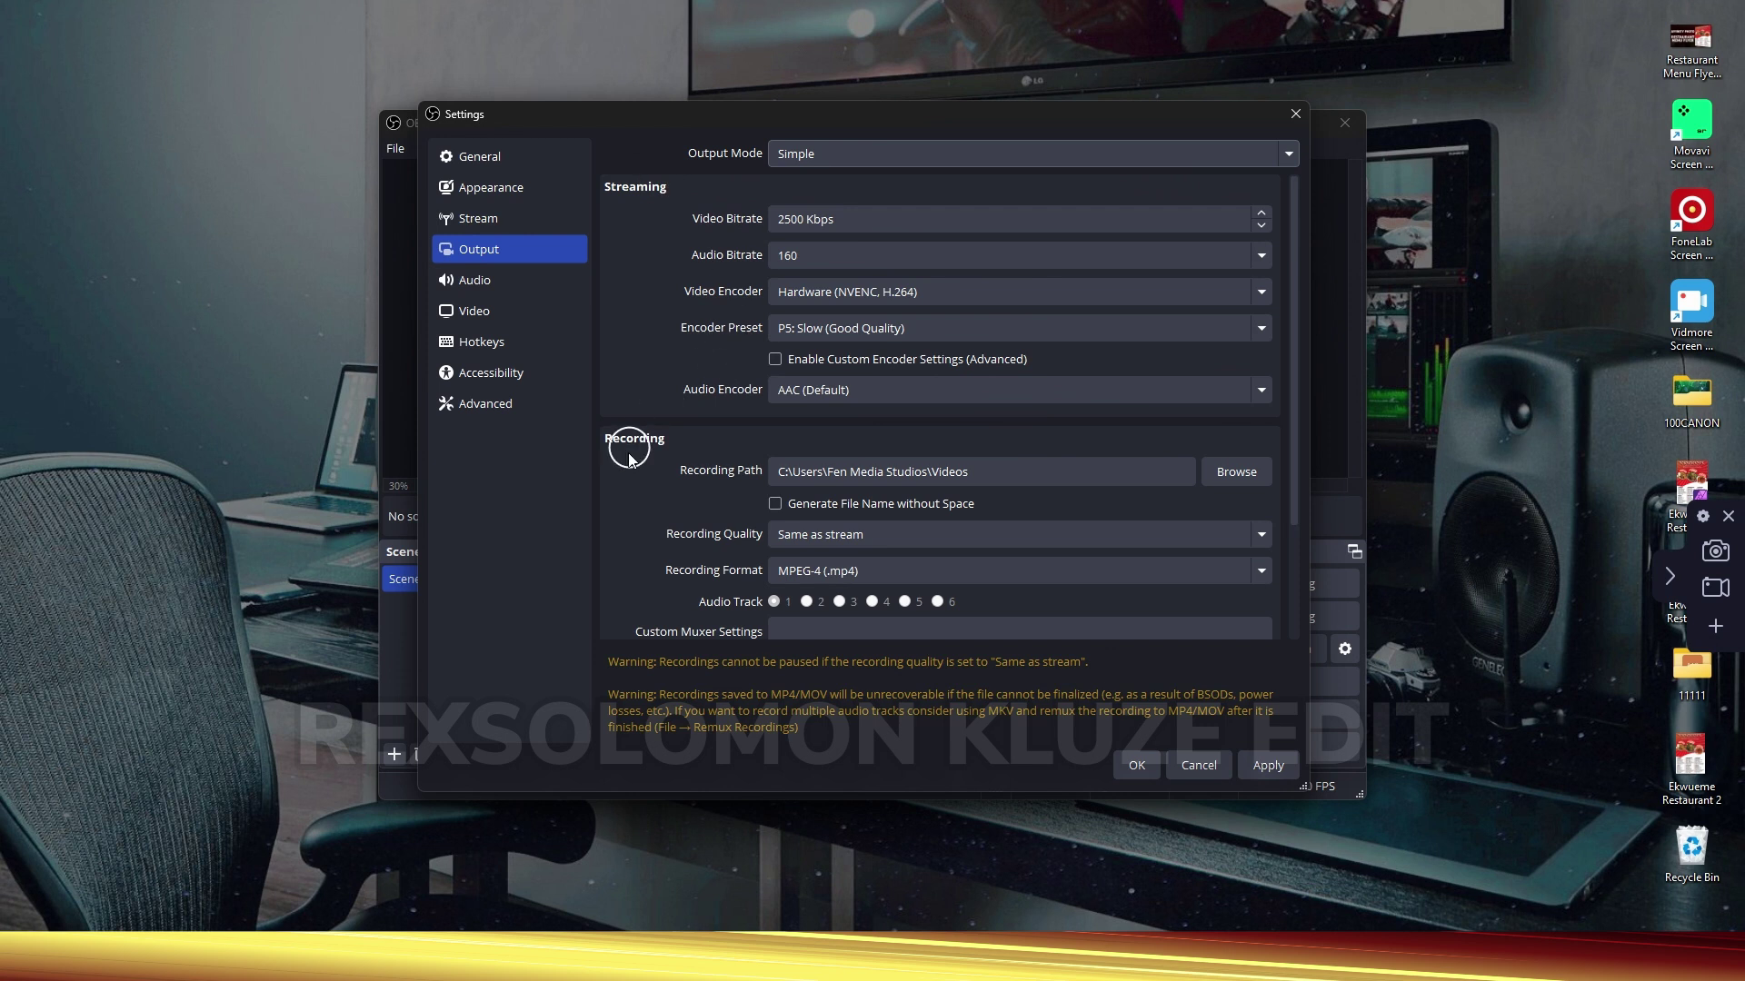
{"action": "scroll", "coordinate": [695, 518], "scroll_direction": "down", "scroll_amount": 2}
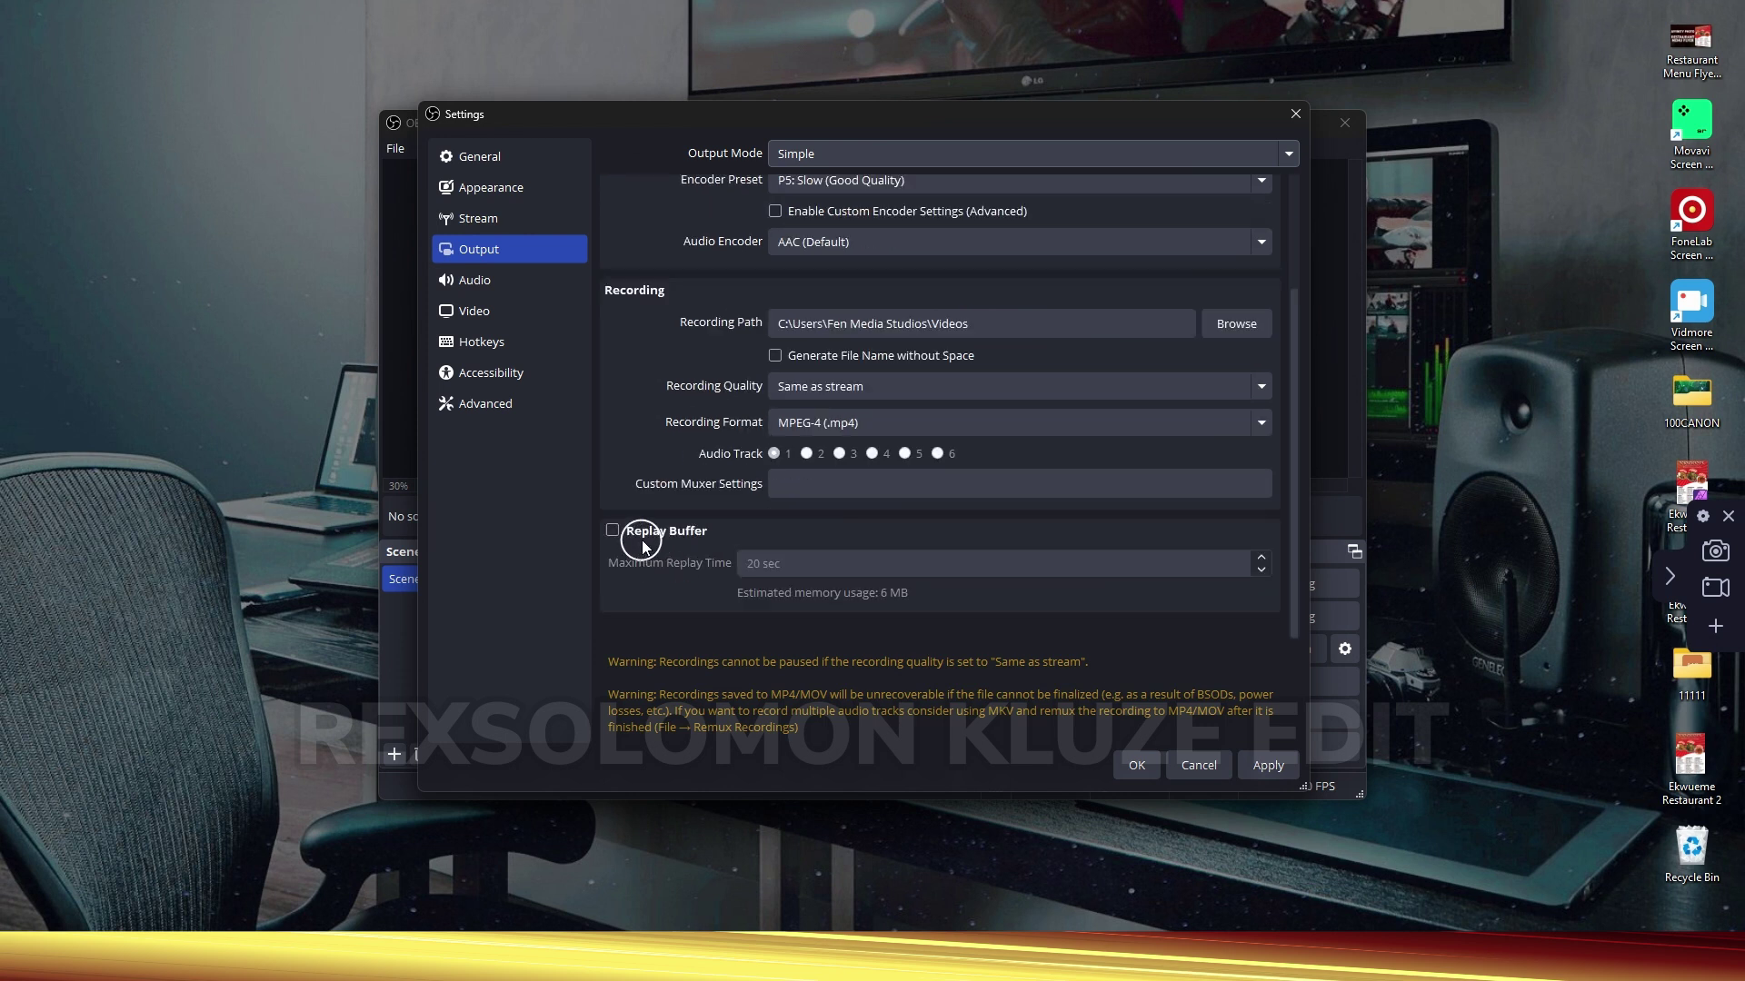
{"action": "scroll", "coordinate": [768, 517], "scroll_direction": "up", "scroll_amount": 2}
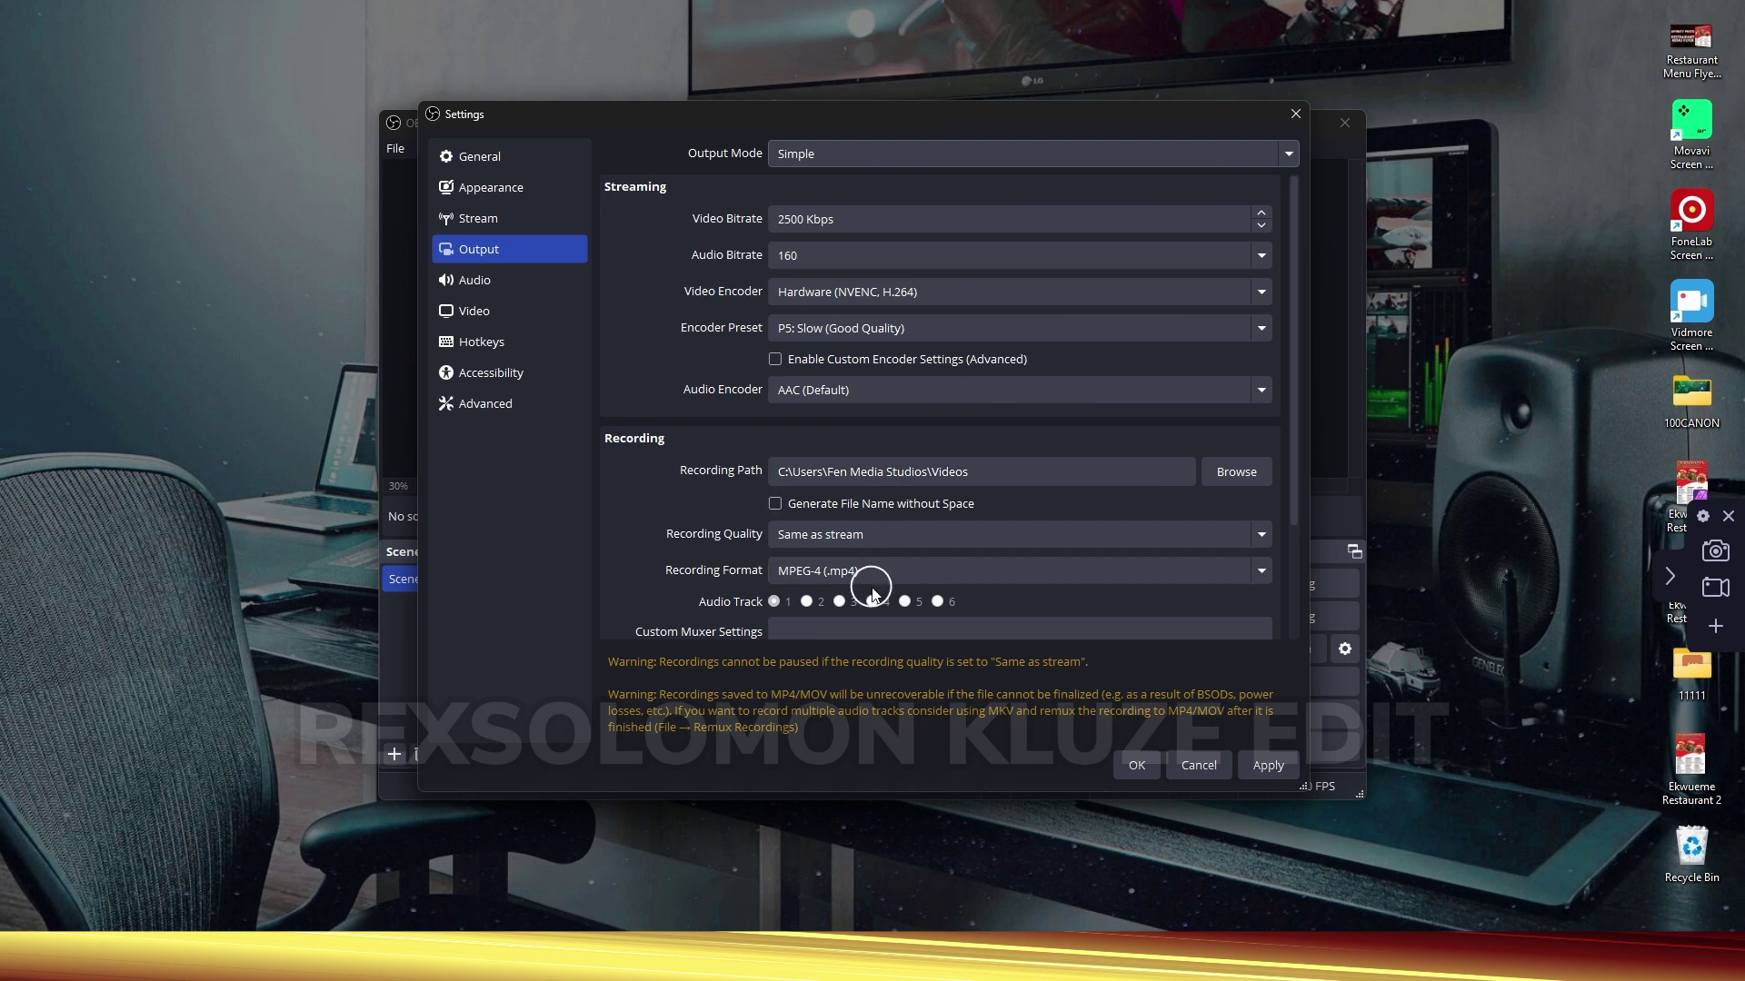
Set the output mode to Advanced and look over its streaming and encoder settings
{"action": "left_click", "coordinate": [840, 159]}
{"action": "left_click", "coordinate": [844, 197]}
{"action": "left_click", "coordinate": [656, 199]}
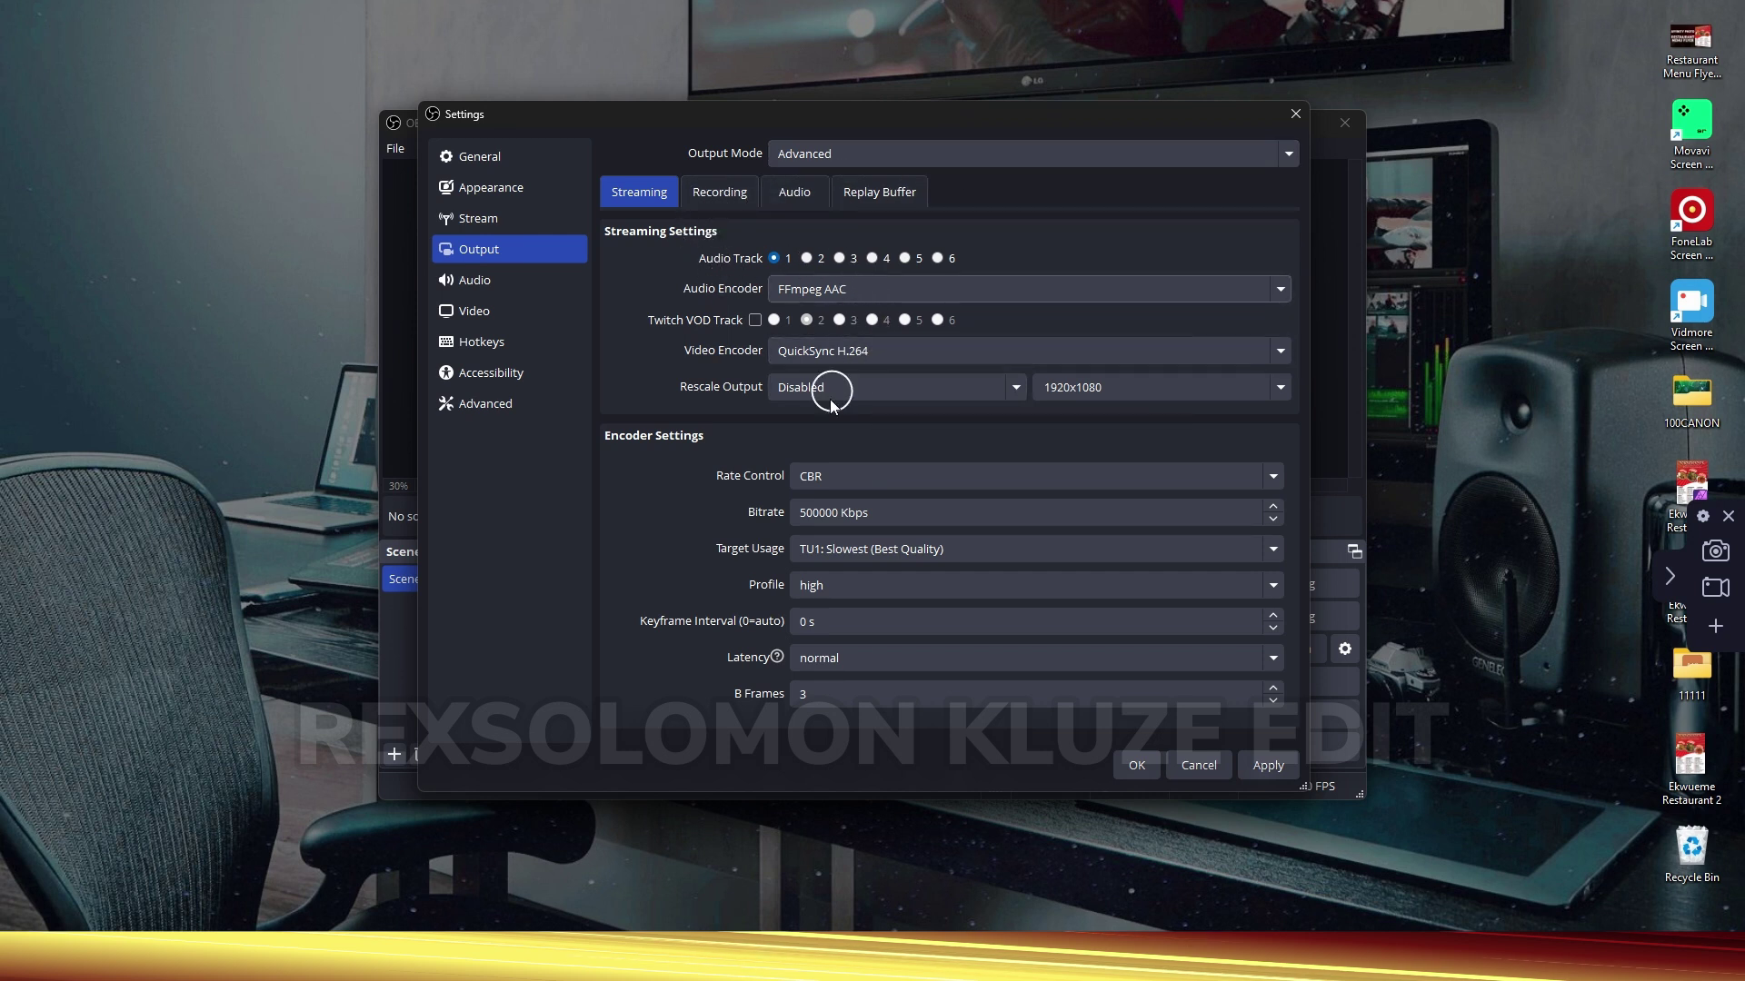
{"action": "left_click", "coordinate": [646, 479]}
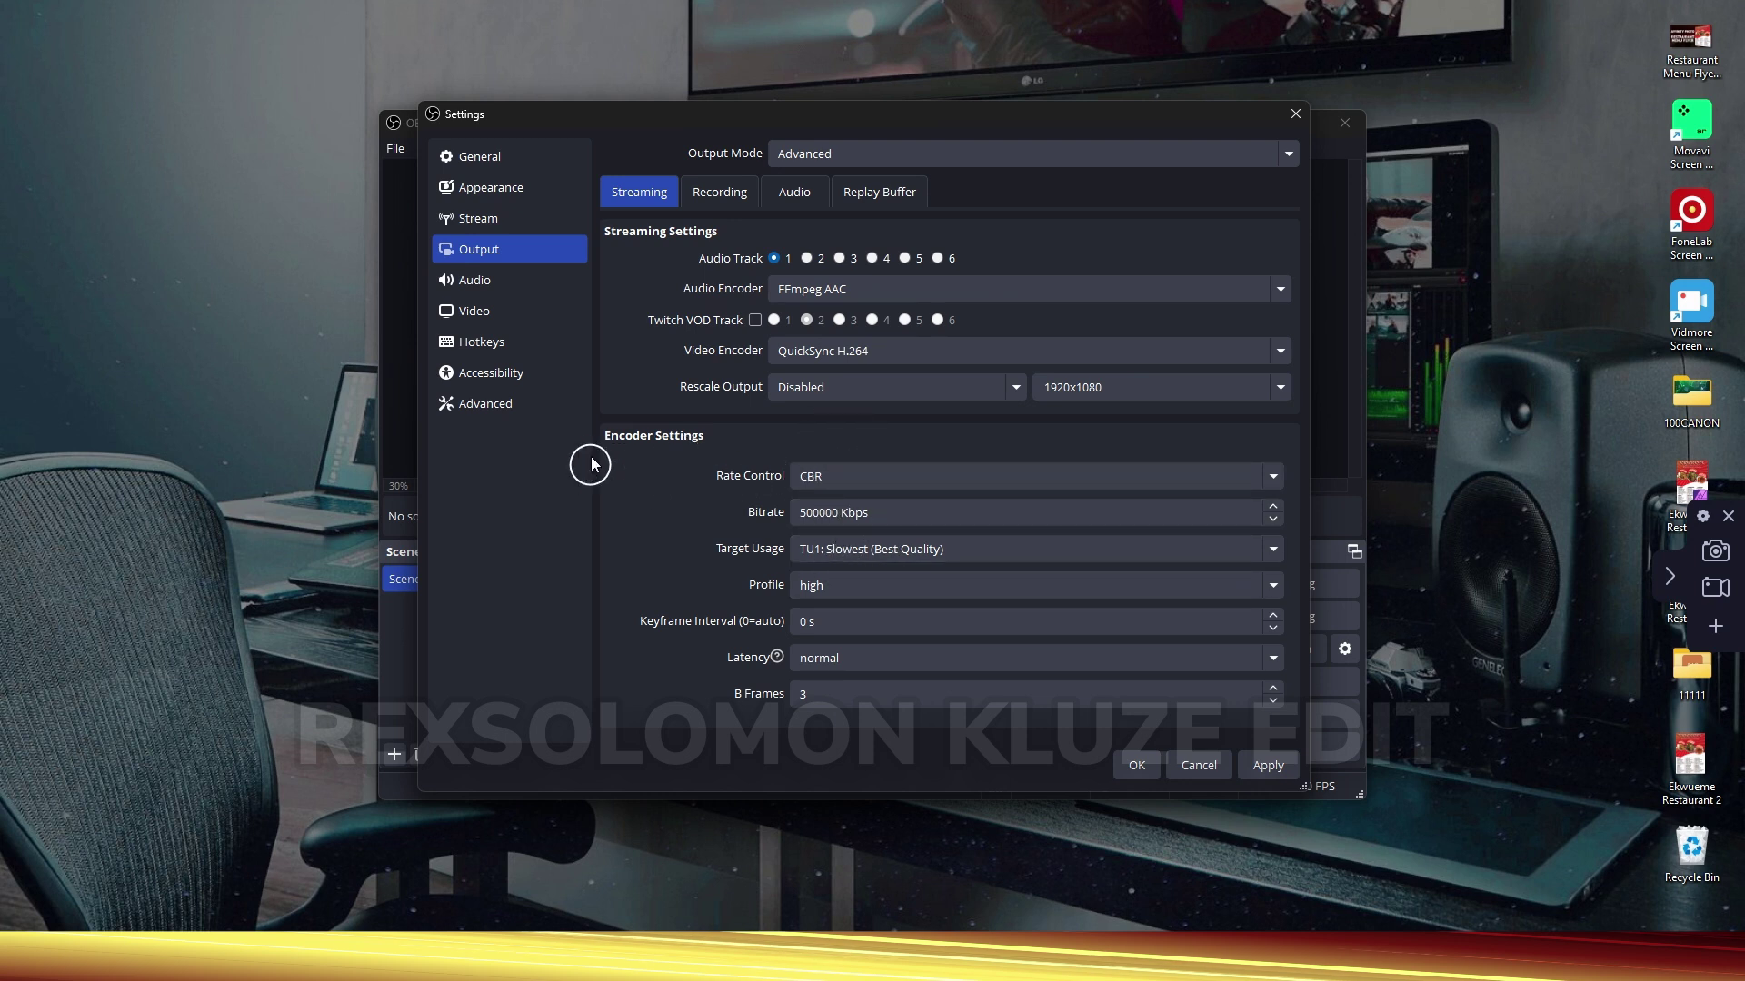
Show the recording output settings and check the available recording types, keeping Standard
{"action": "left_click", "coordinate": [726, 192]}
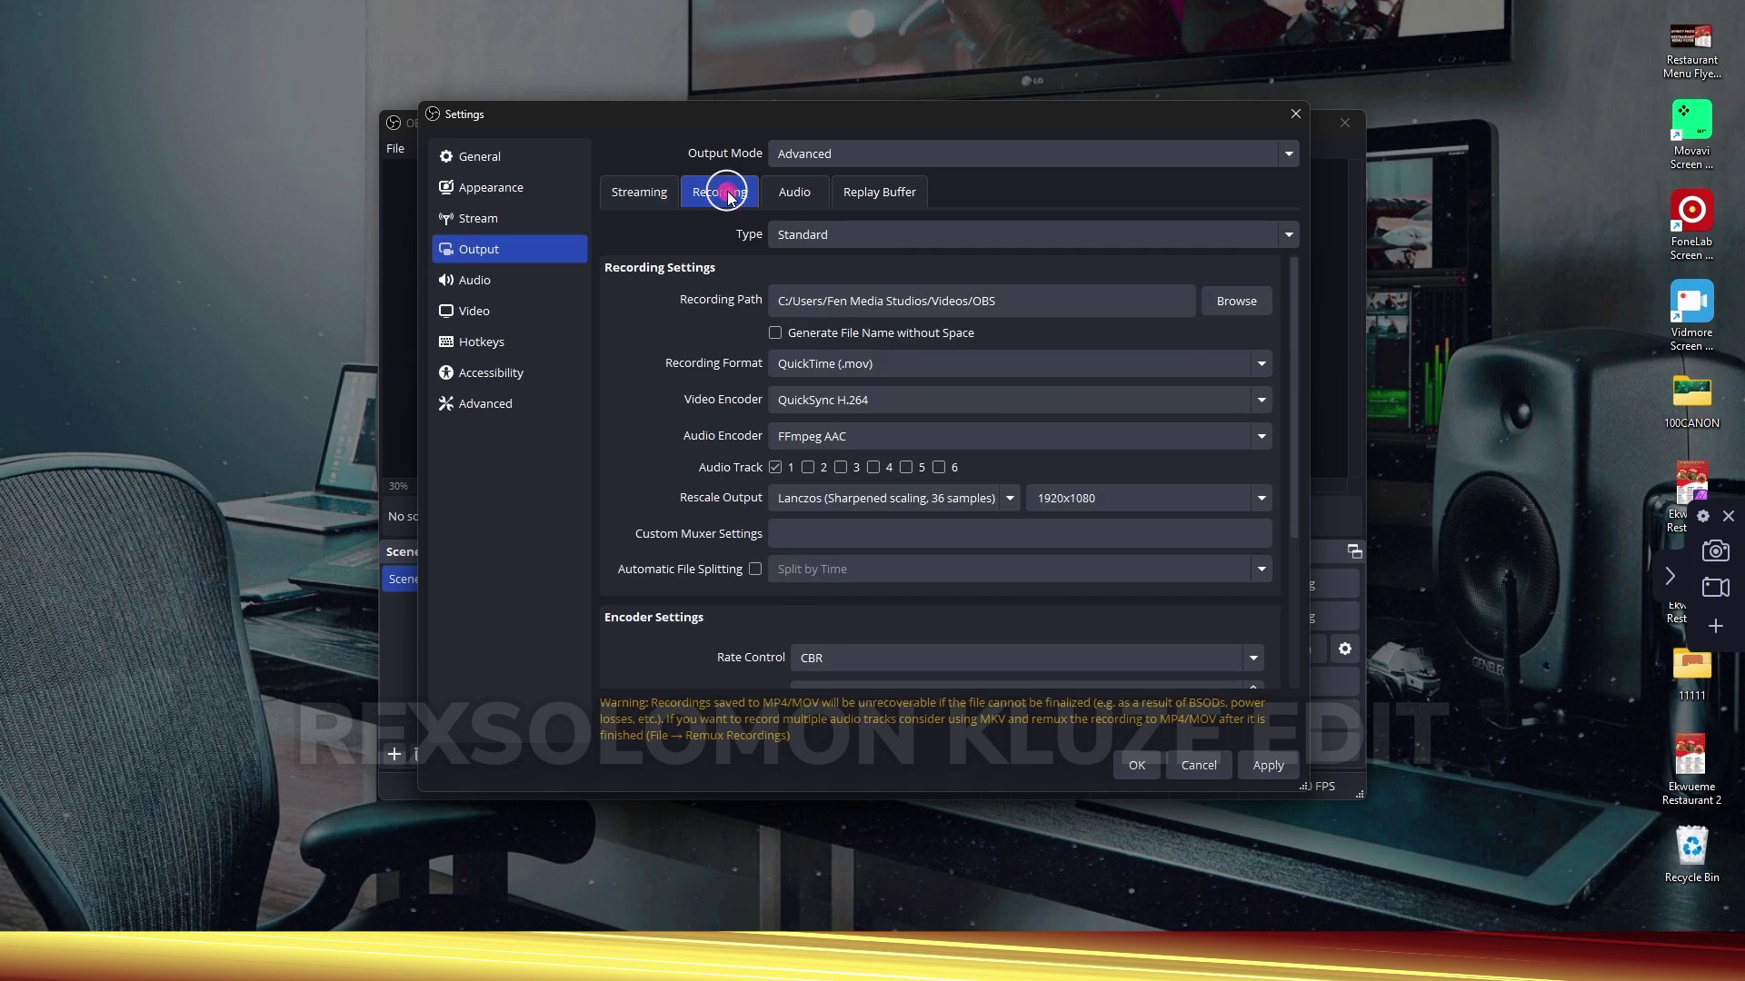
{"action": "left_click", "coordinate": [814, 238]}
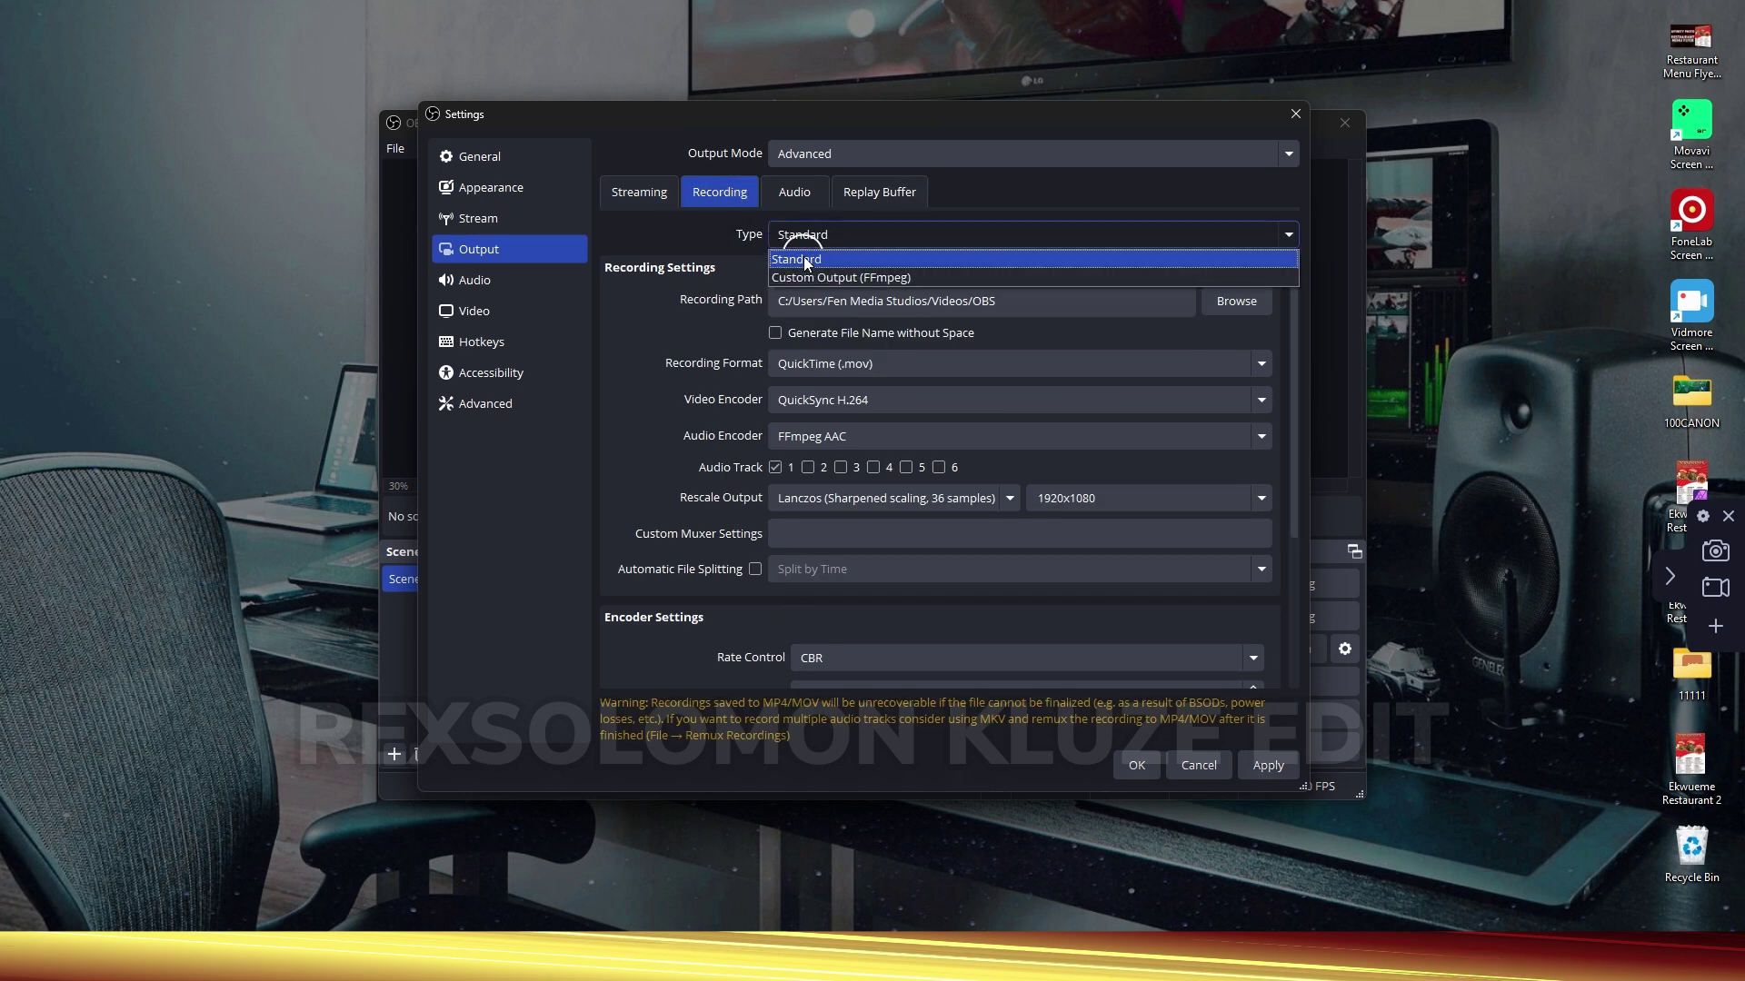
{"action": "left_click", "coordinate": [695, 232]}
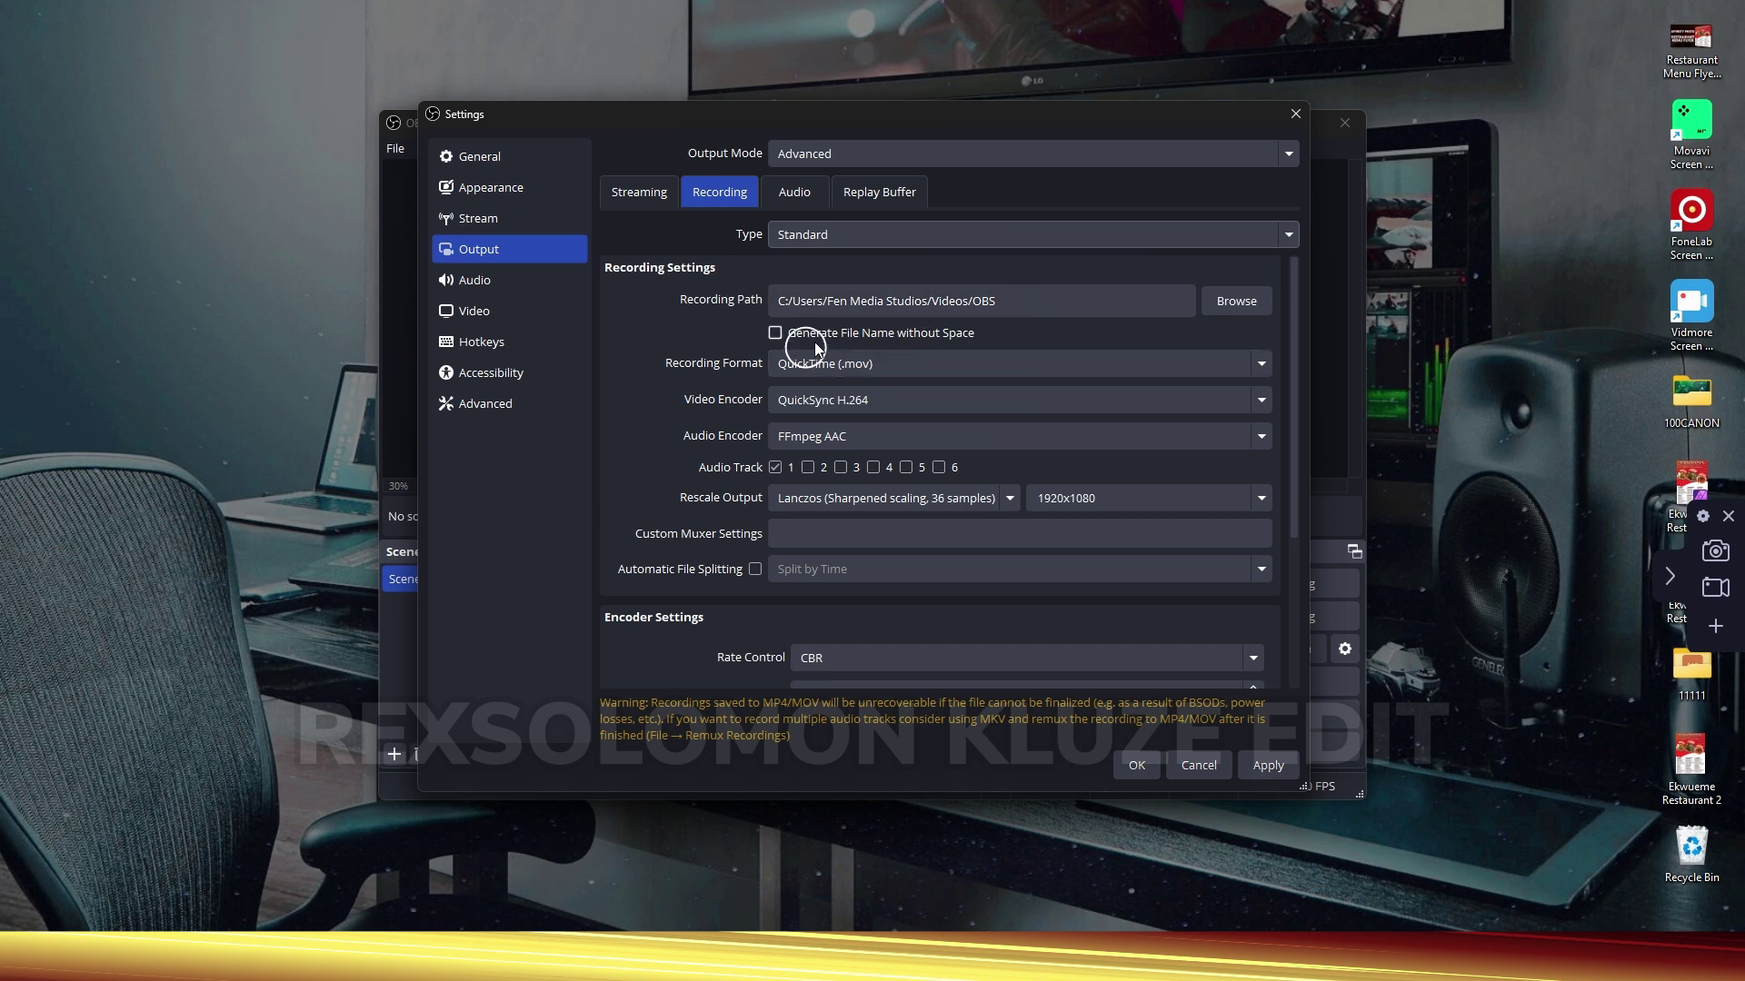
Set the recording path to the OBS folder inside Videos
{"action": "left_click", "coordinate": [1243, 301]}
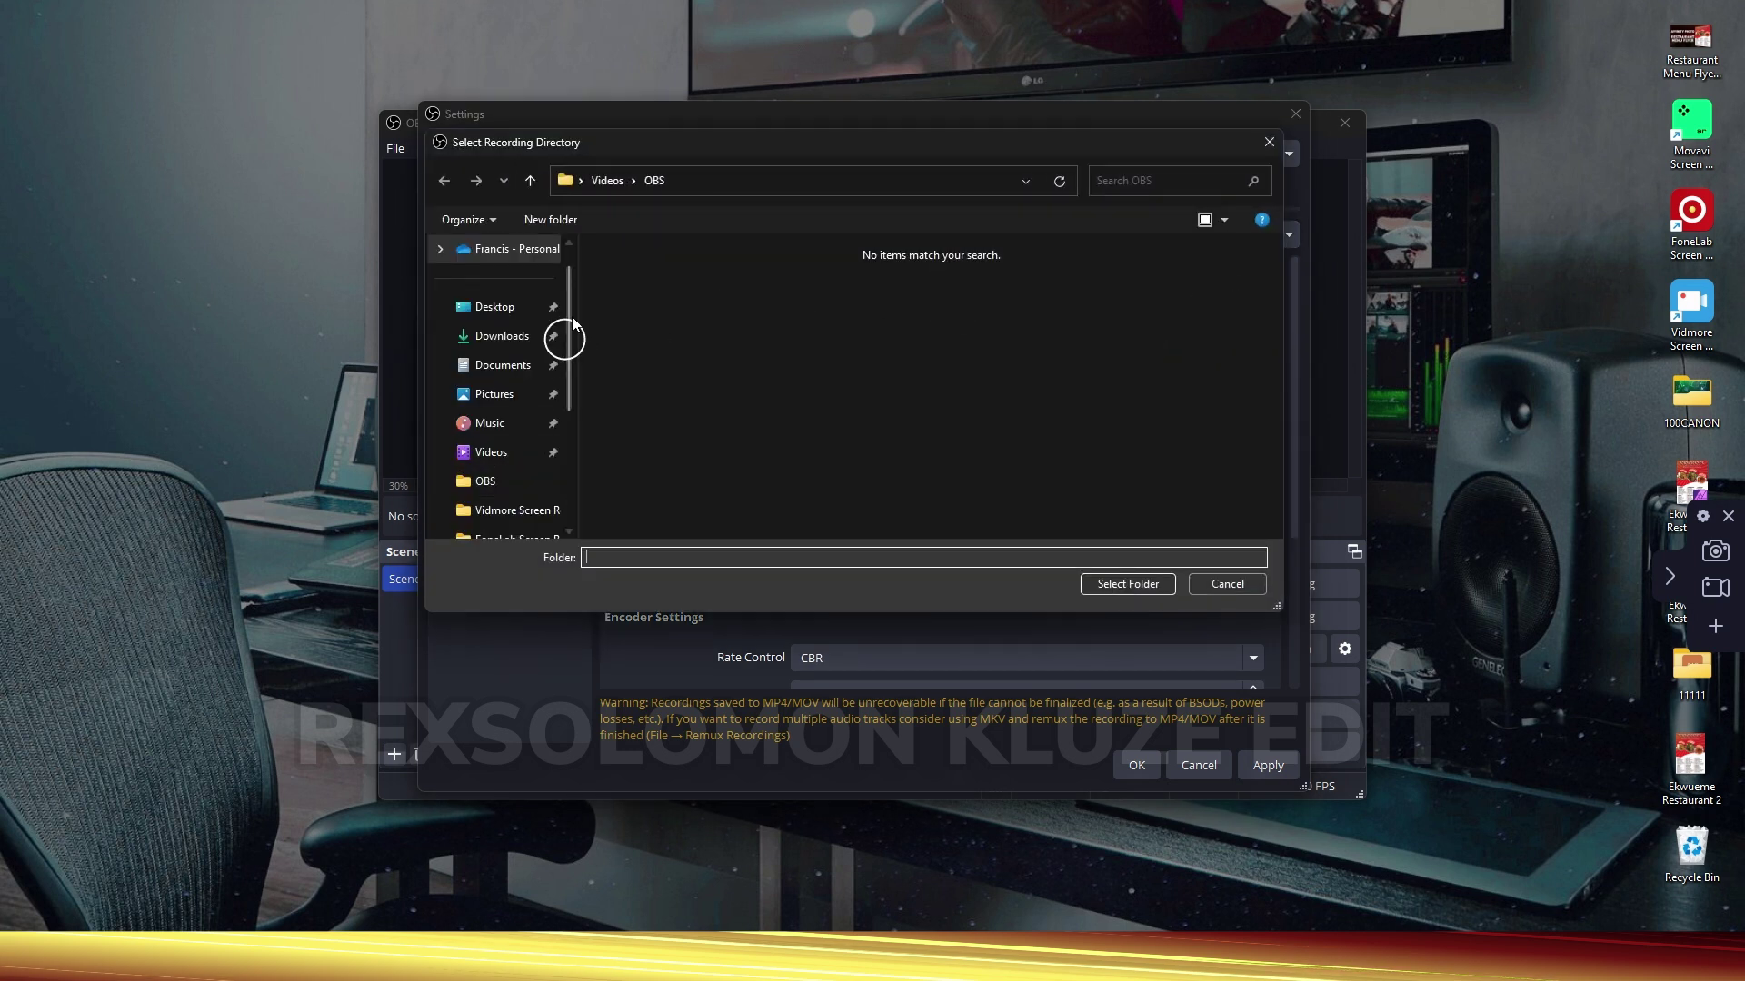
{"action": "left_click", "coordinate": [609, 179]}
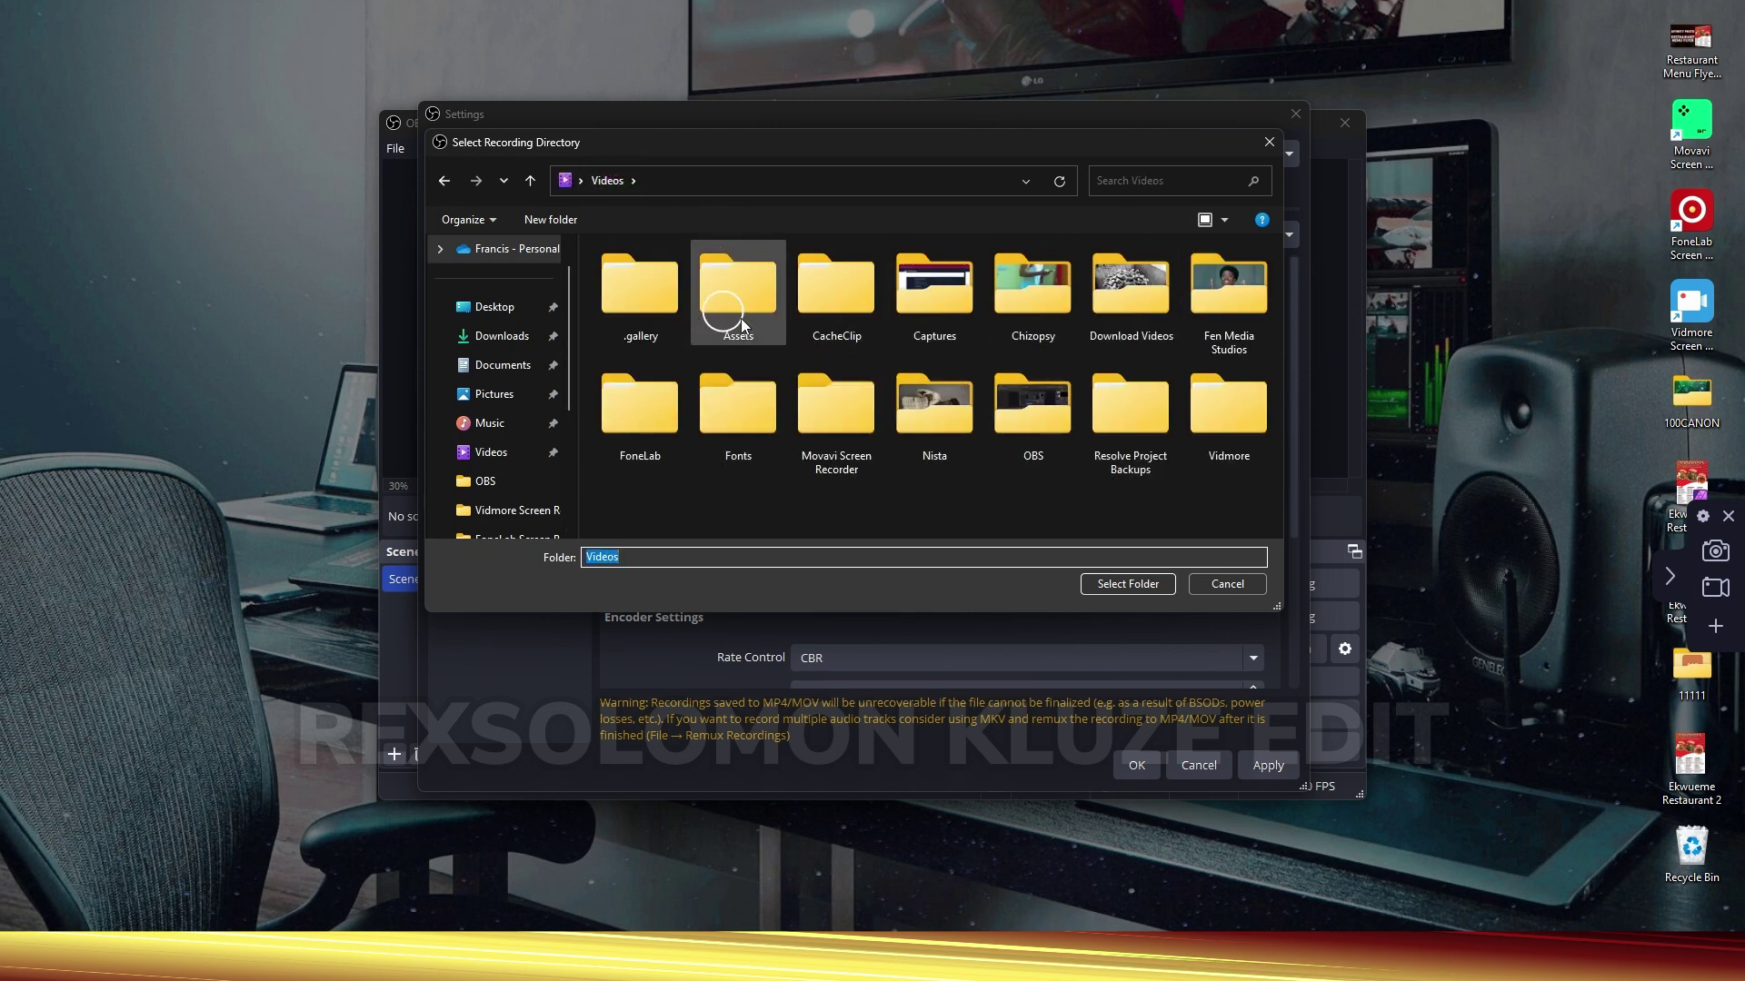
{"action": "left_click", "coordinate": [1015, 425]}
{"action": "double_click", "coordinate": [1015, 427]}
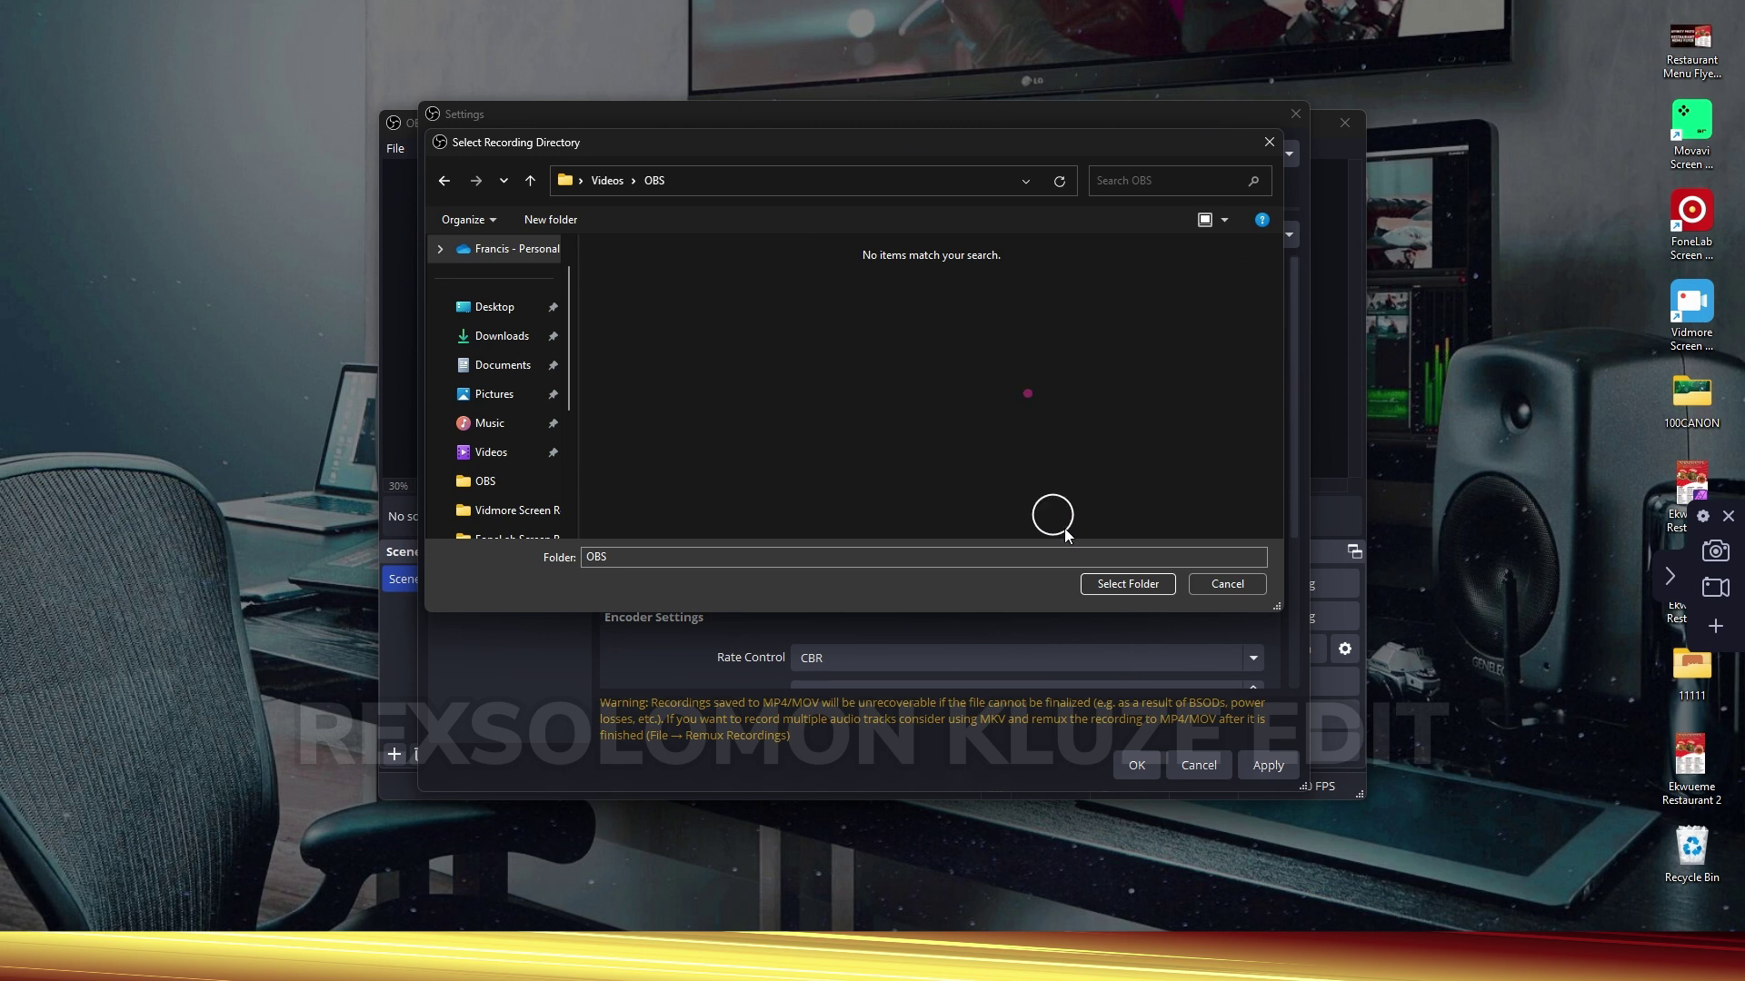
{"action": "left_click", "coordinate": [1126, 585]}
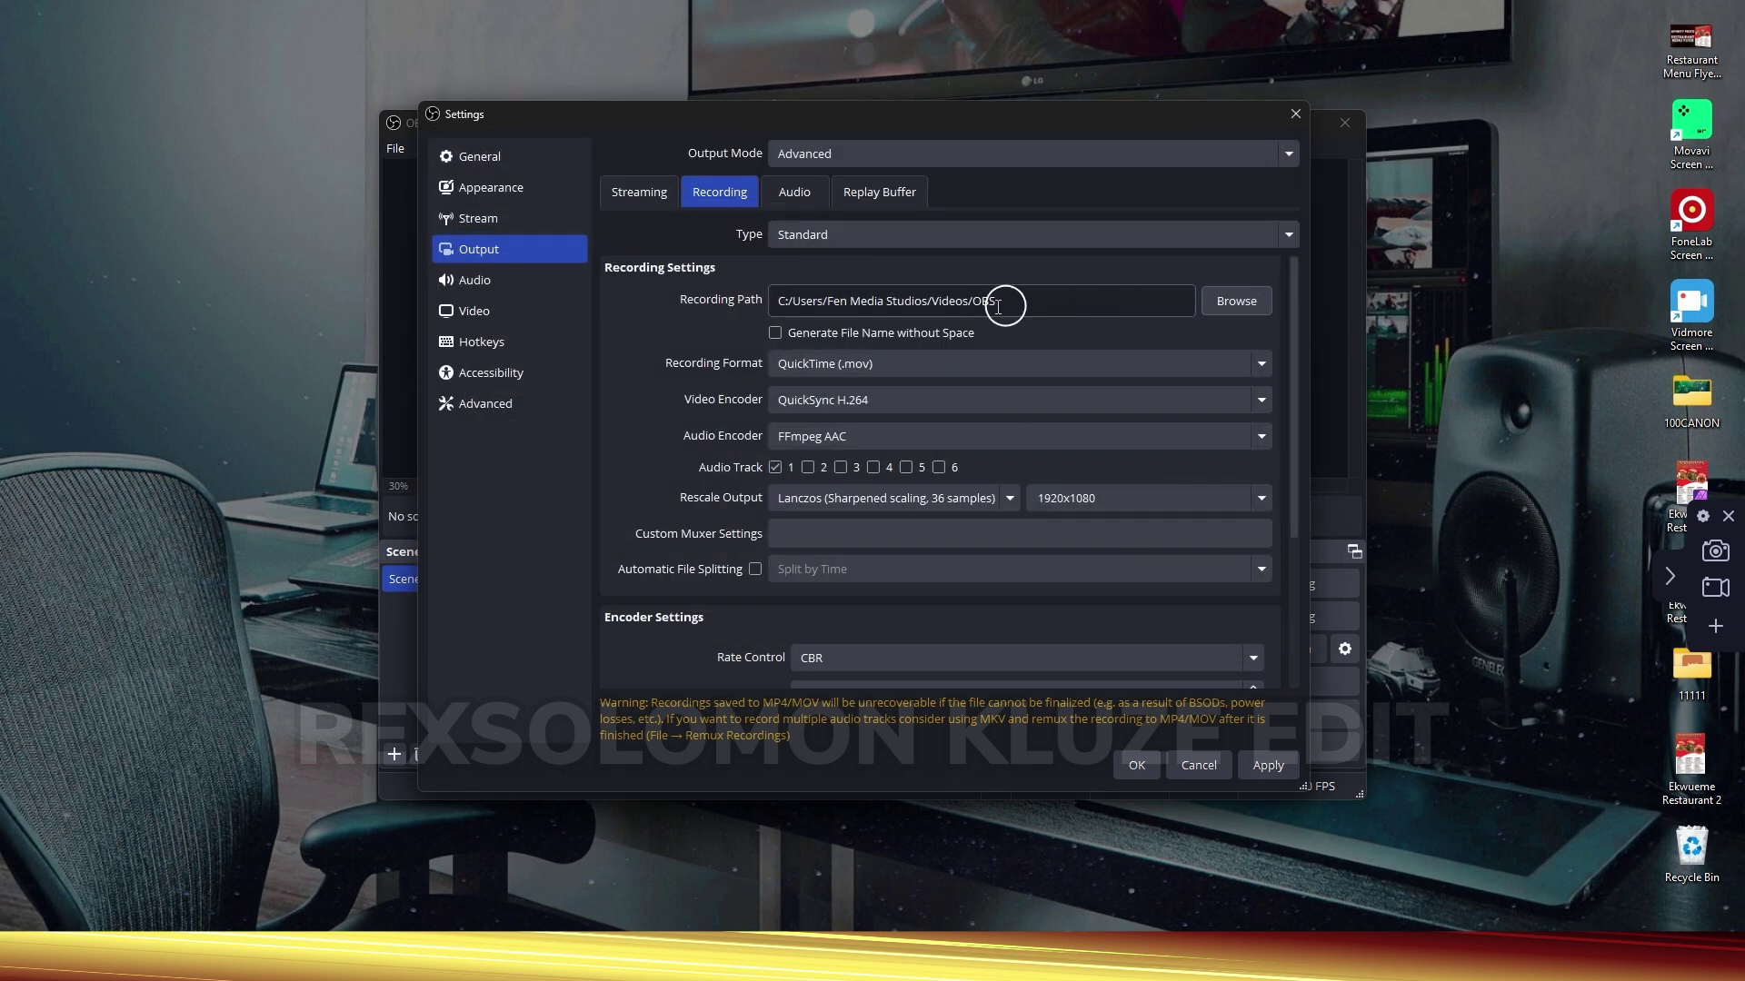
Choose QuickTime (.mov) as the recording format
{"action": "left_click", "coordinate": [832, 365]}
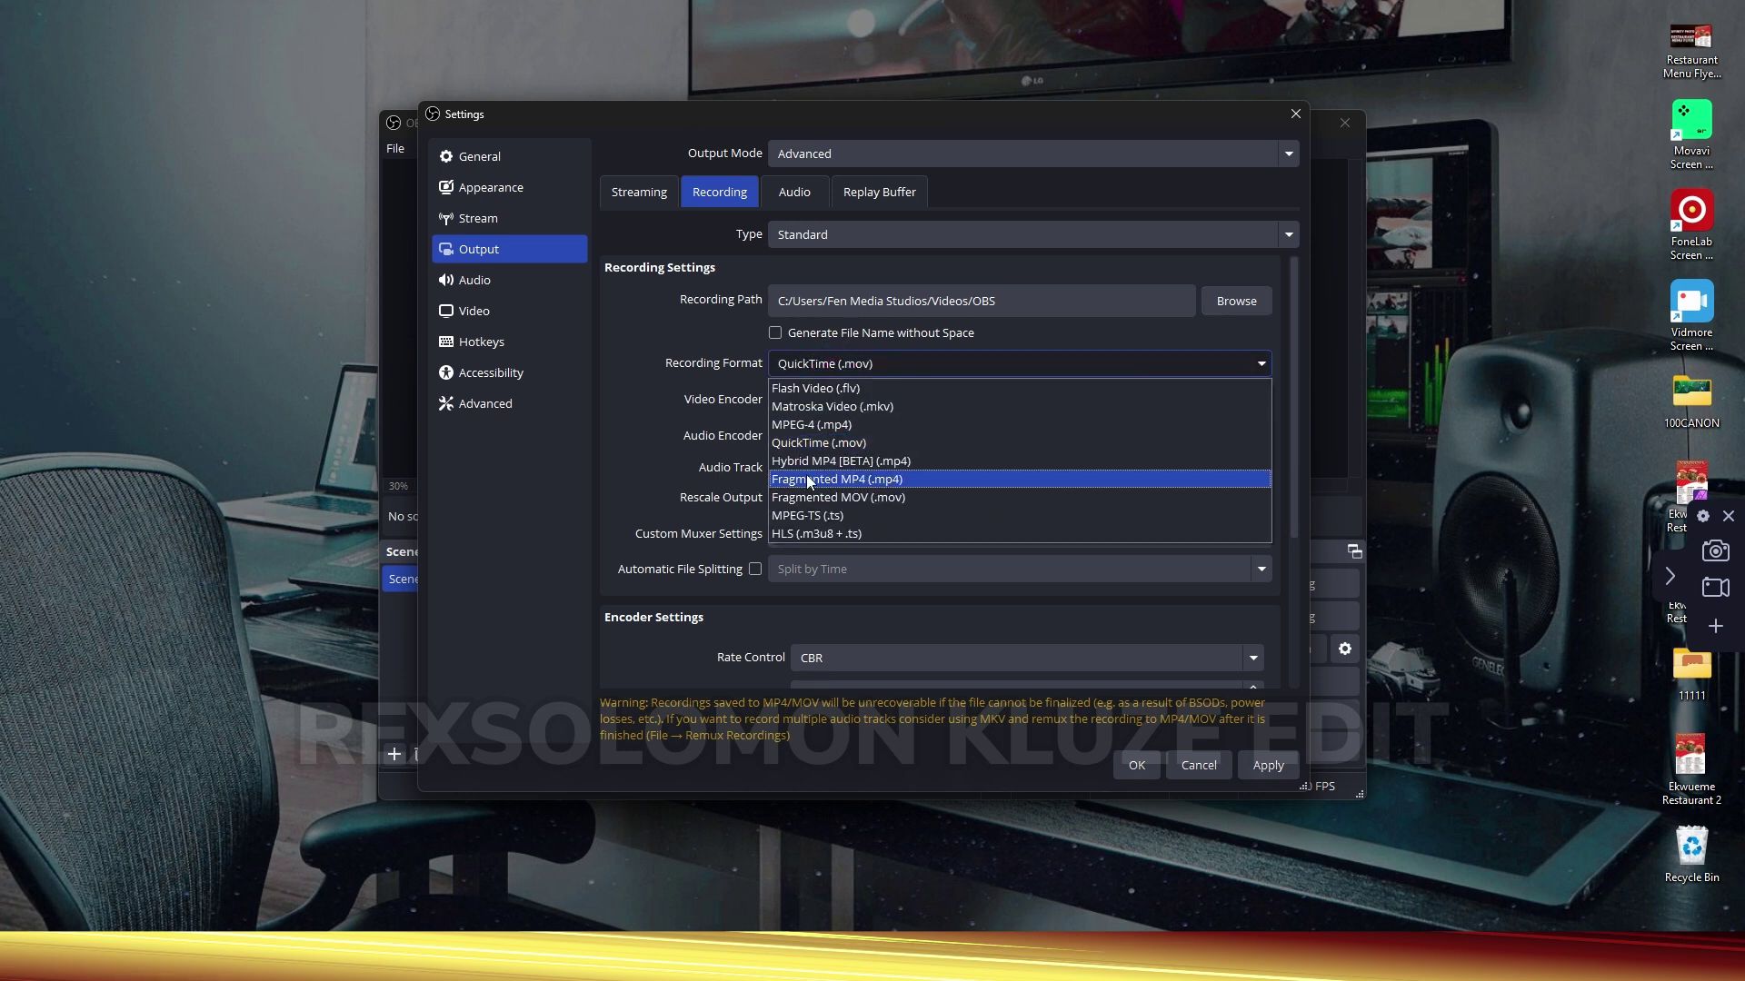
{"action": "left_click", "coordinate": [825, 536]}
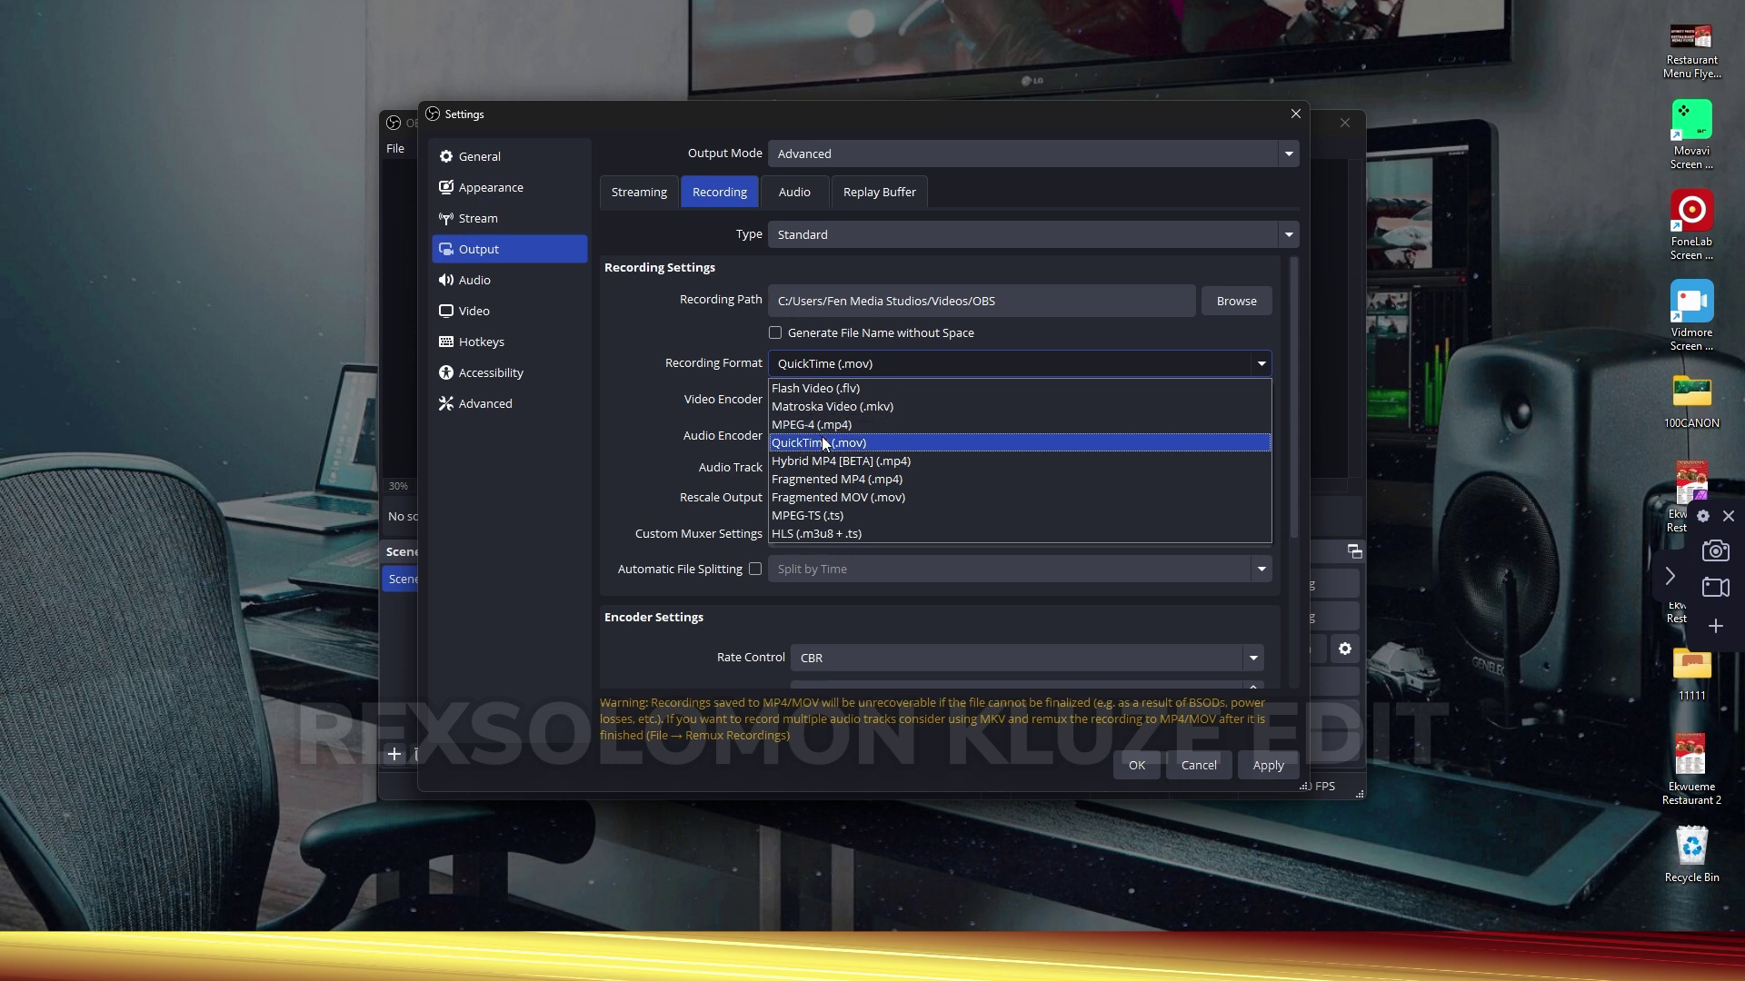
{"action": "left_click", "coordinate": [823, 443]}
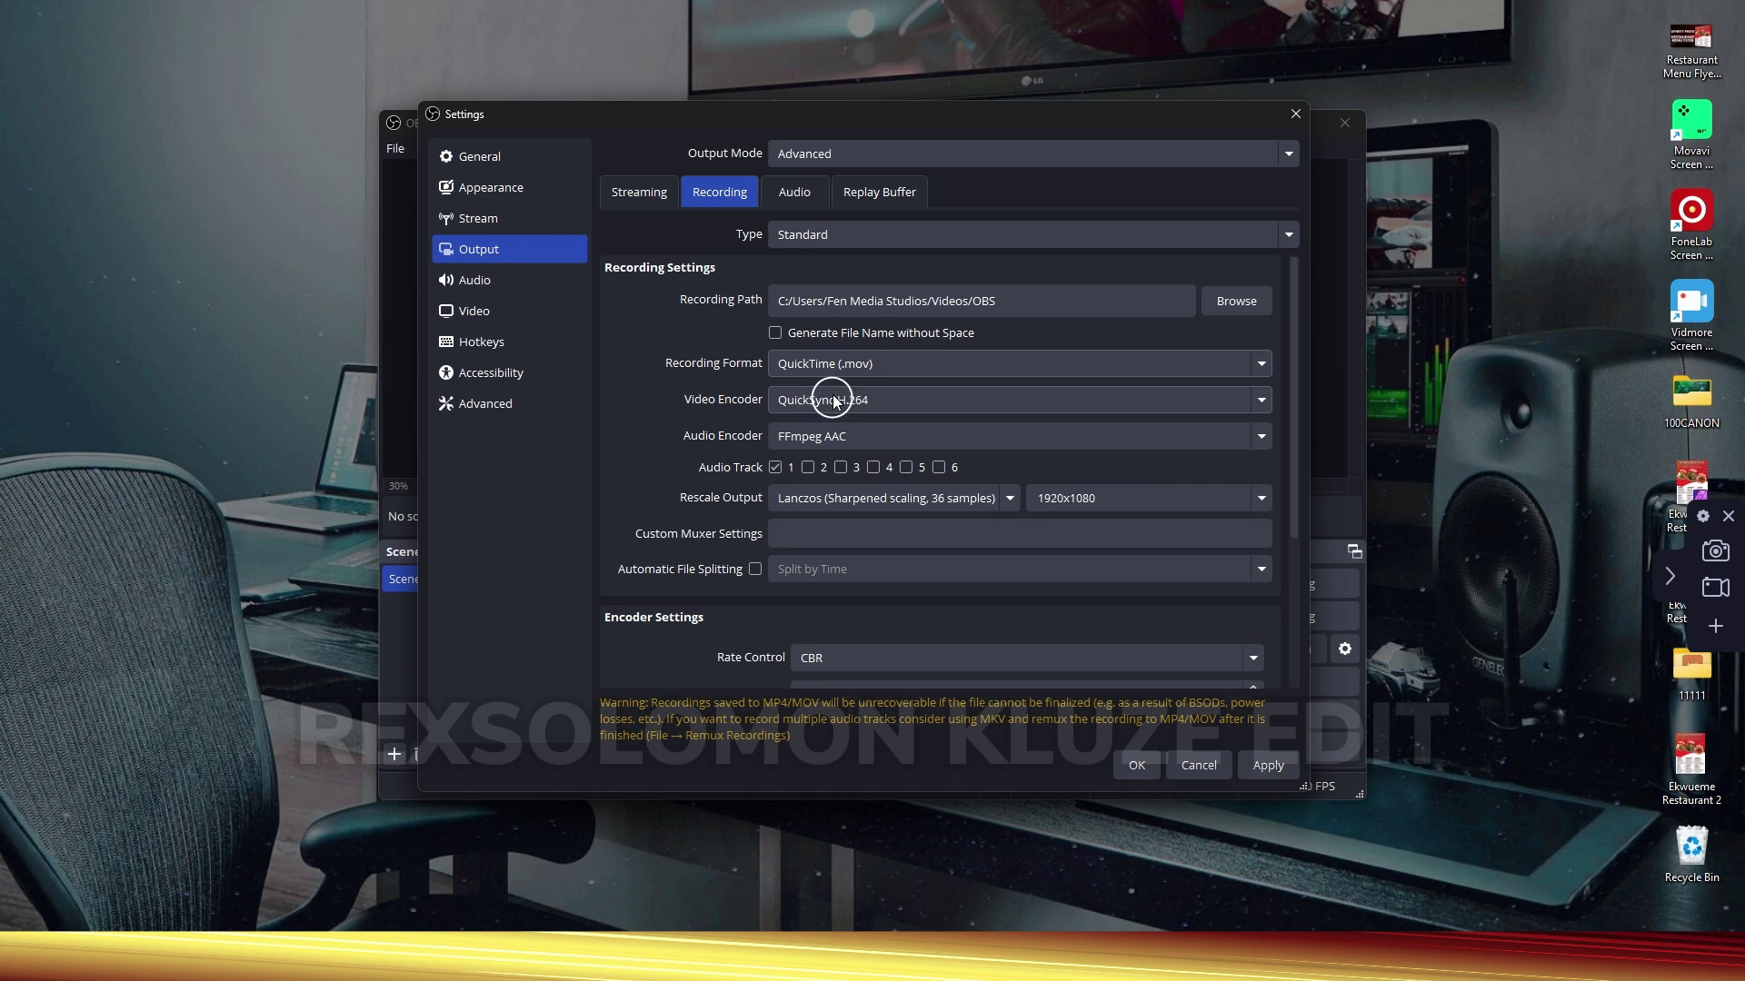
Keep QuickSync H.264 as the recording video encoder and set the audio encoder to FFmpeg PCM (32-bit float)
{"action": "left_click", "coordinate": [823, 400]}
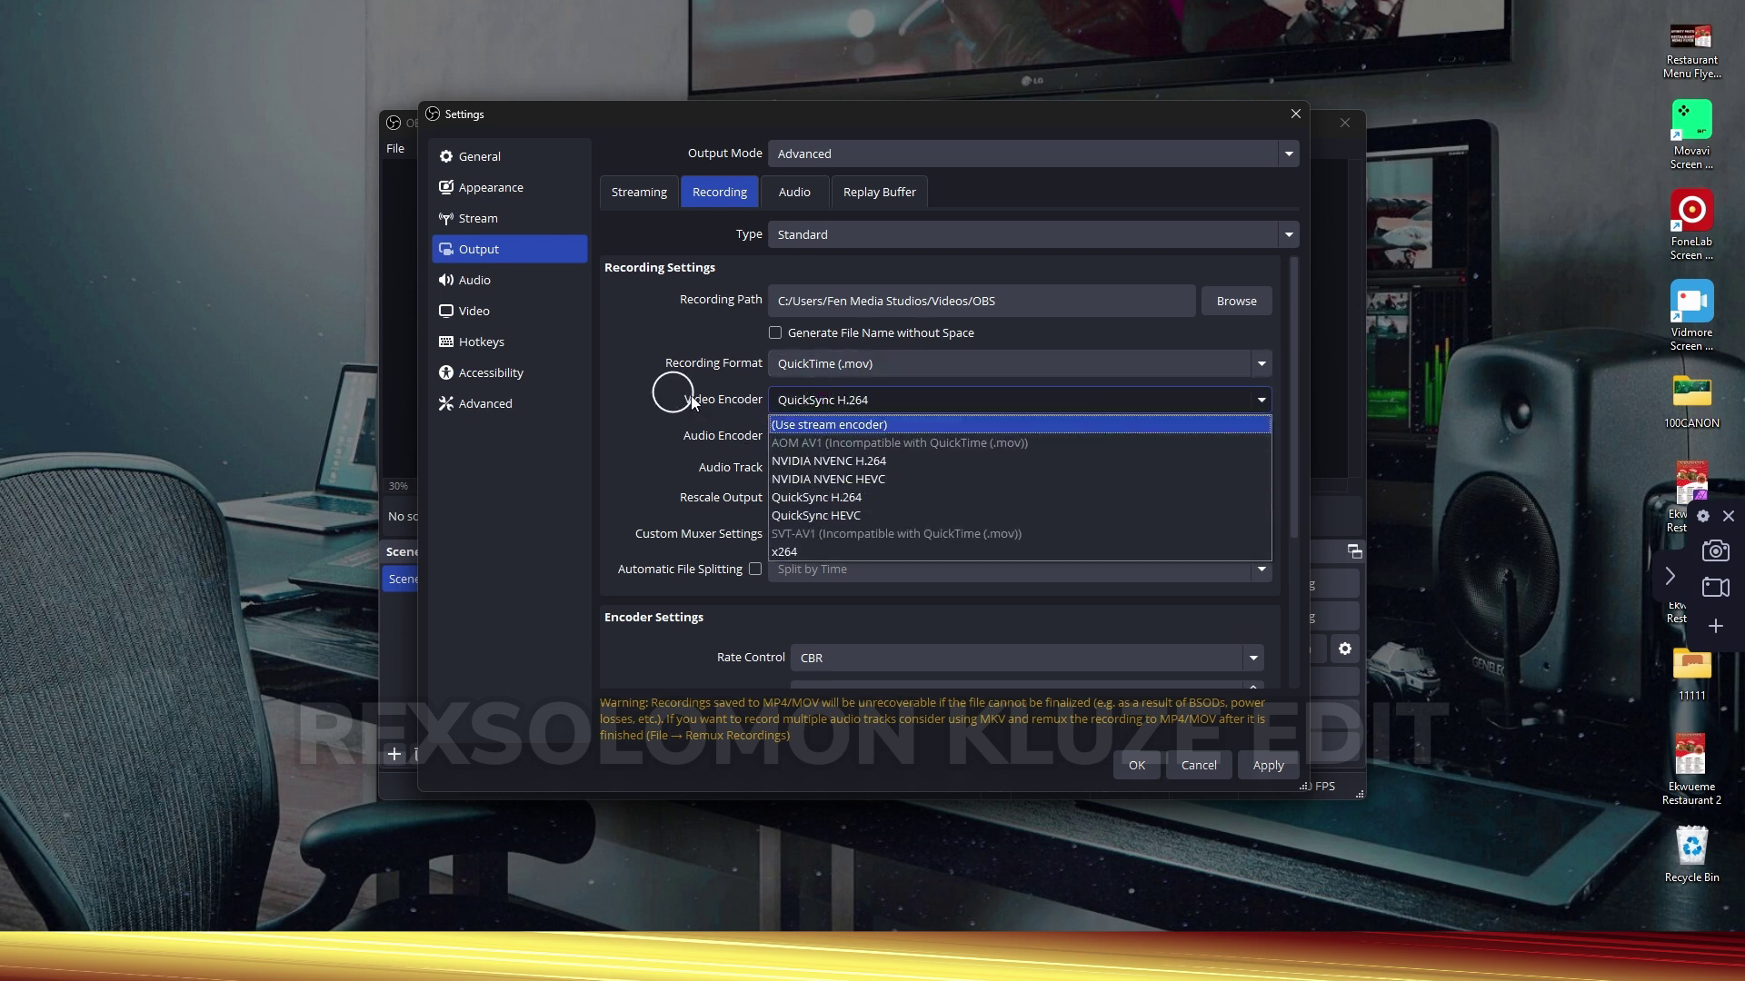
{"action": "left_click", "coordinate": [823, 498]}
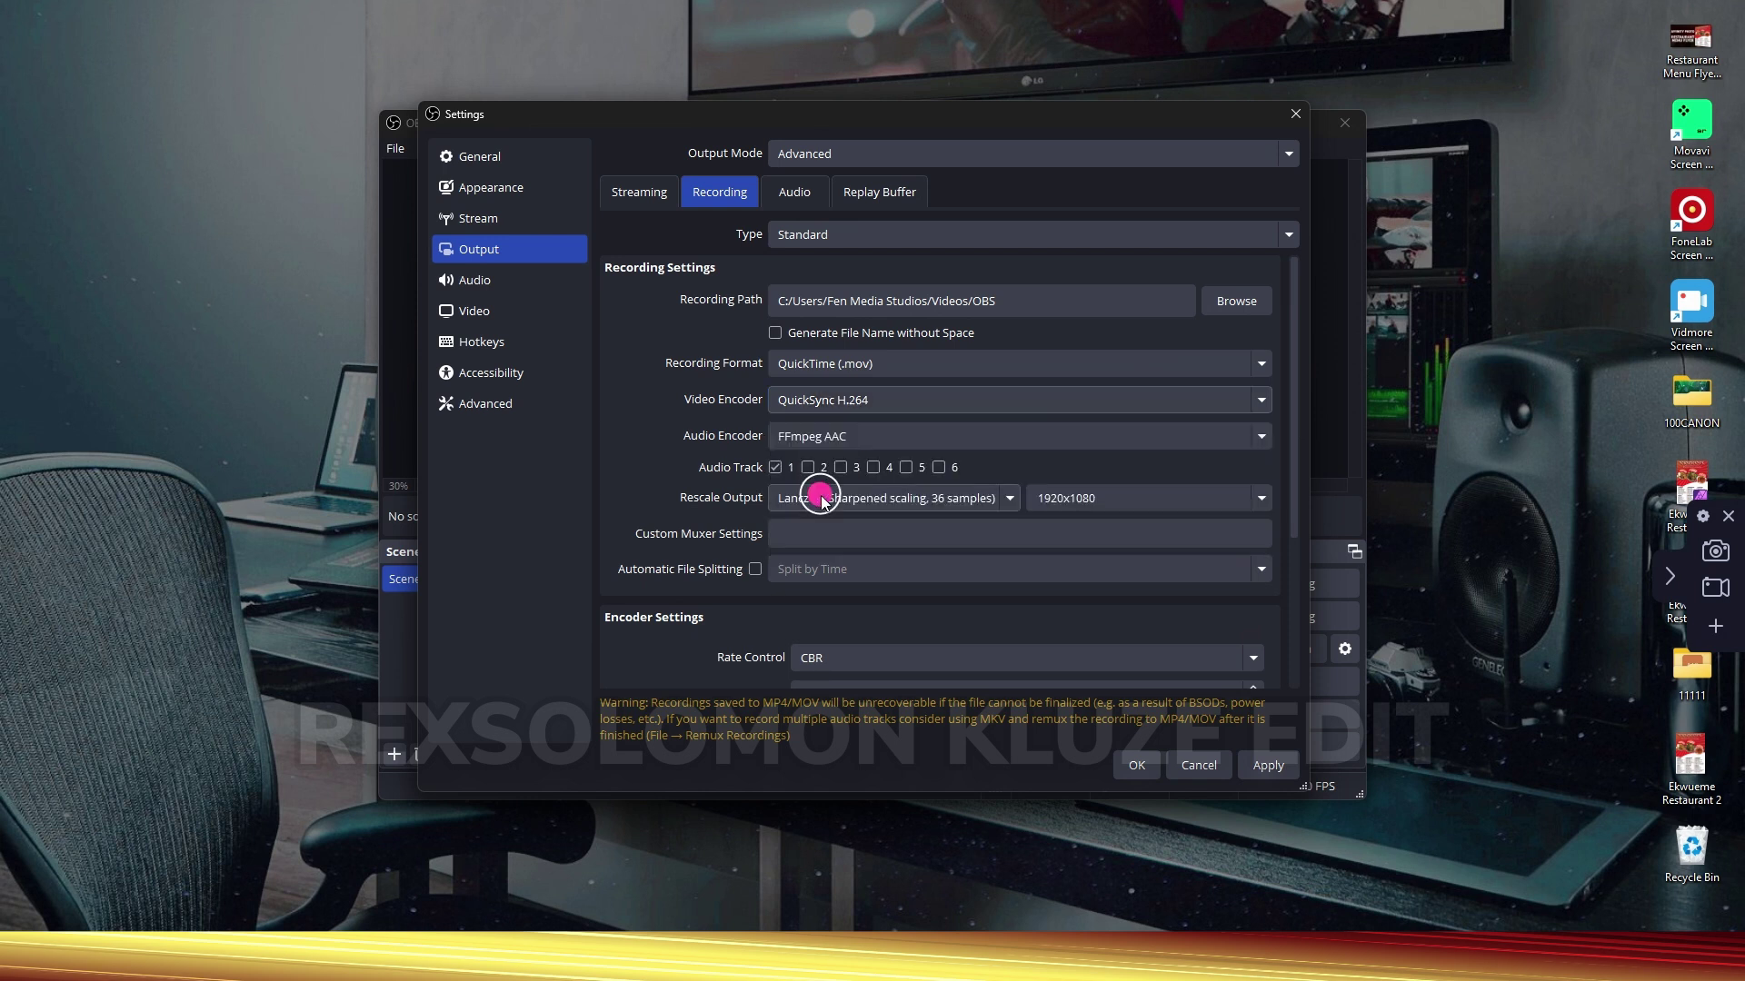
{"action": "left_click", "coordinate": [794, 440]}
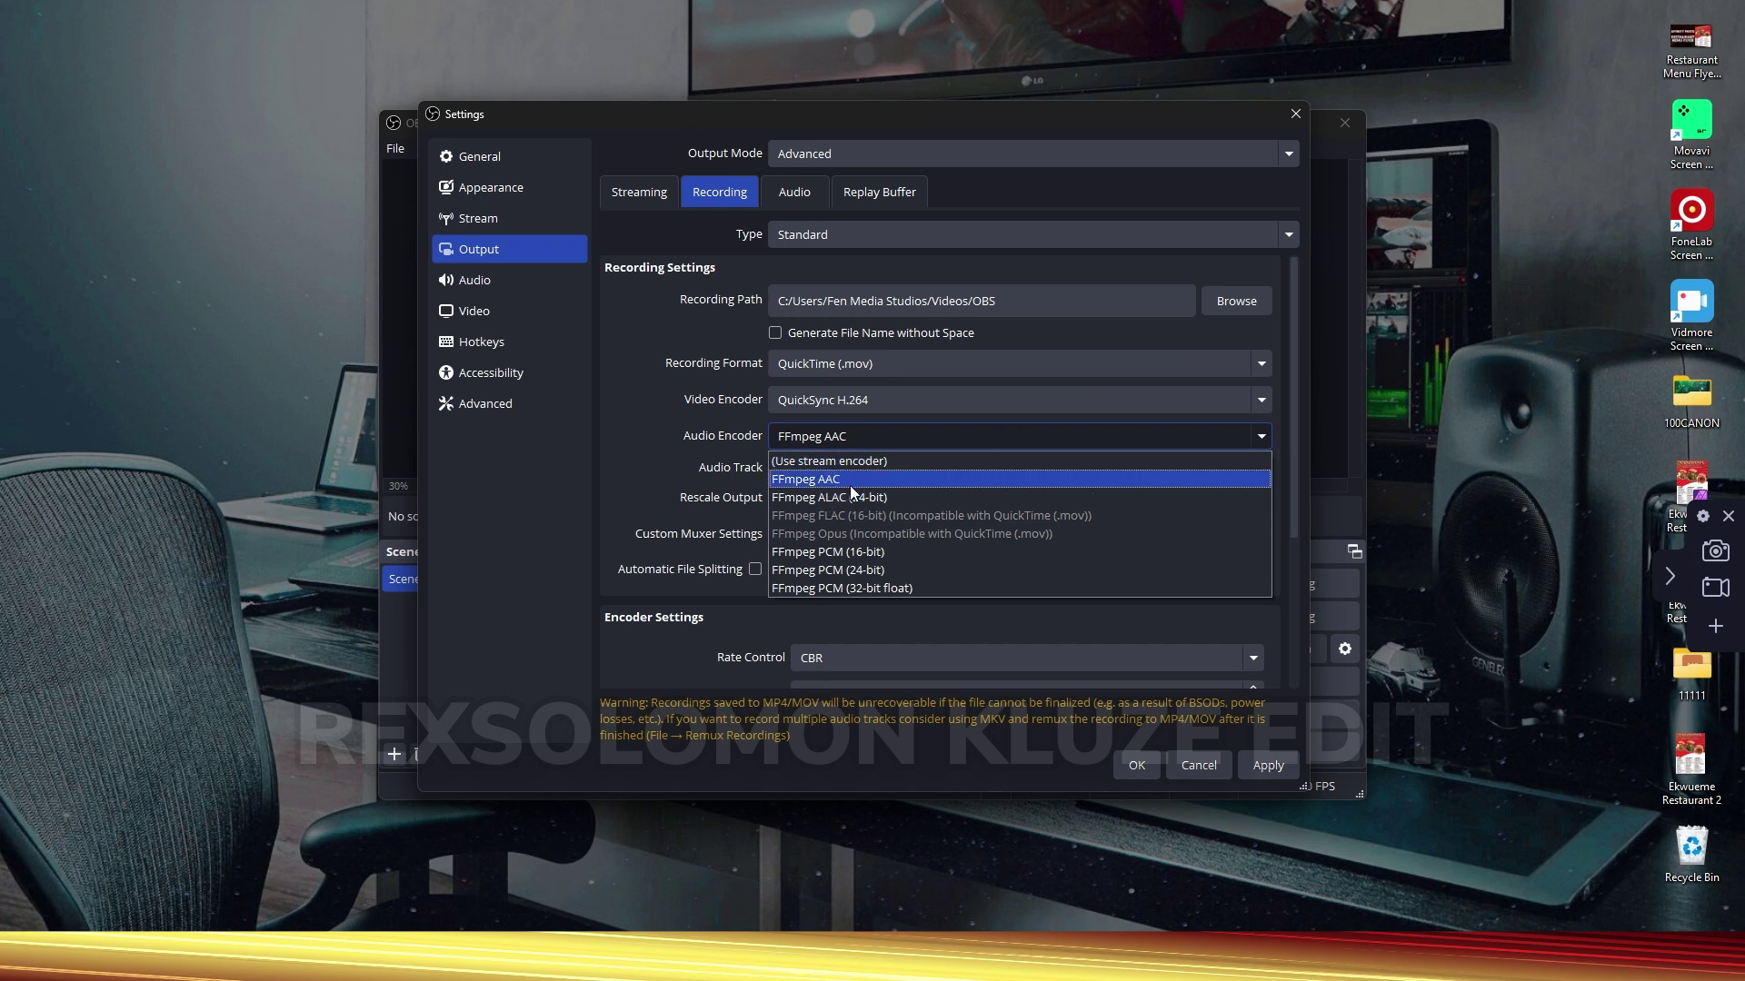
{"action": "left_click", "coordinate": [701, 420]}
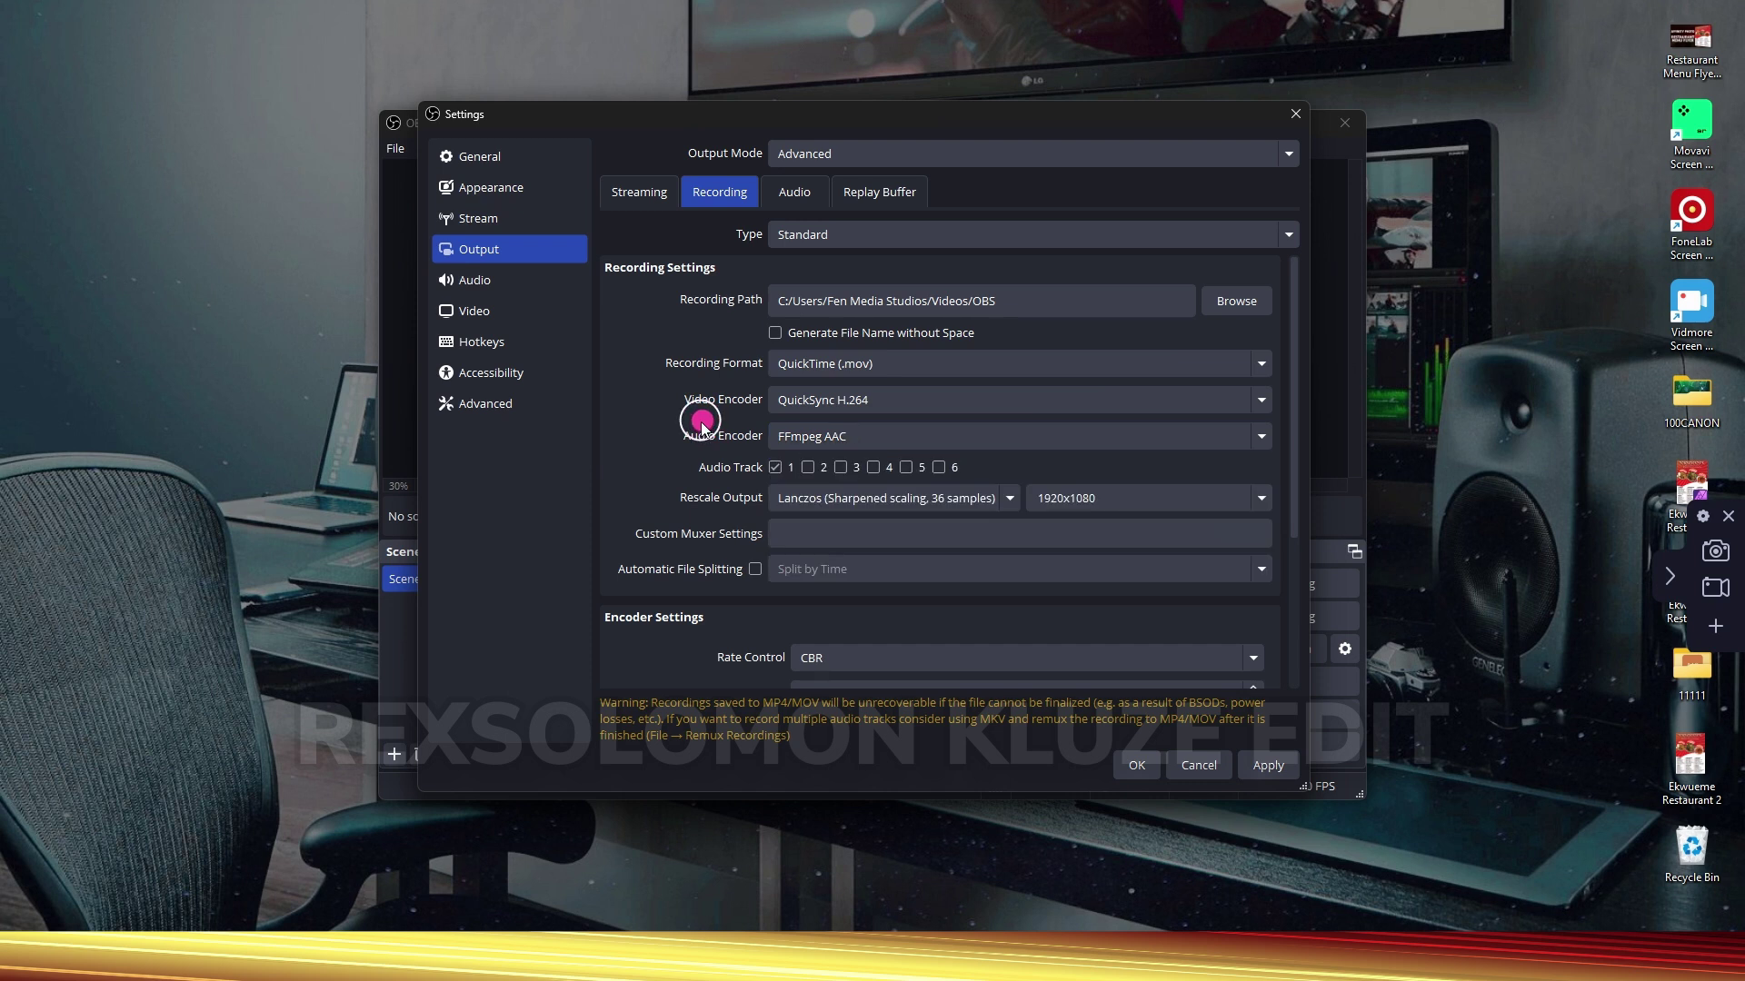
{"action": "left_click", "coordinate": [830, 439]}
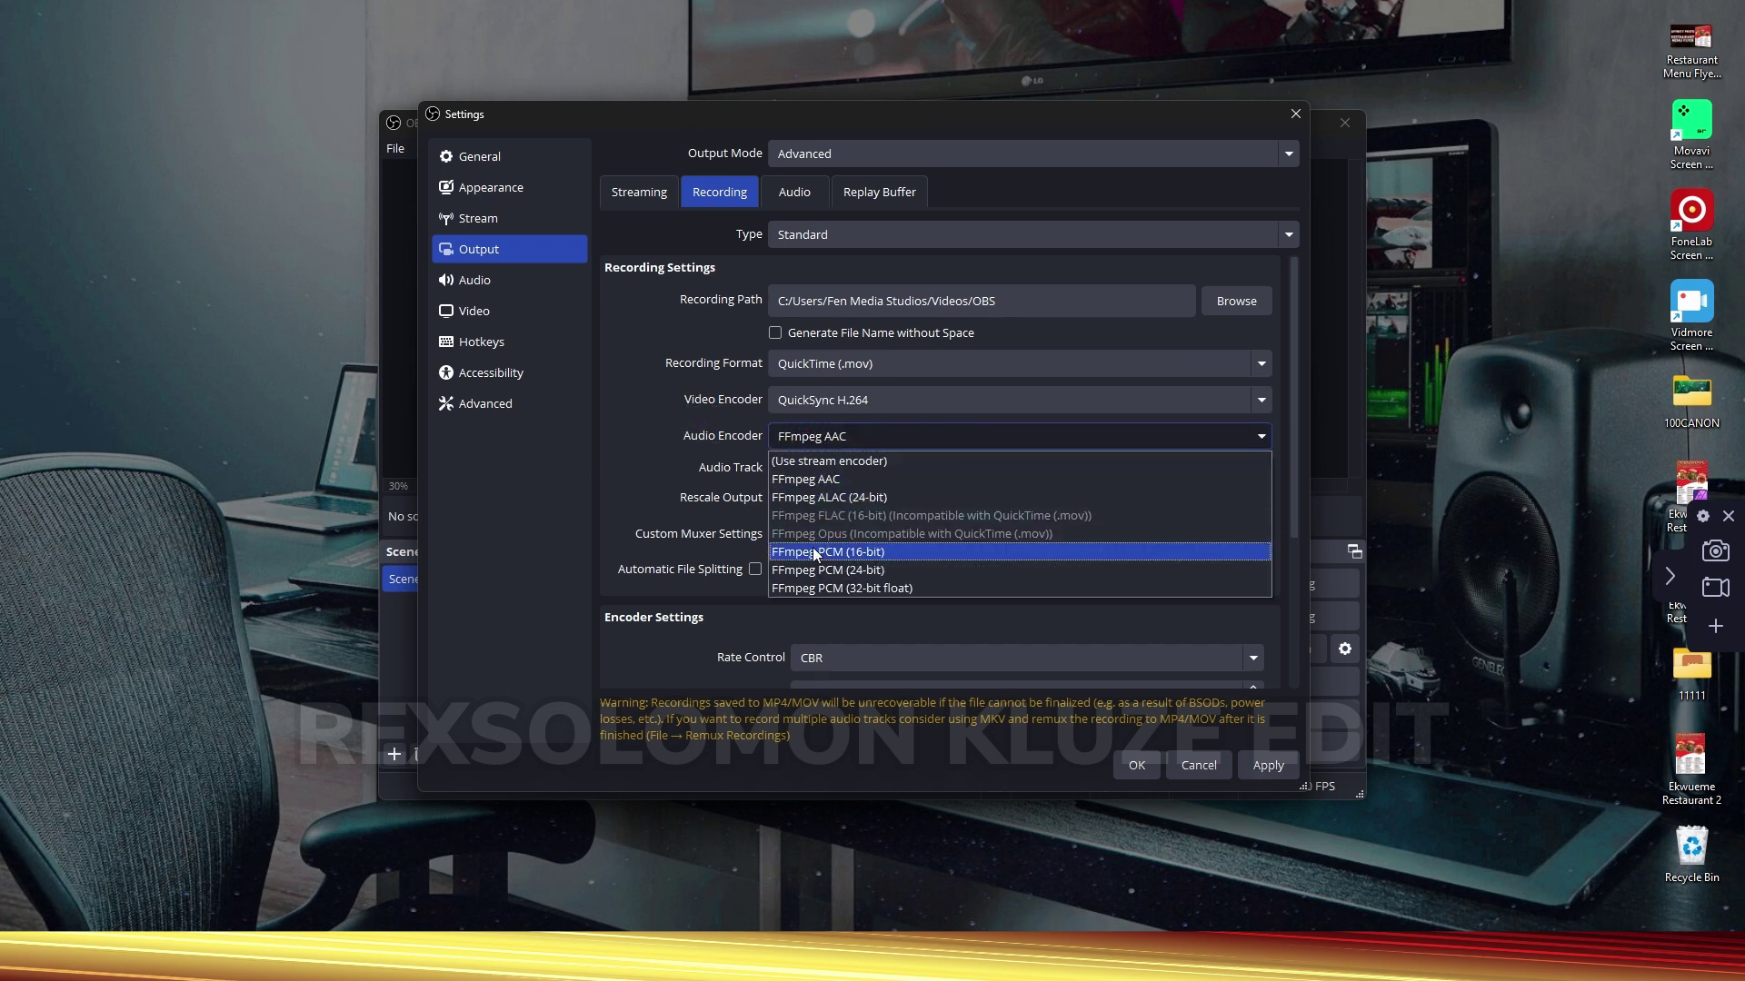
{"action": "left_click", "coordinate": [844, 589]}
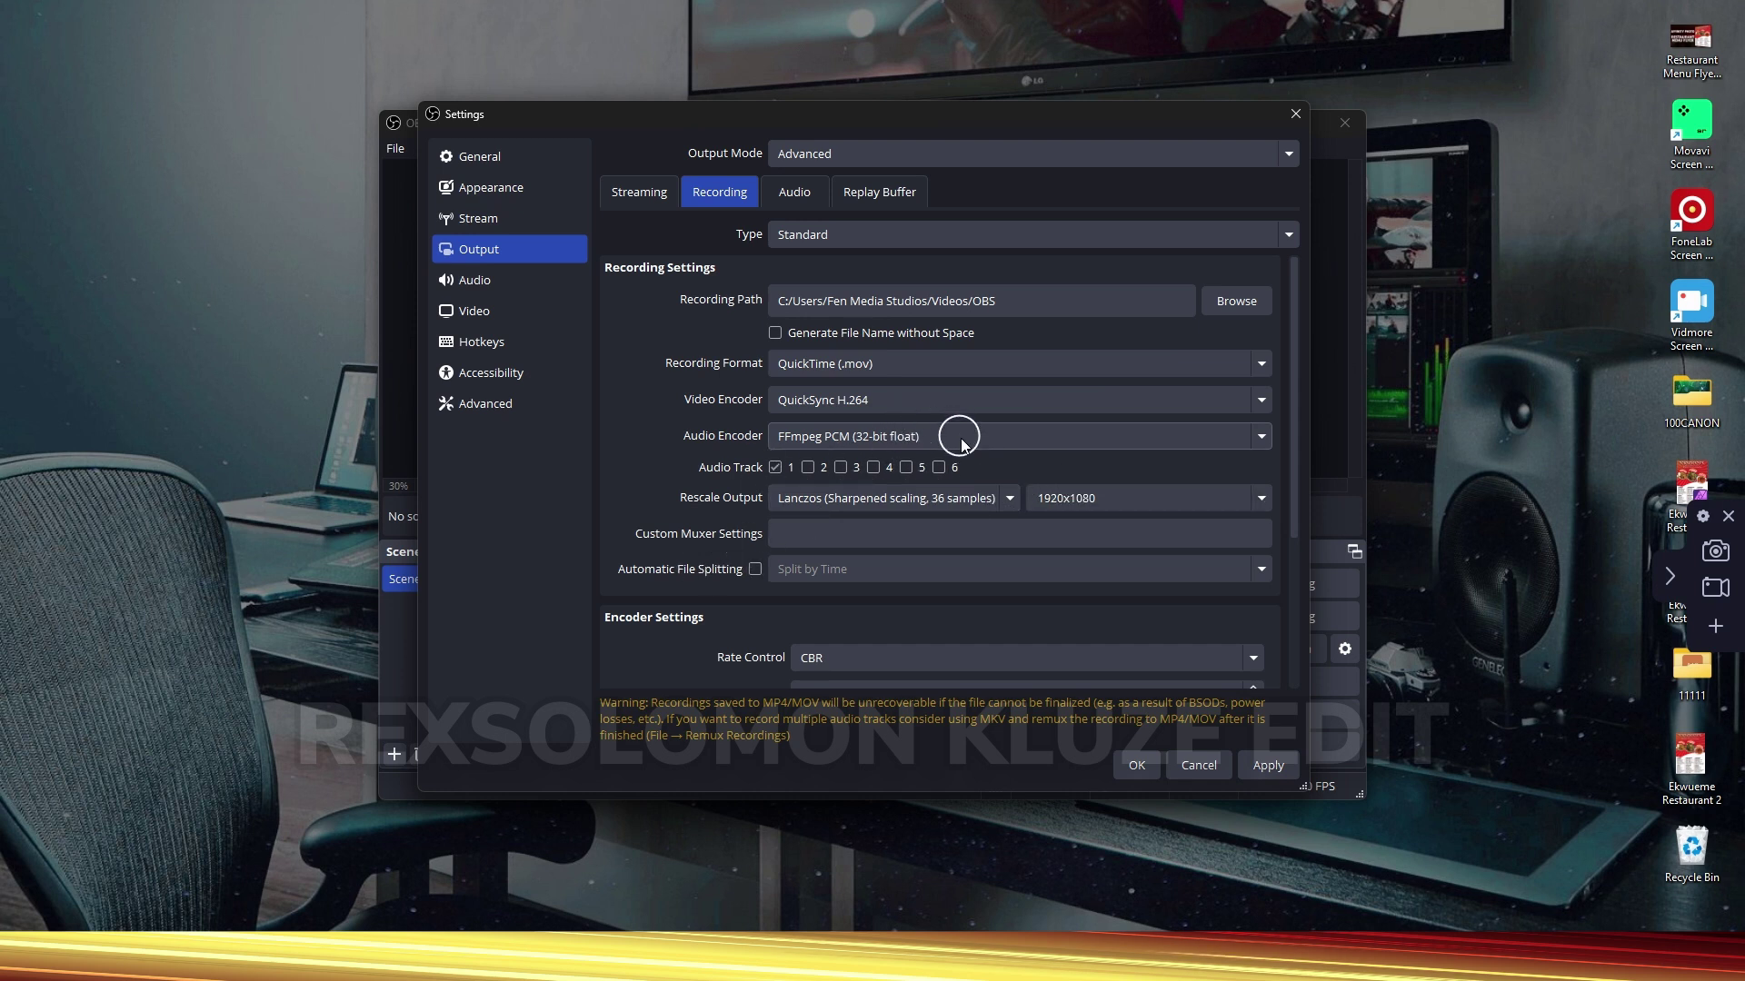
Set the recording's rescale output to Lanczos (Sharpened scaling, 36 samples), keeping the 1920x1080 resolution
{"action": "left_click", "coordinate": [841, 498]}
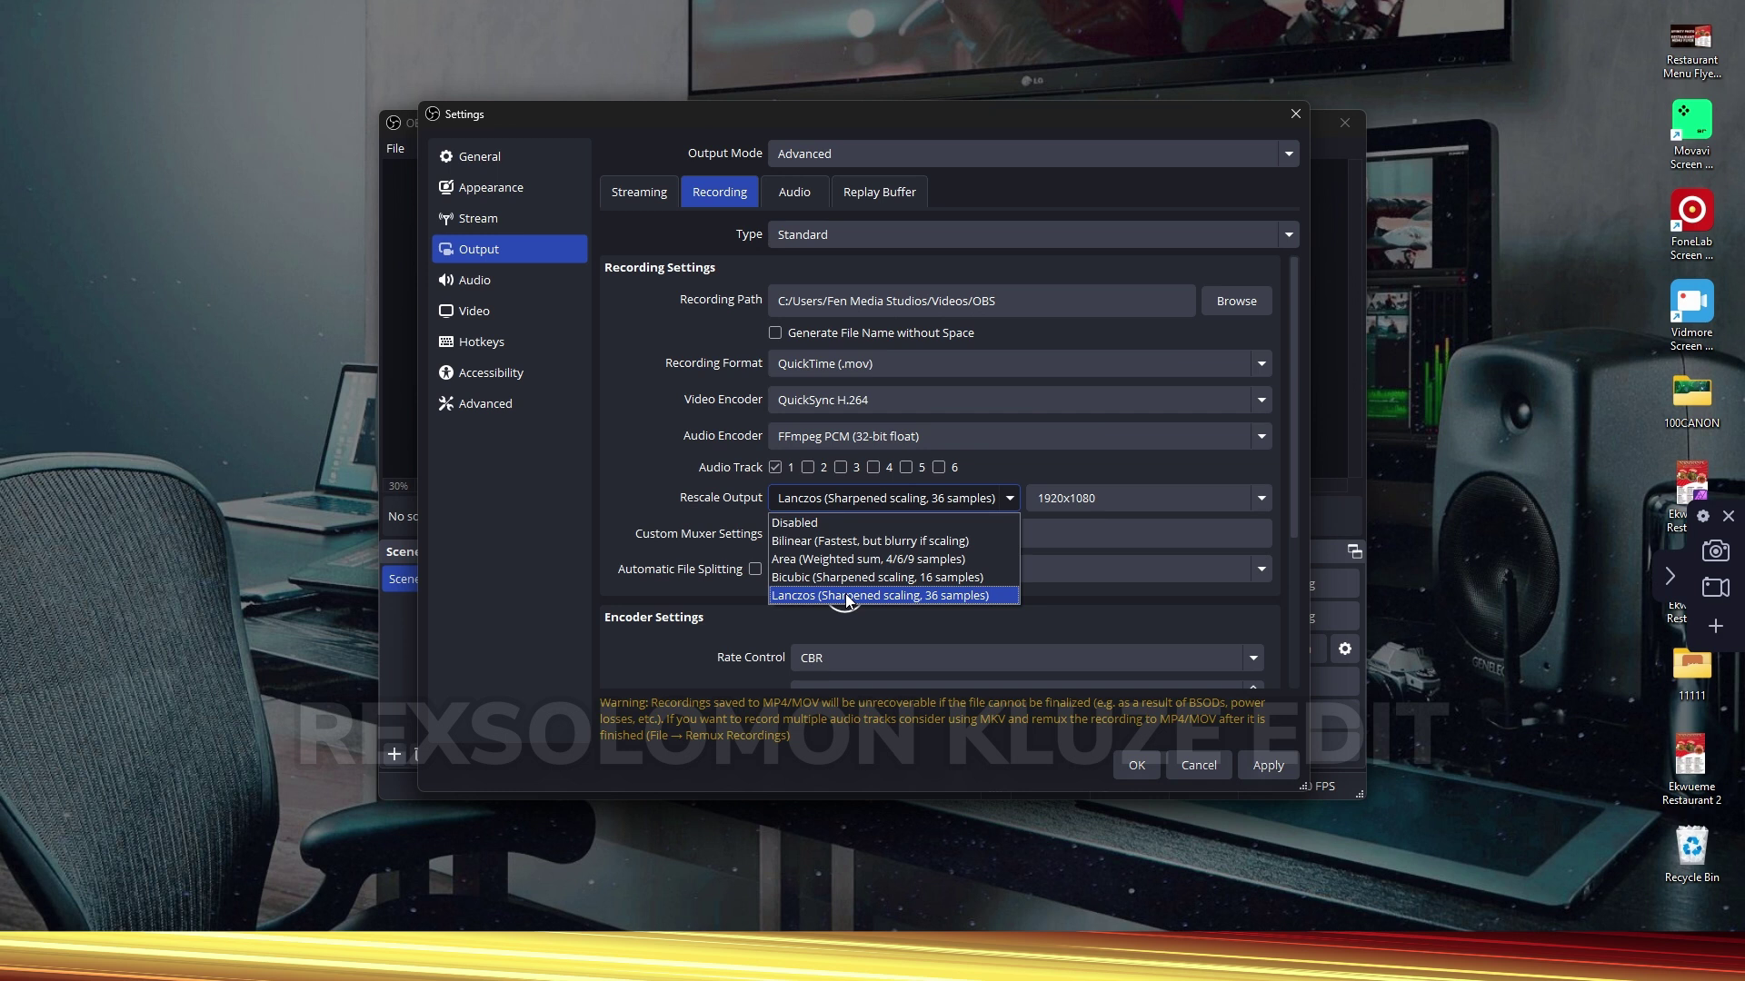
{"action": "left_click", "coordinate": [976, 596]}
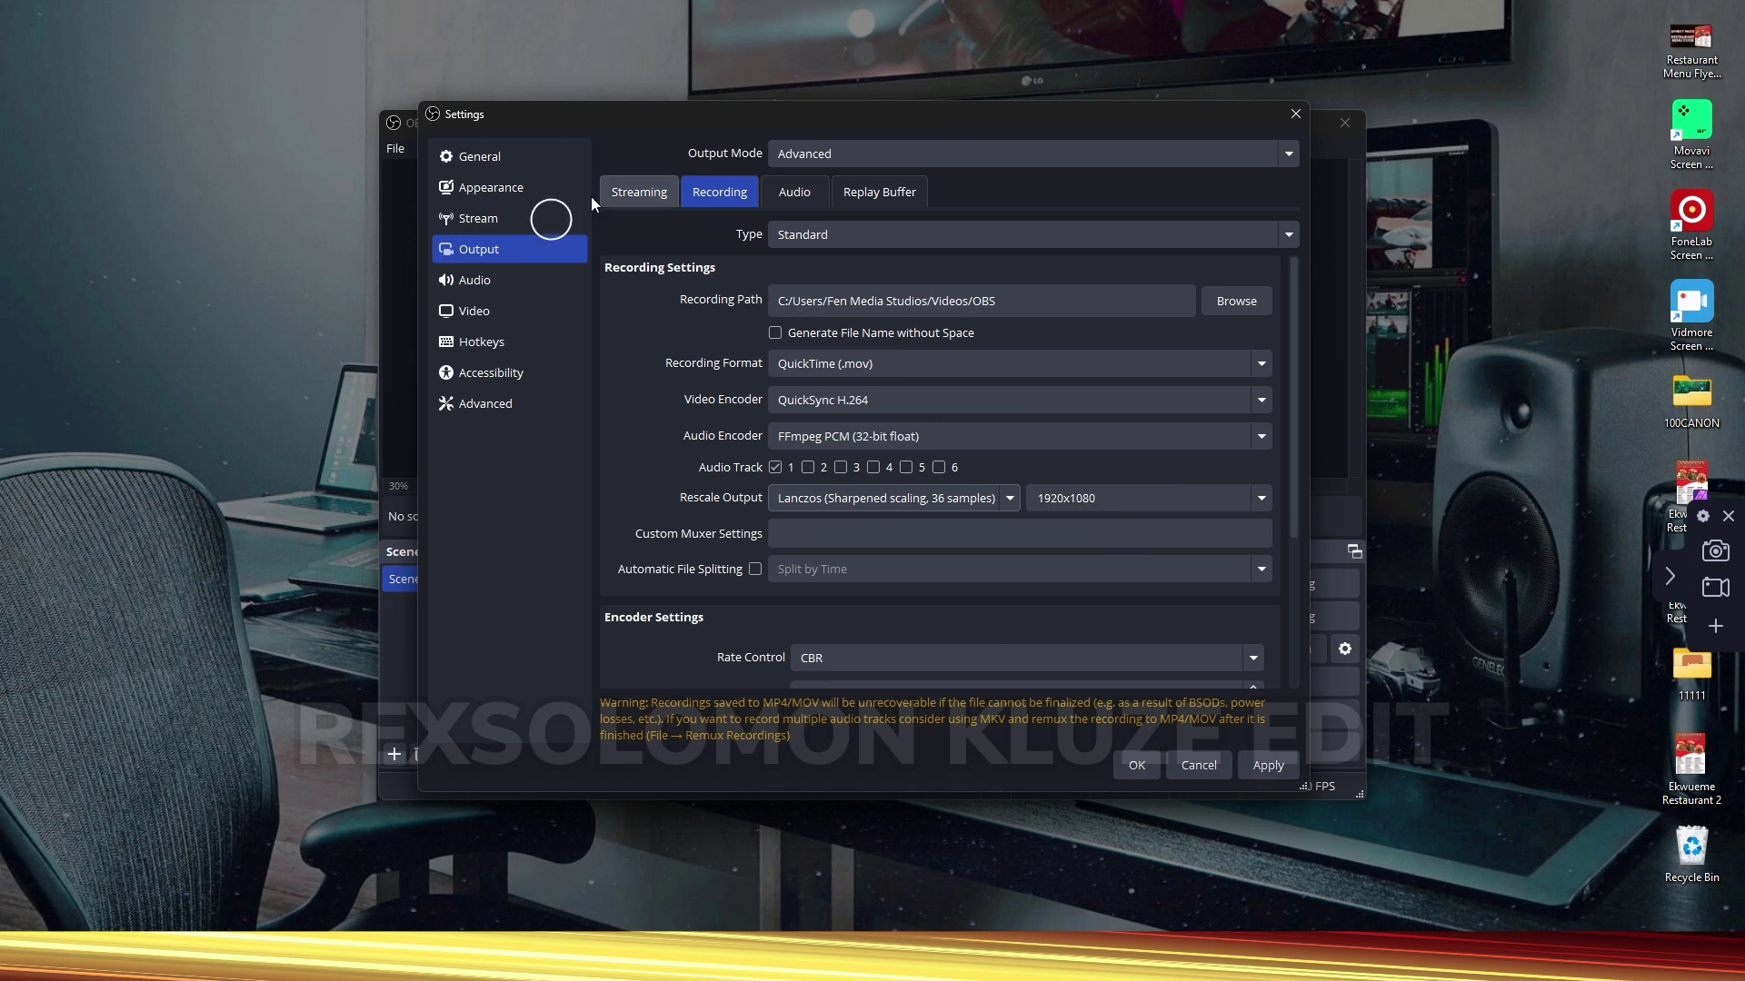
{"action": "left_click", "coordinate": [1276, 505]}
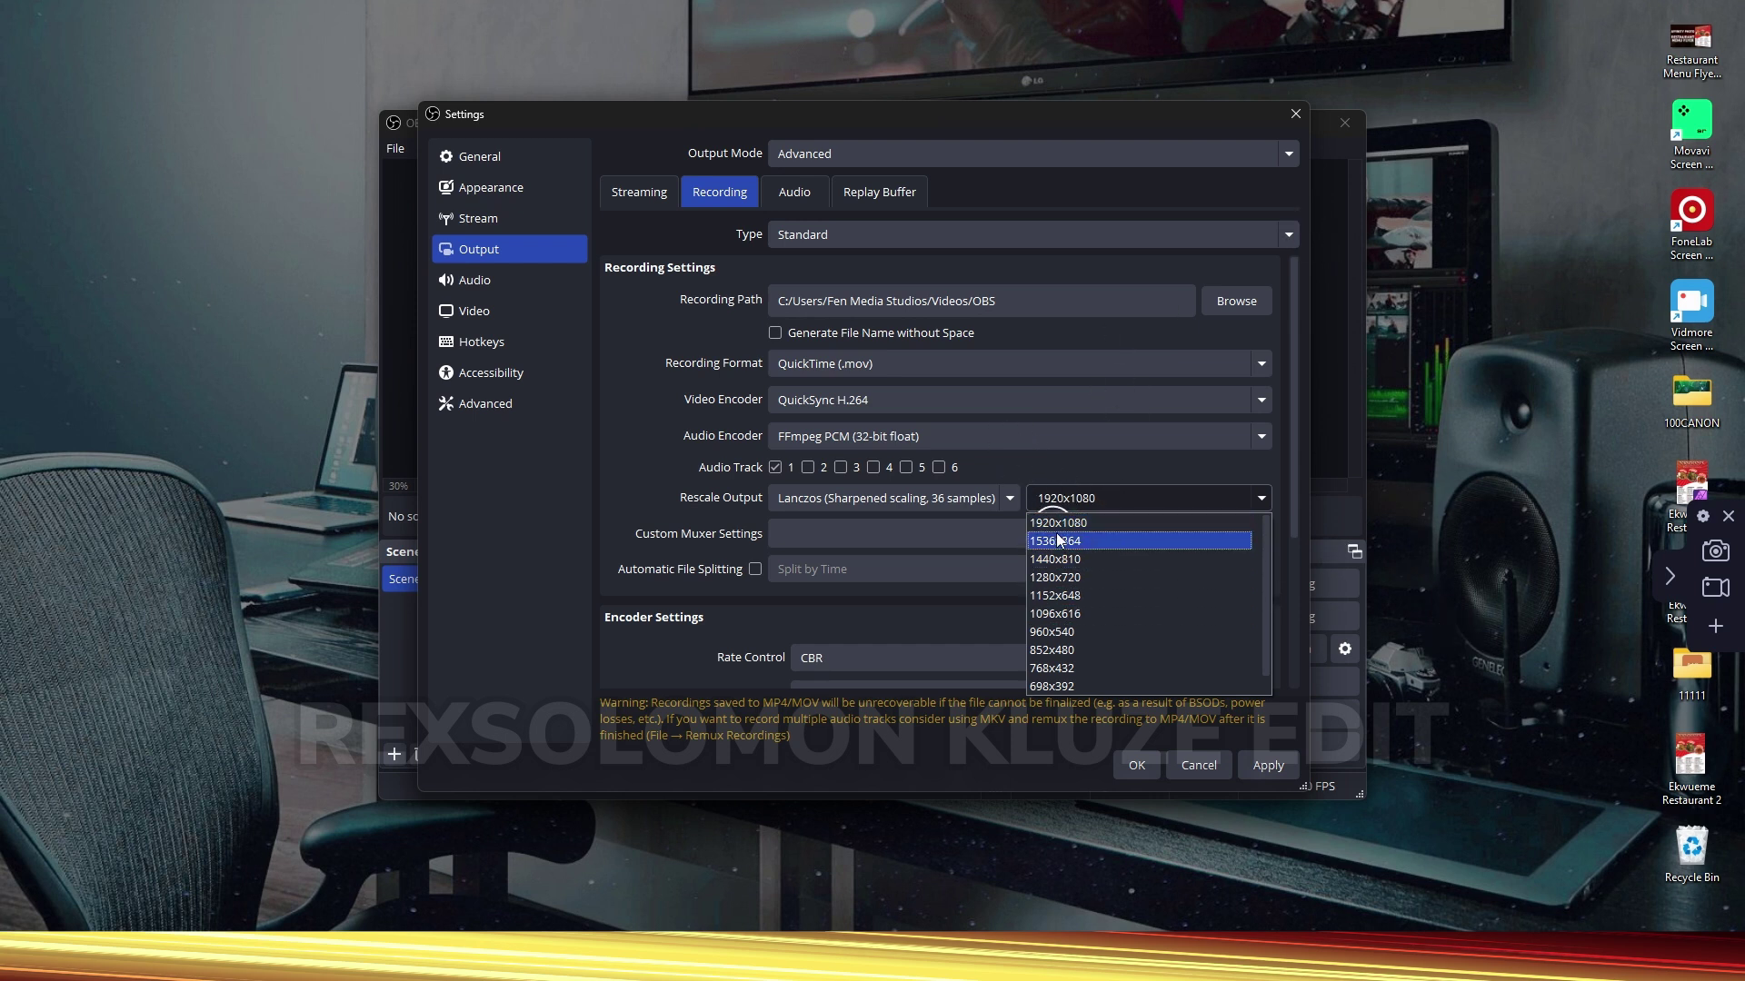
{"action": "left_click", "coordinate": [567, 507]}
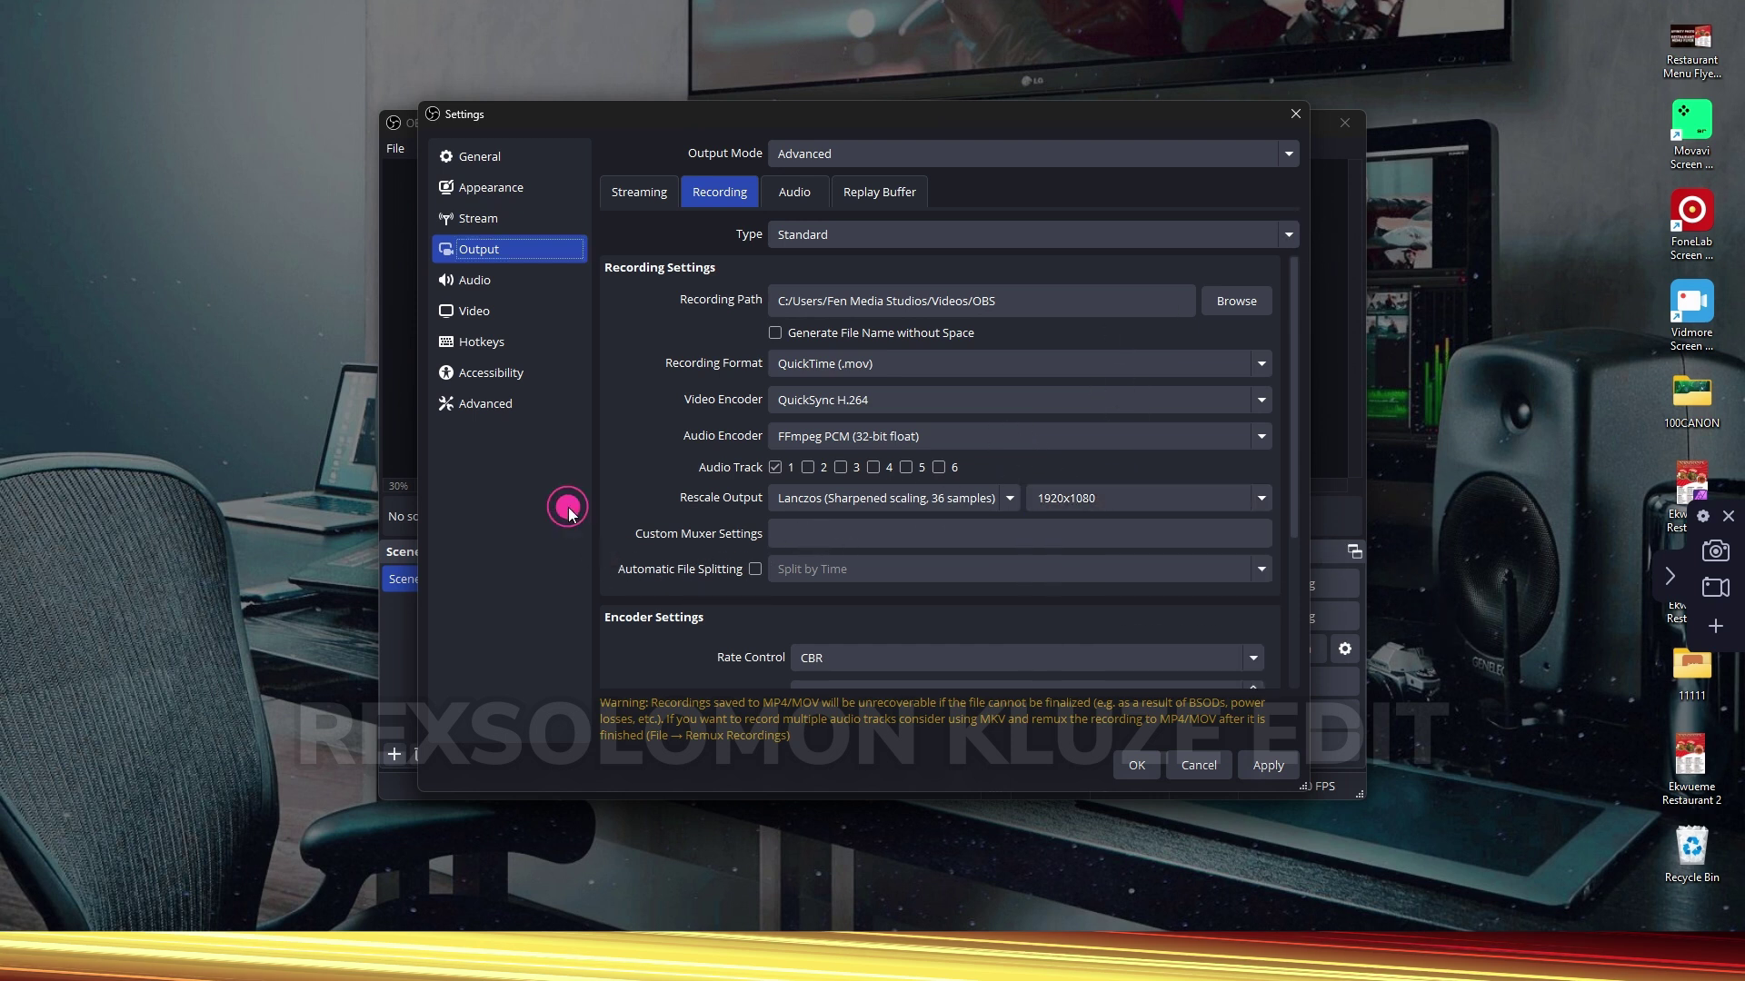
{"action": "left_click", "coordinate": [872, 526]}
{"action": "left_click", "coordinate": [564, 506]}
Review the encoder's bitrate and rate control options, keeping CBR, and choose TU1: Slowest (Best Quality) as target usage
{"action": "scroll", "coordinate": [804, 607], "scroll_direction": "down", "scroll_amount": 1}
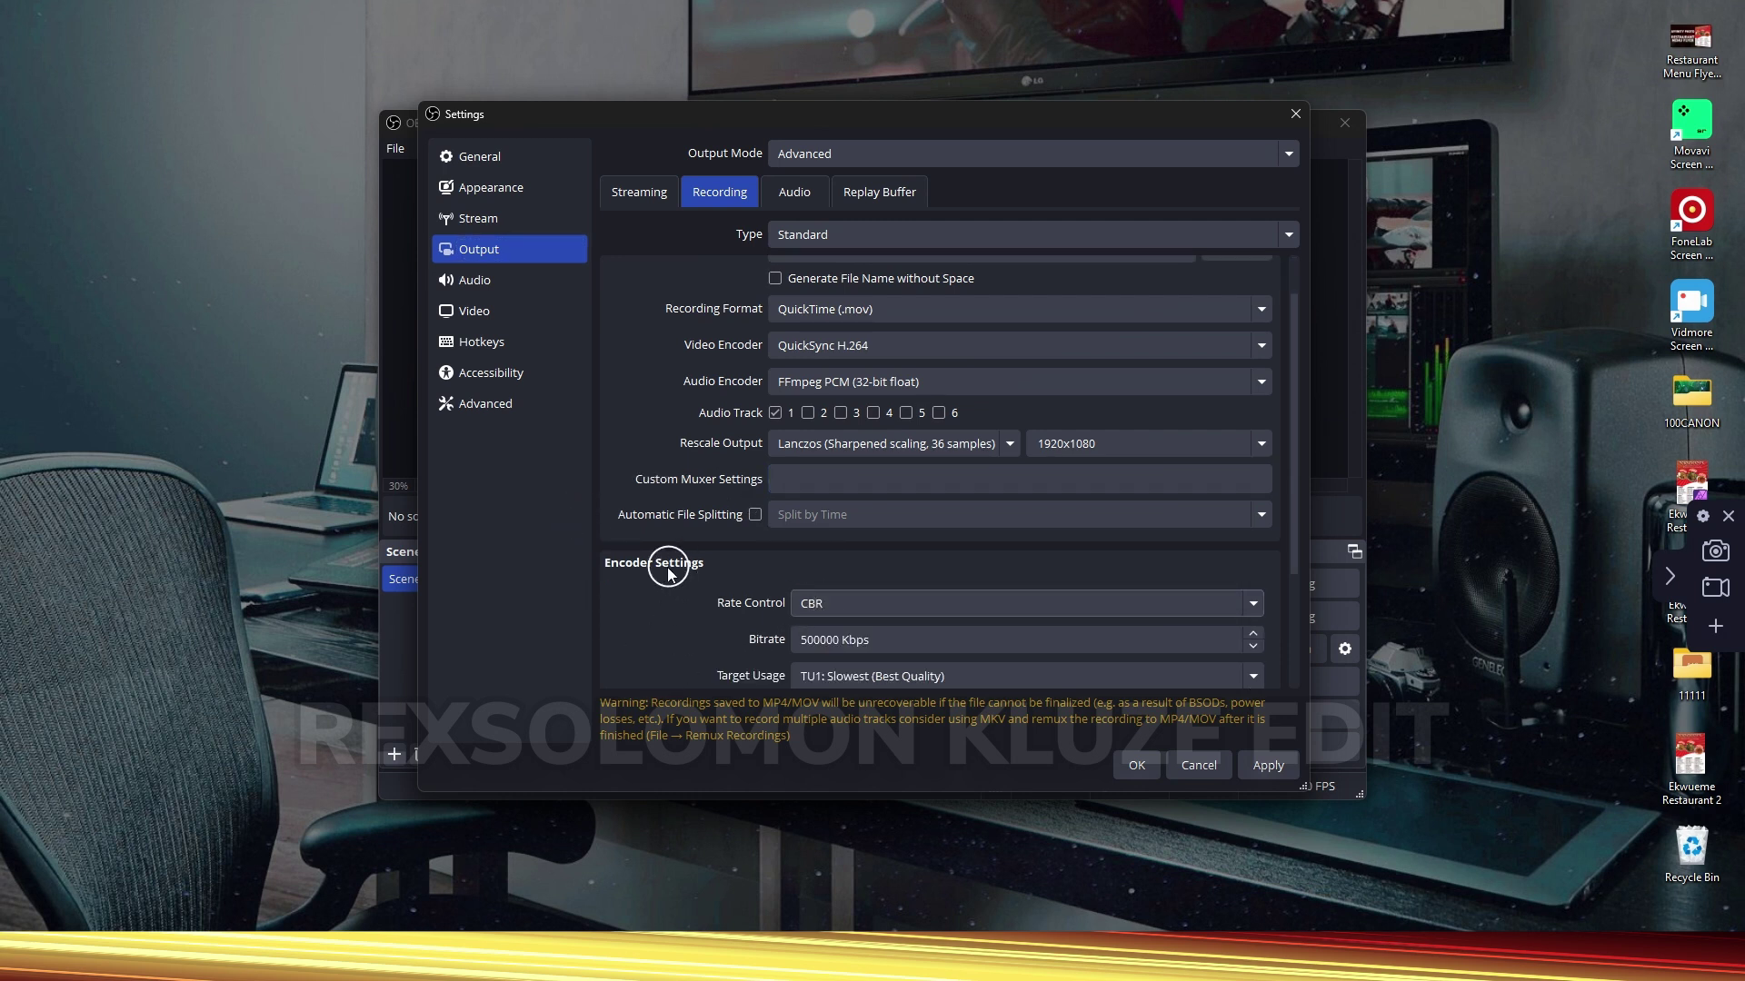
{"action": "left_click", "coordinate": [814, 642]}
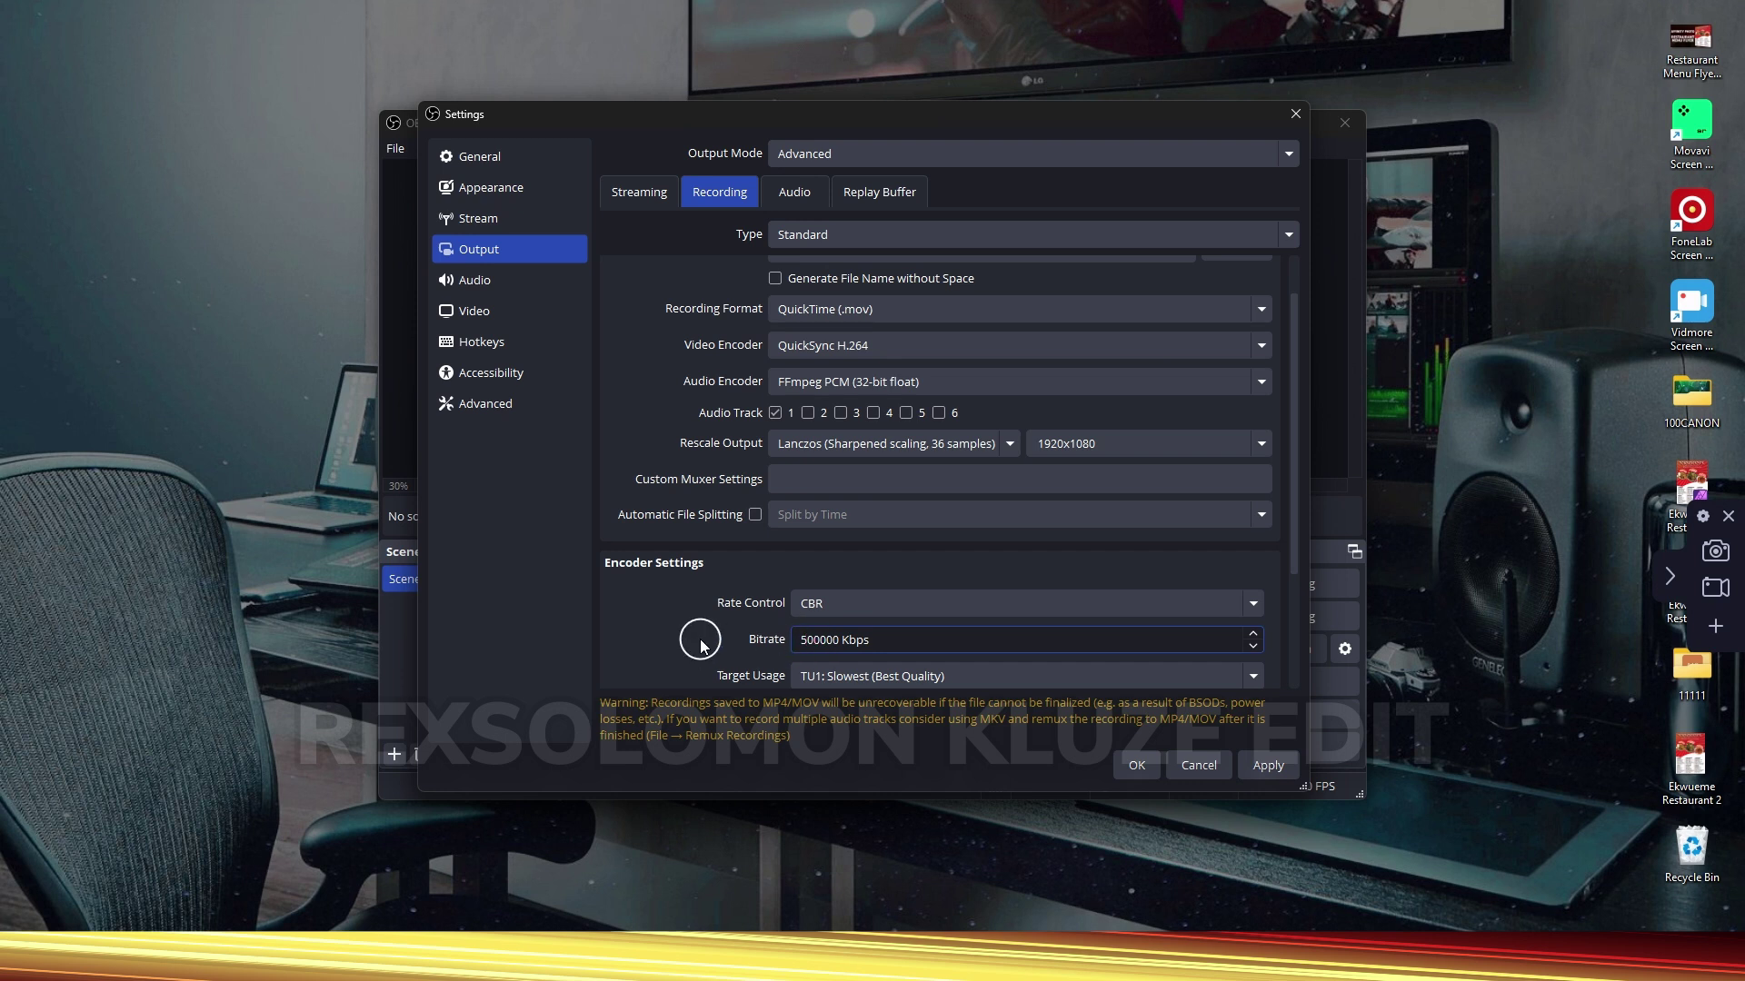
{"action": "left_click", "coordinate": [832, 603]}
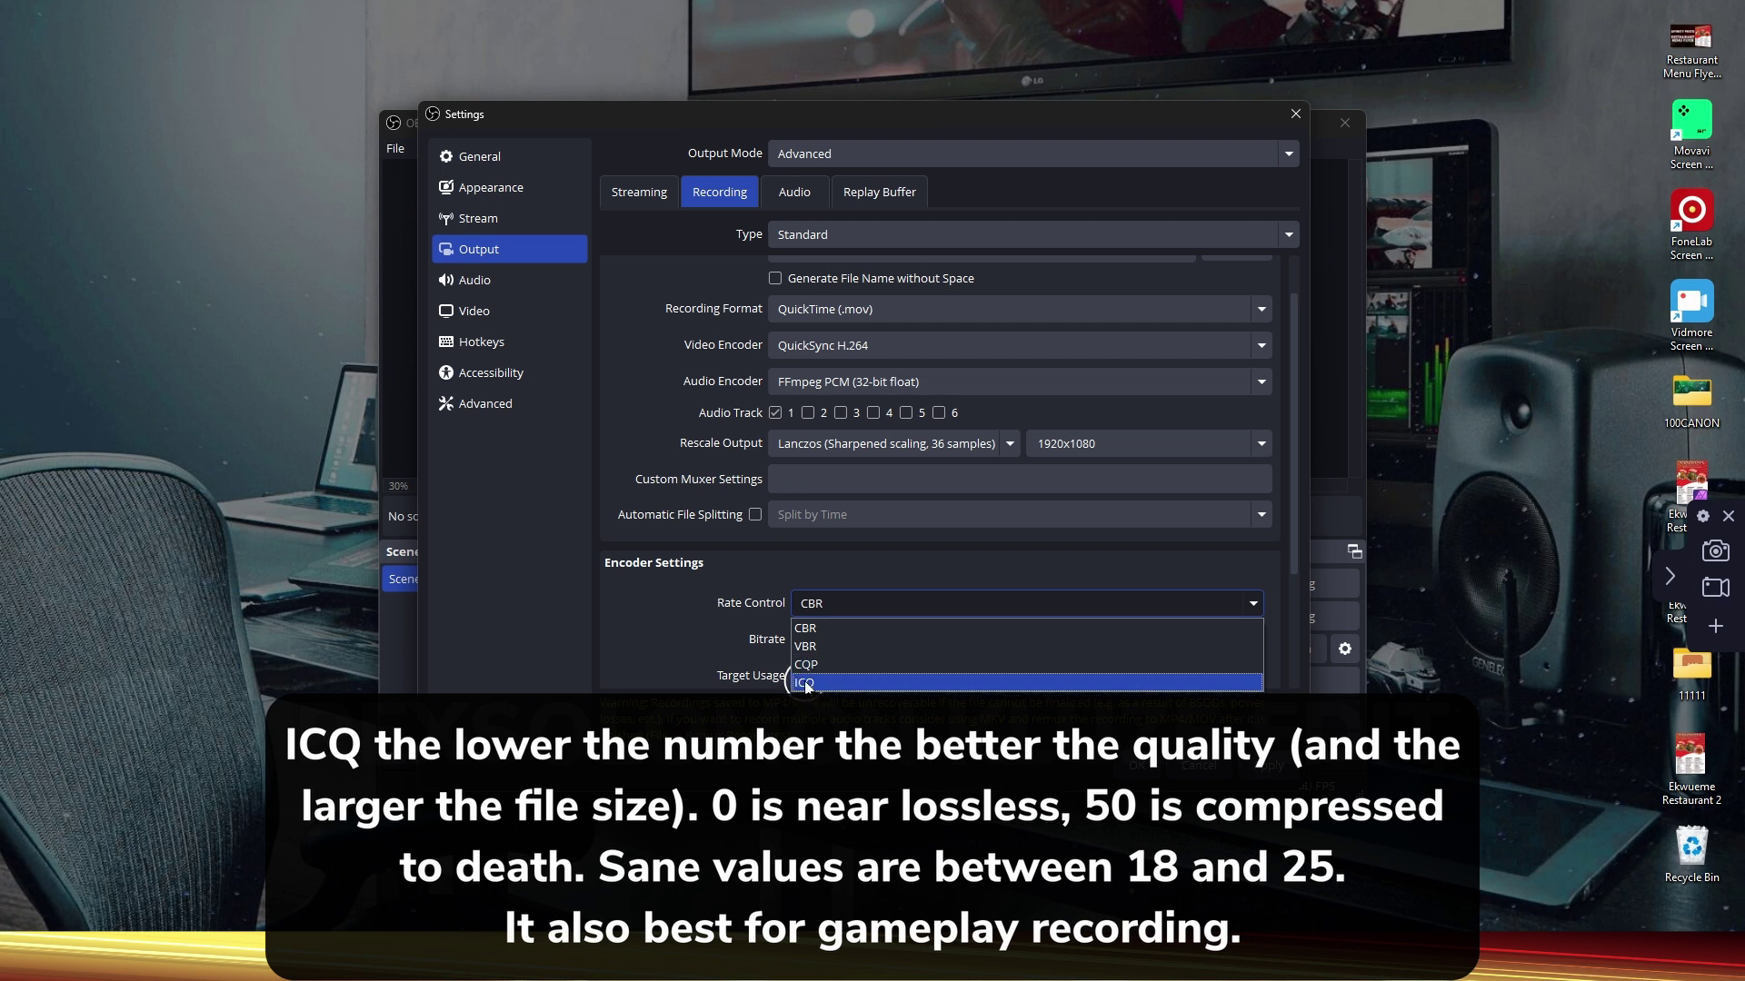
{"action": "left_click", "coordinate": [768, 680]}
{"action": "left_click", "coordinate": [894, 676]}
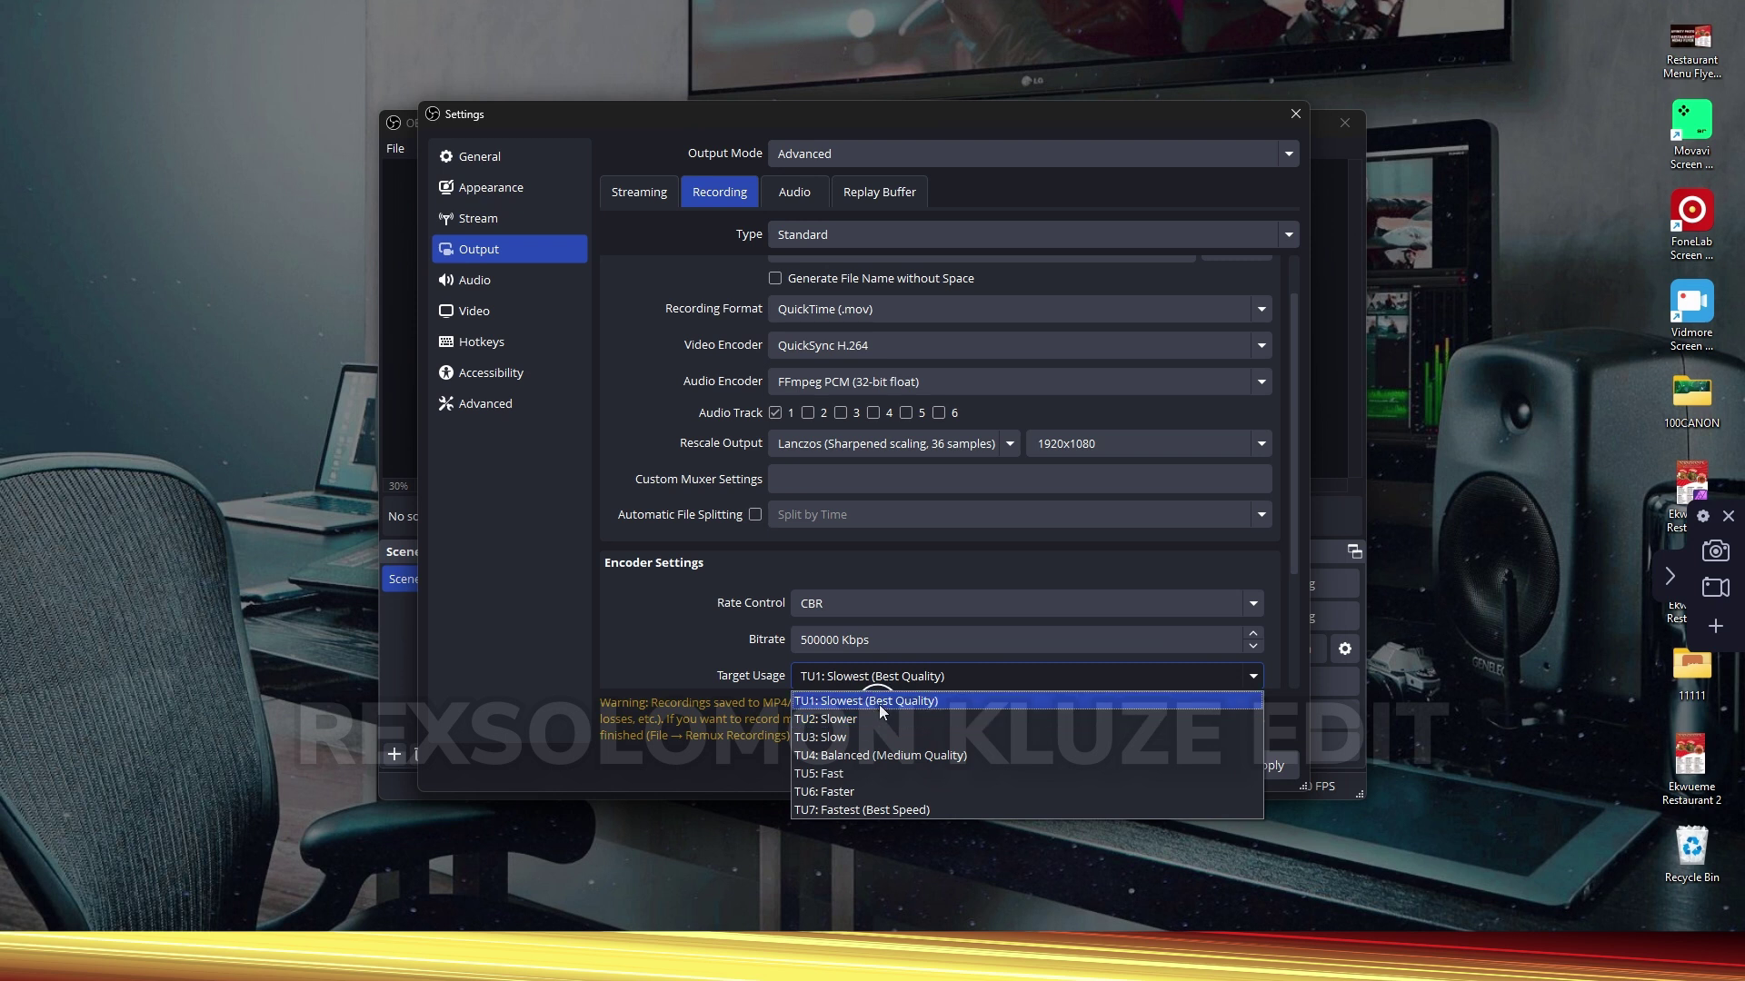
{"action": "left_click", "coordinate": [874, 702]}
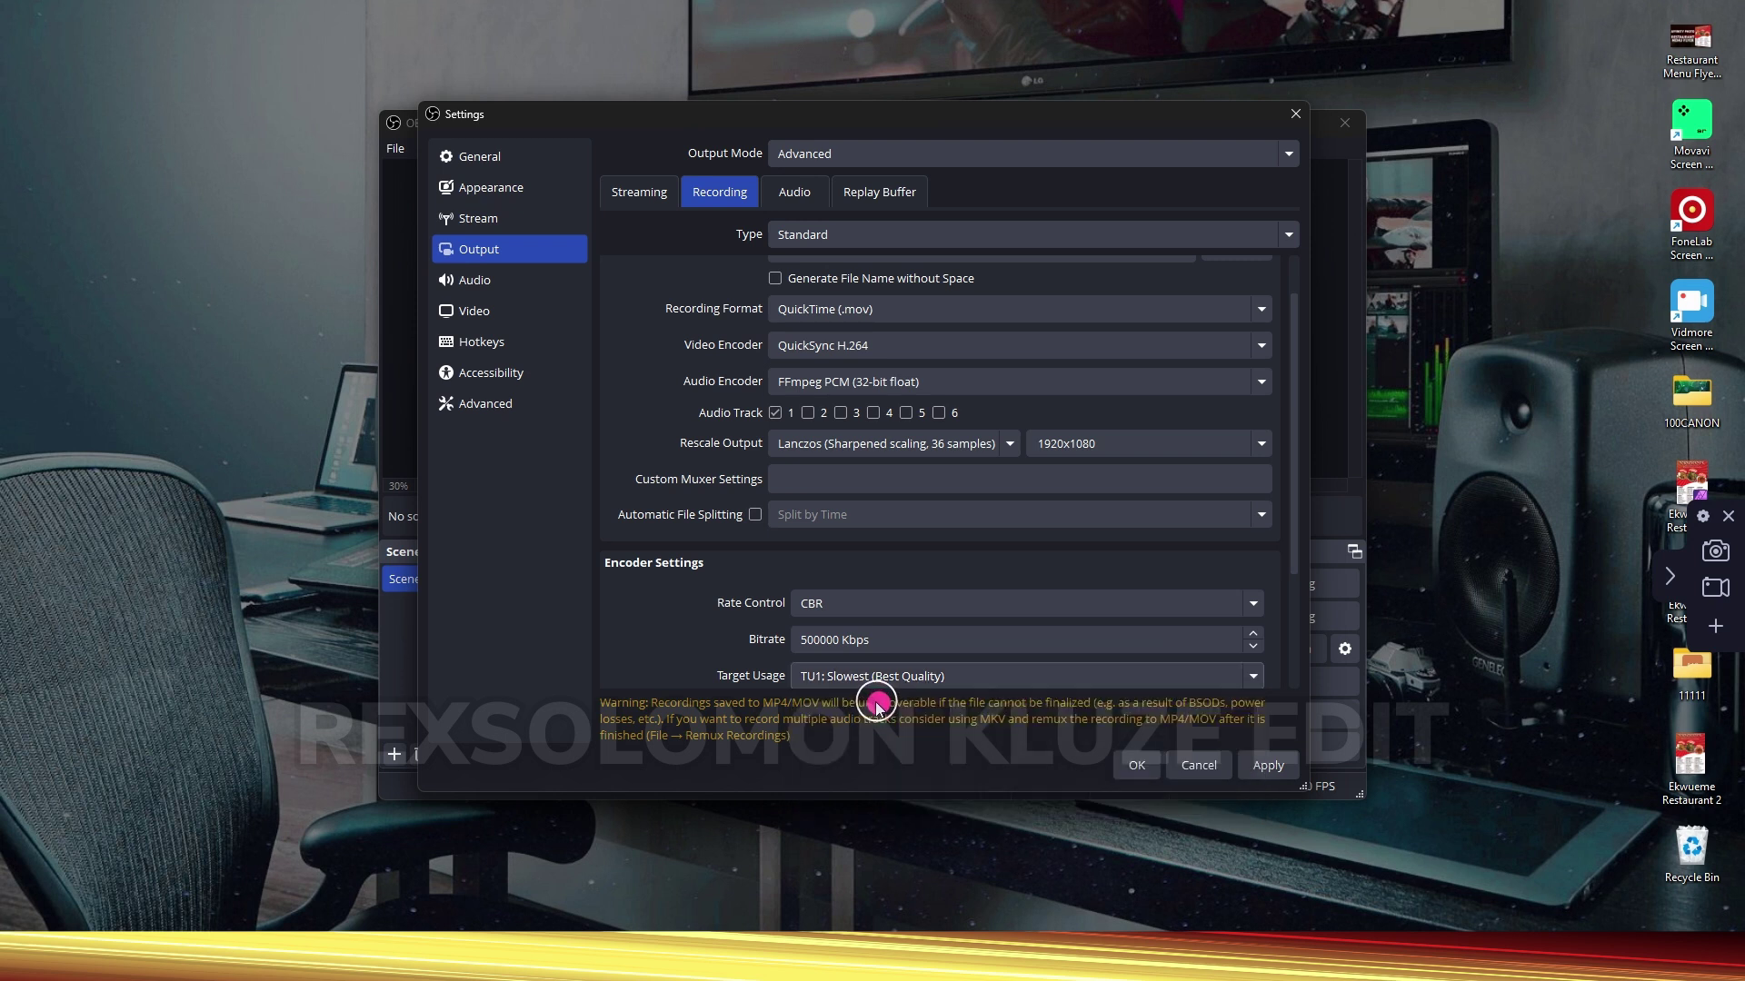
Set the output audio bitrate of Track 1 to 320 and look over the replay buffer options
{"action": "left_click", "coordinate": [791, 194]}
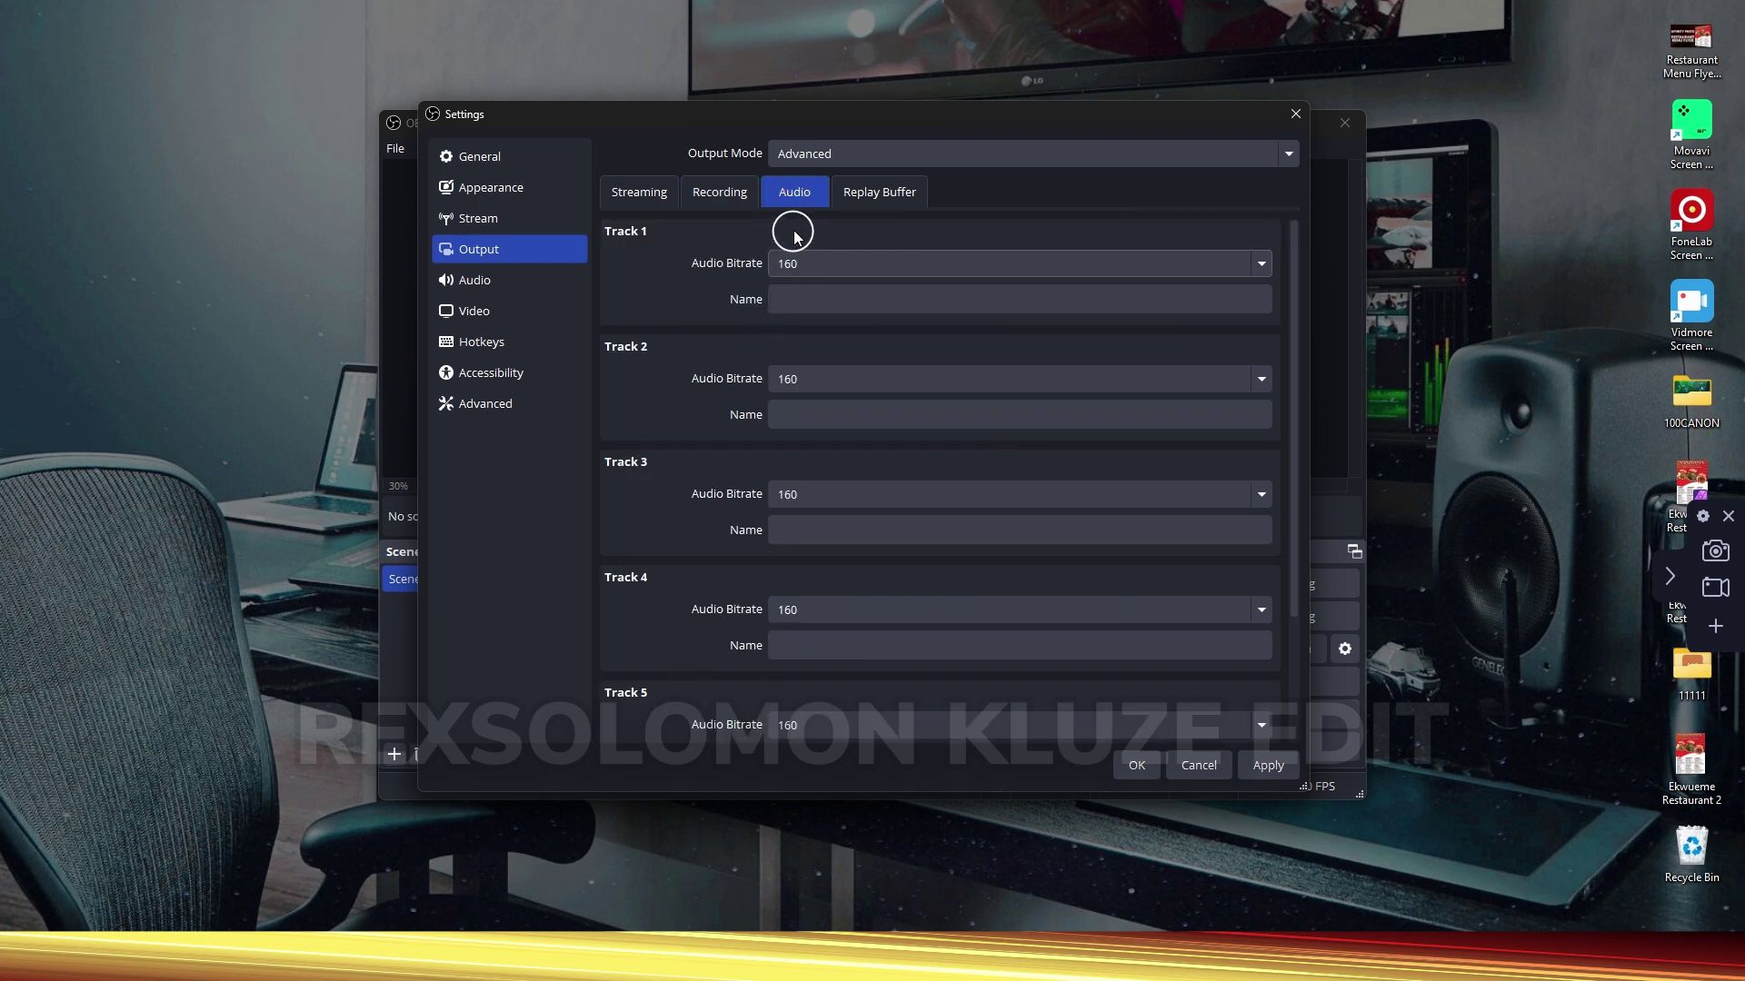
{"action": "left_click", "coordinate": [811, 265]}
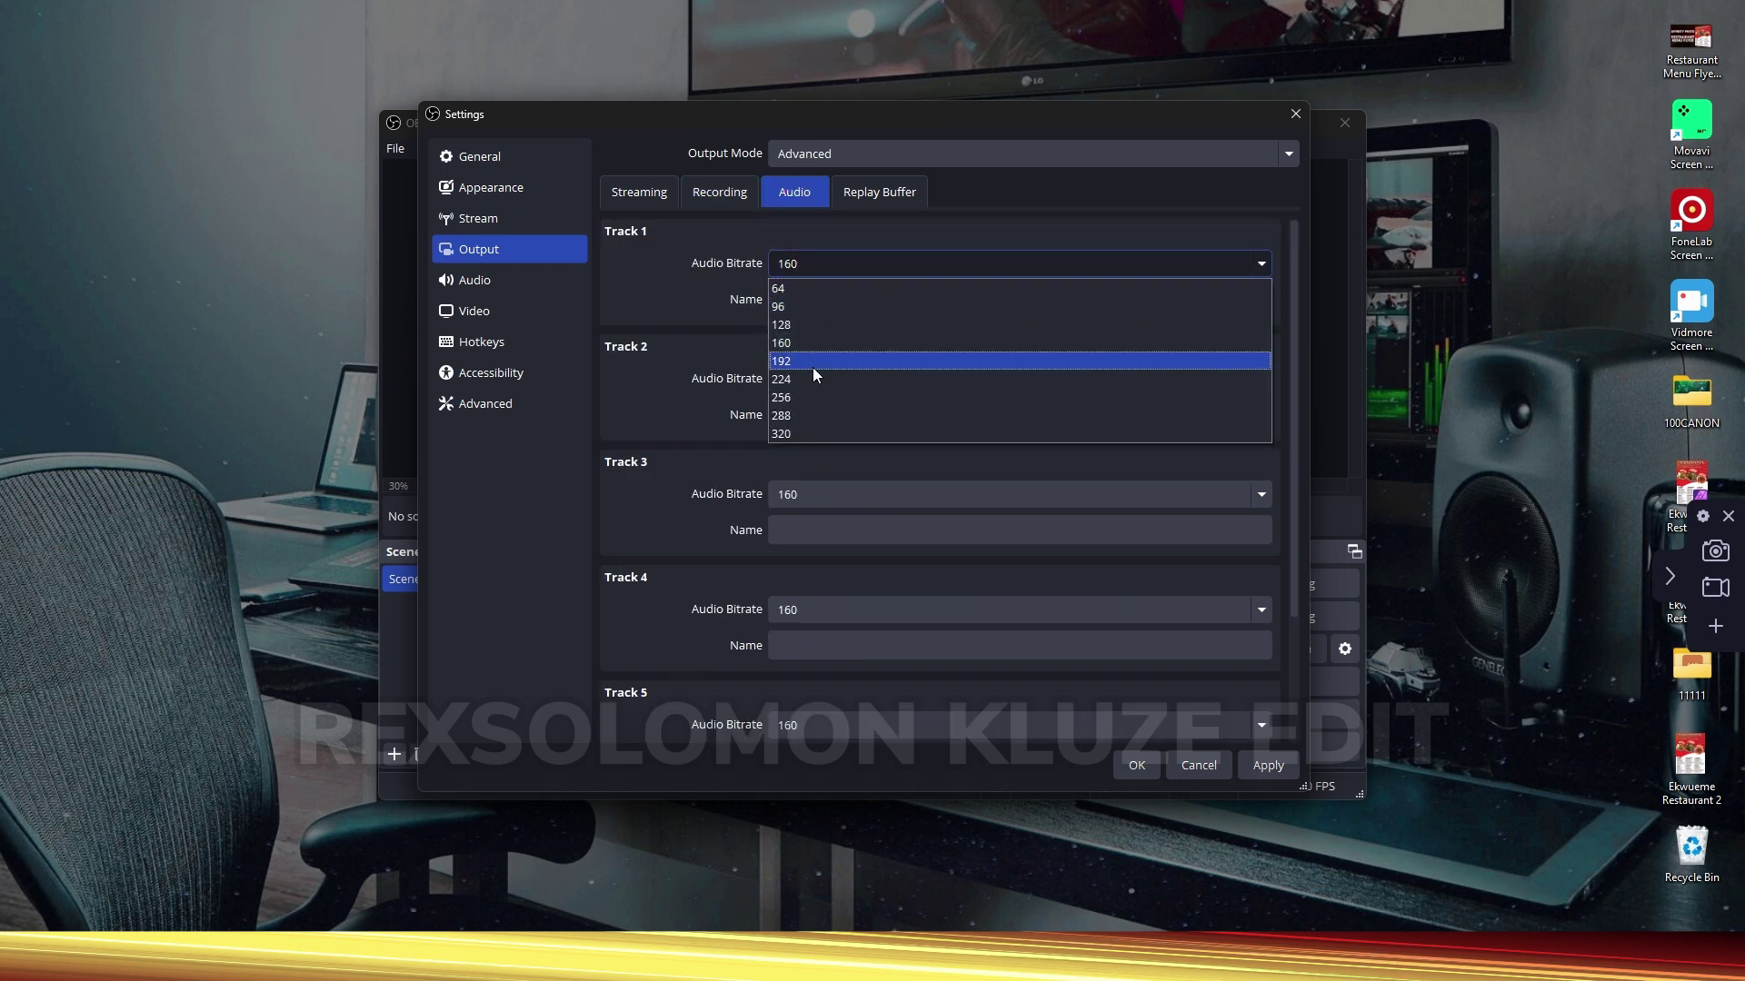
{"action": "left_click", "coordinate": [812, 433]}
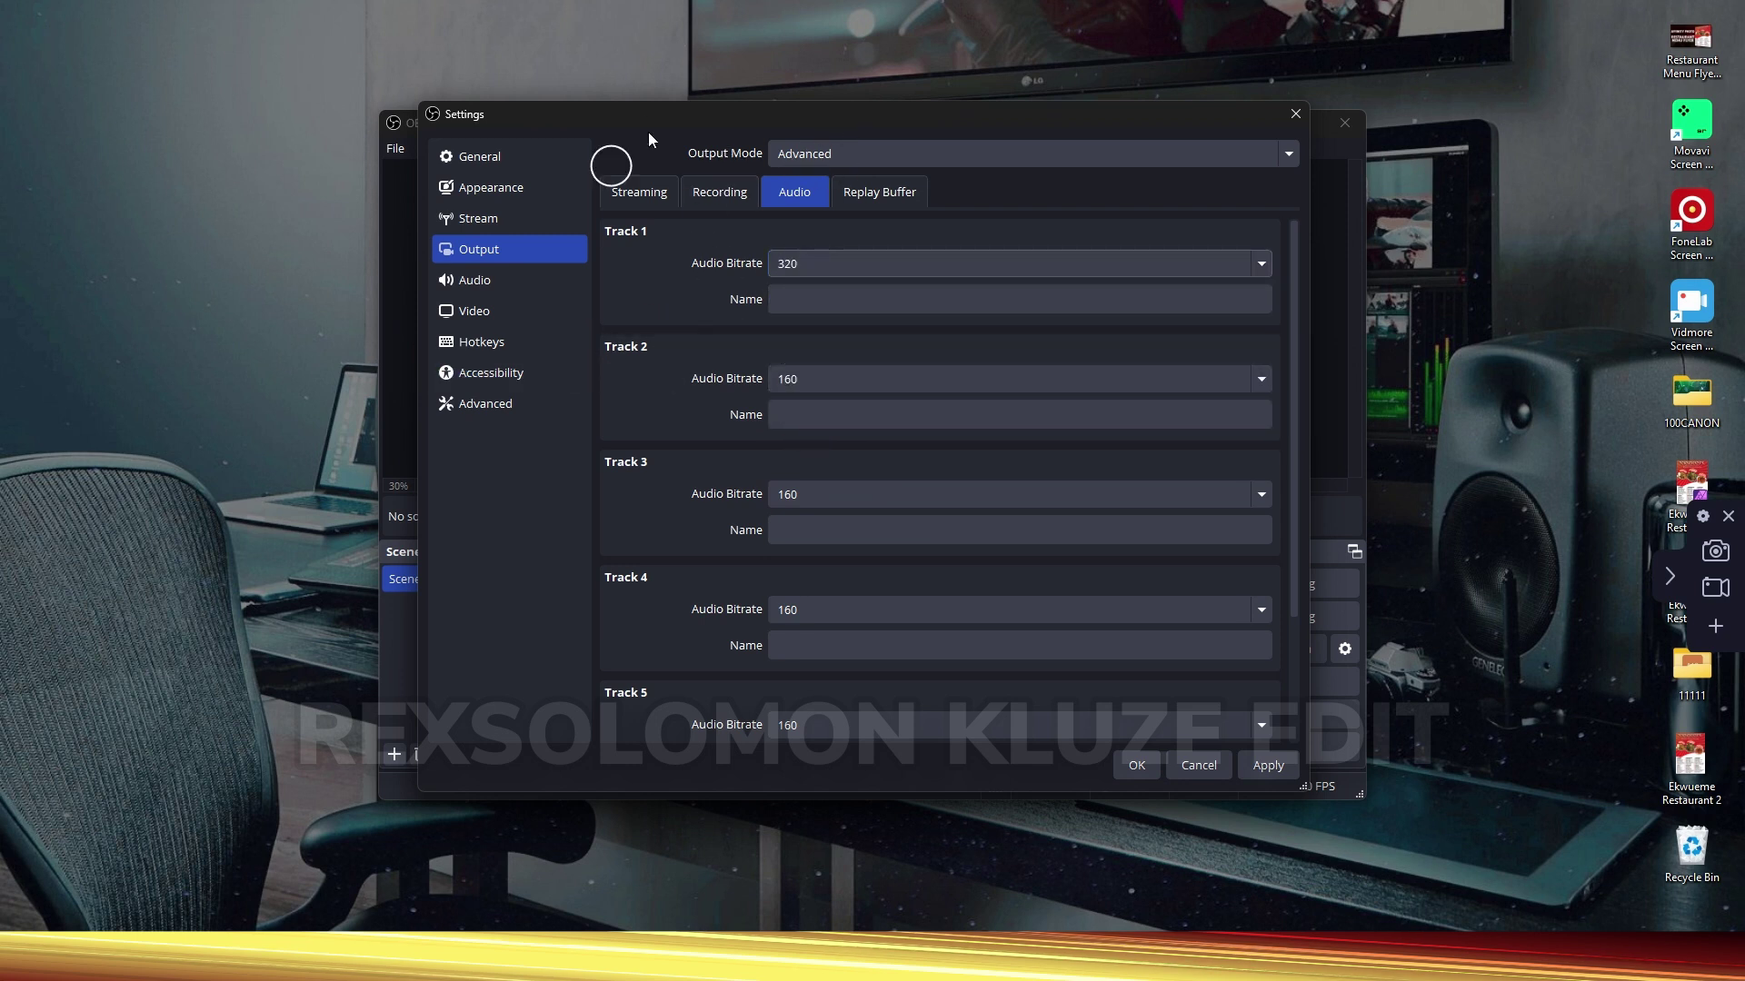
{"action": "scroll", "coordinate": [869, 691], "scroll_direction": "down", "scroll_amount": 1}
{"action": "scroll", "coordinate": [872, 708], "scroll_direction": "down", "scroll_amount": 1}
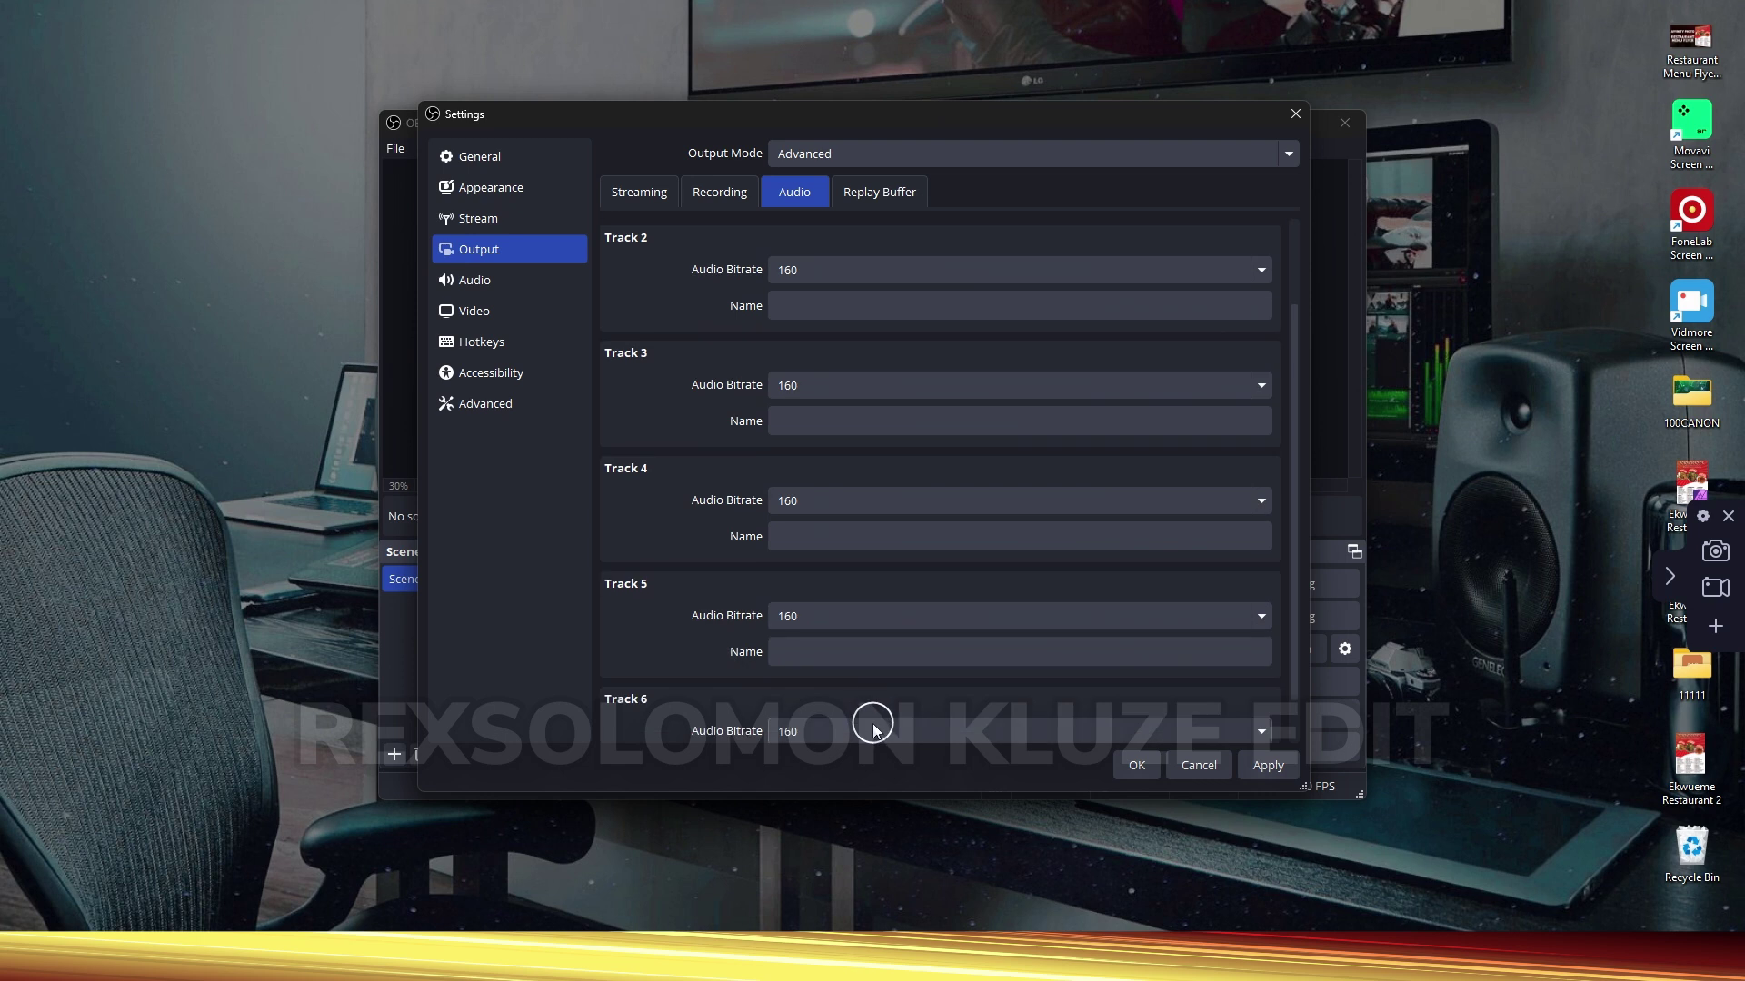
{"action": "scroll", "coordinate": [909, 581], "scroll_direction": "up", "scroll_amount": 1}
{"action": "scroll", "coordinate": [854, 545], "scroll_direction": "up", "scroll_amount": 1}
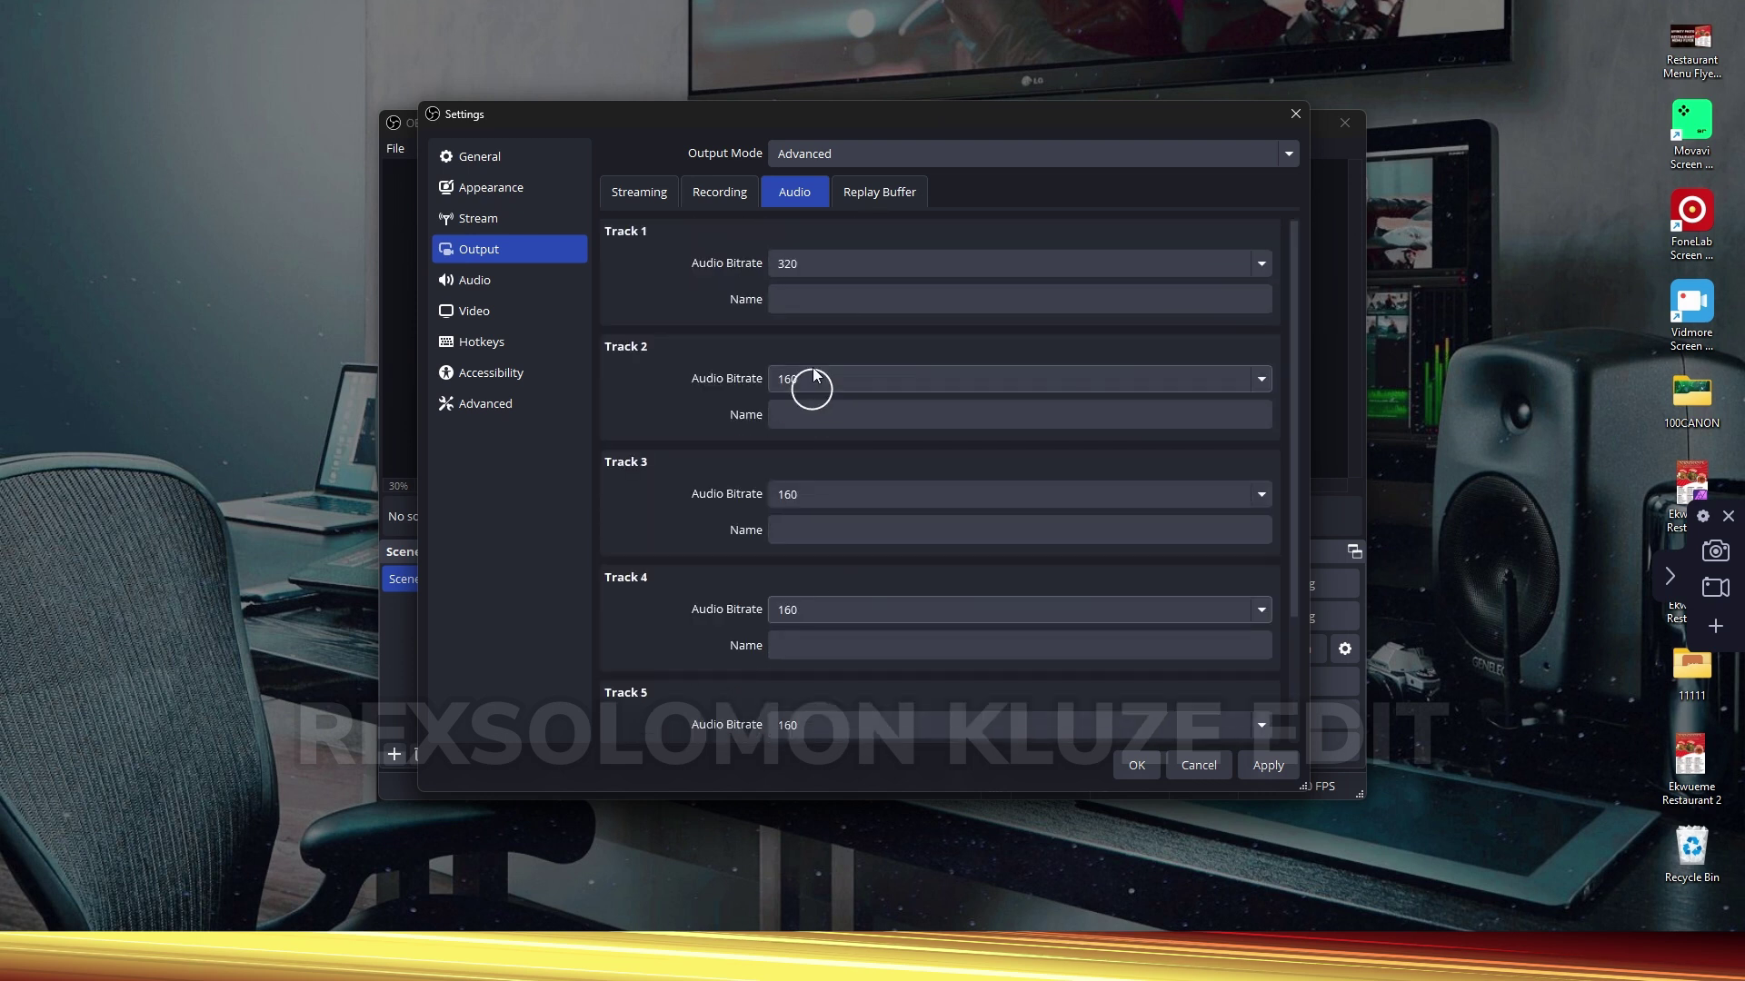
{"action": "left_click", "coordinate": [868, 207]}
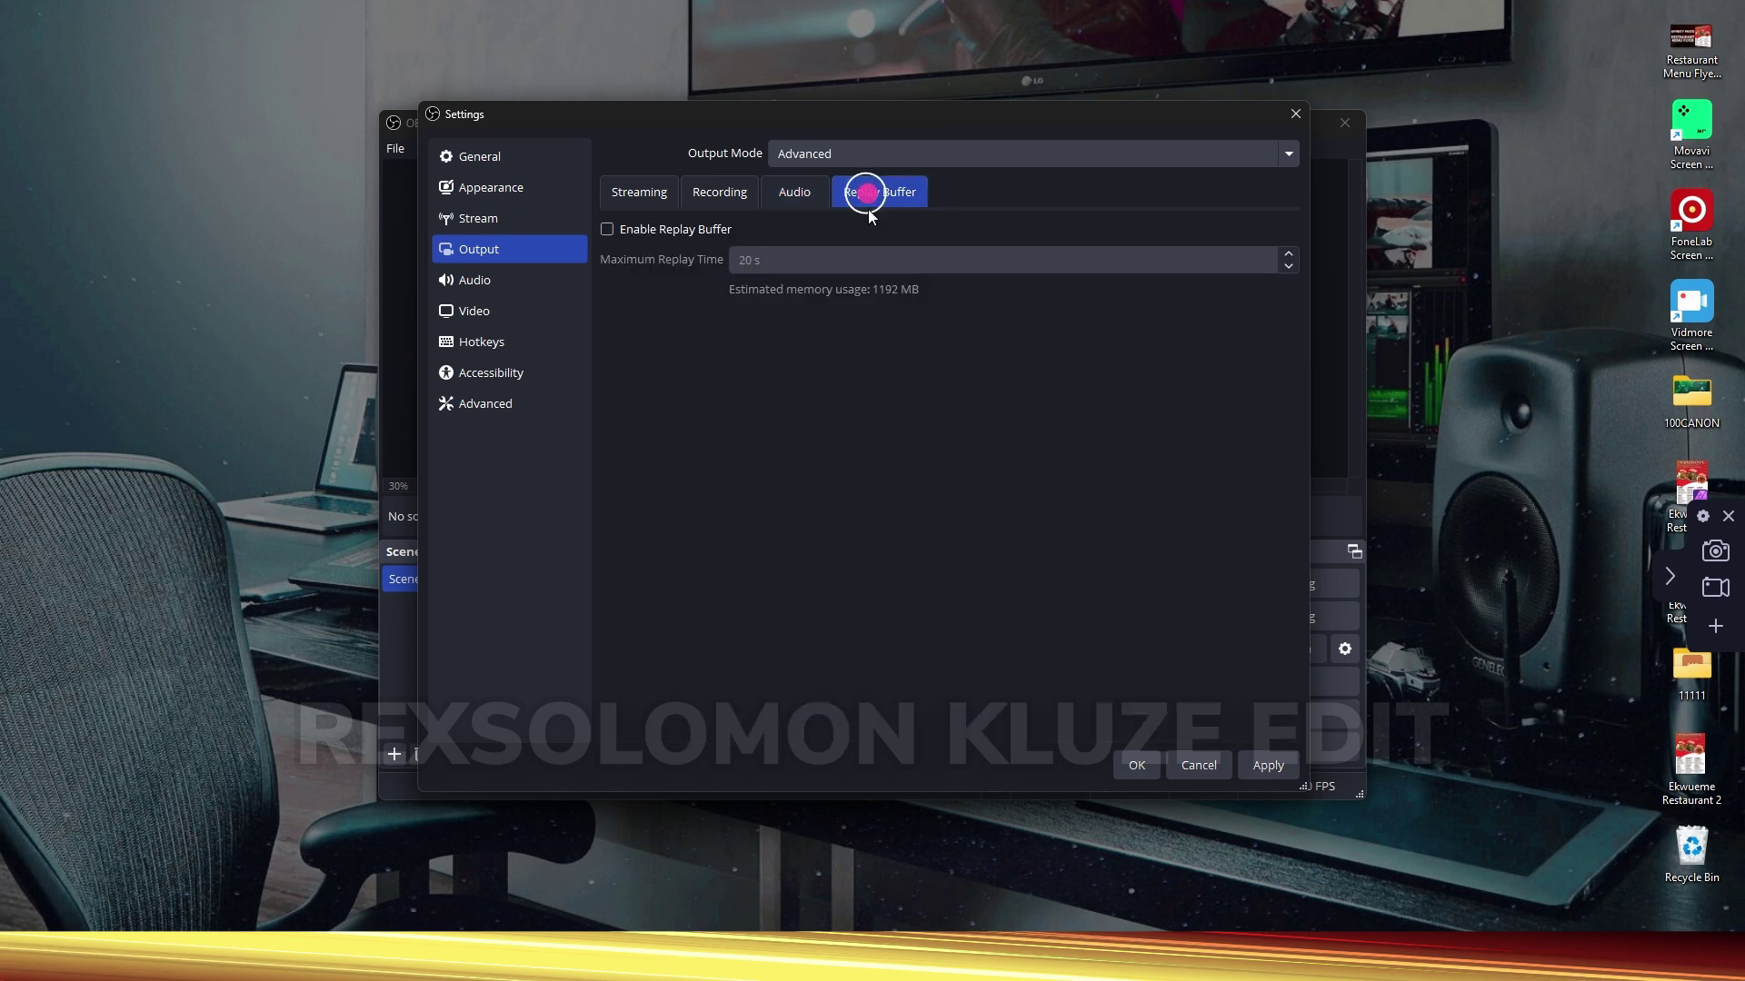
{"action": "left_click", "coordinate": [709, 189]}
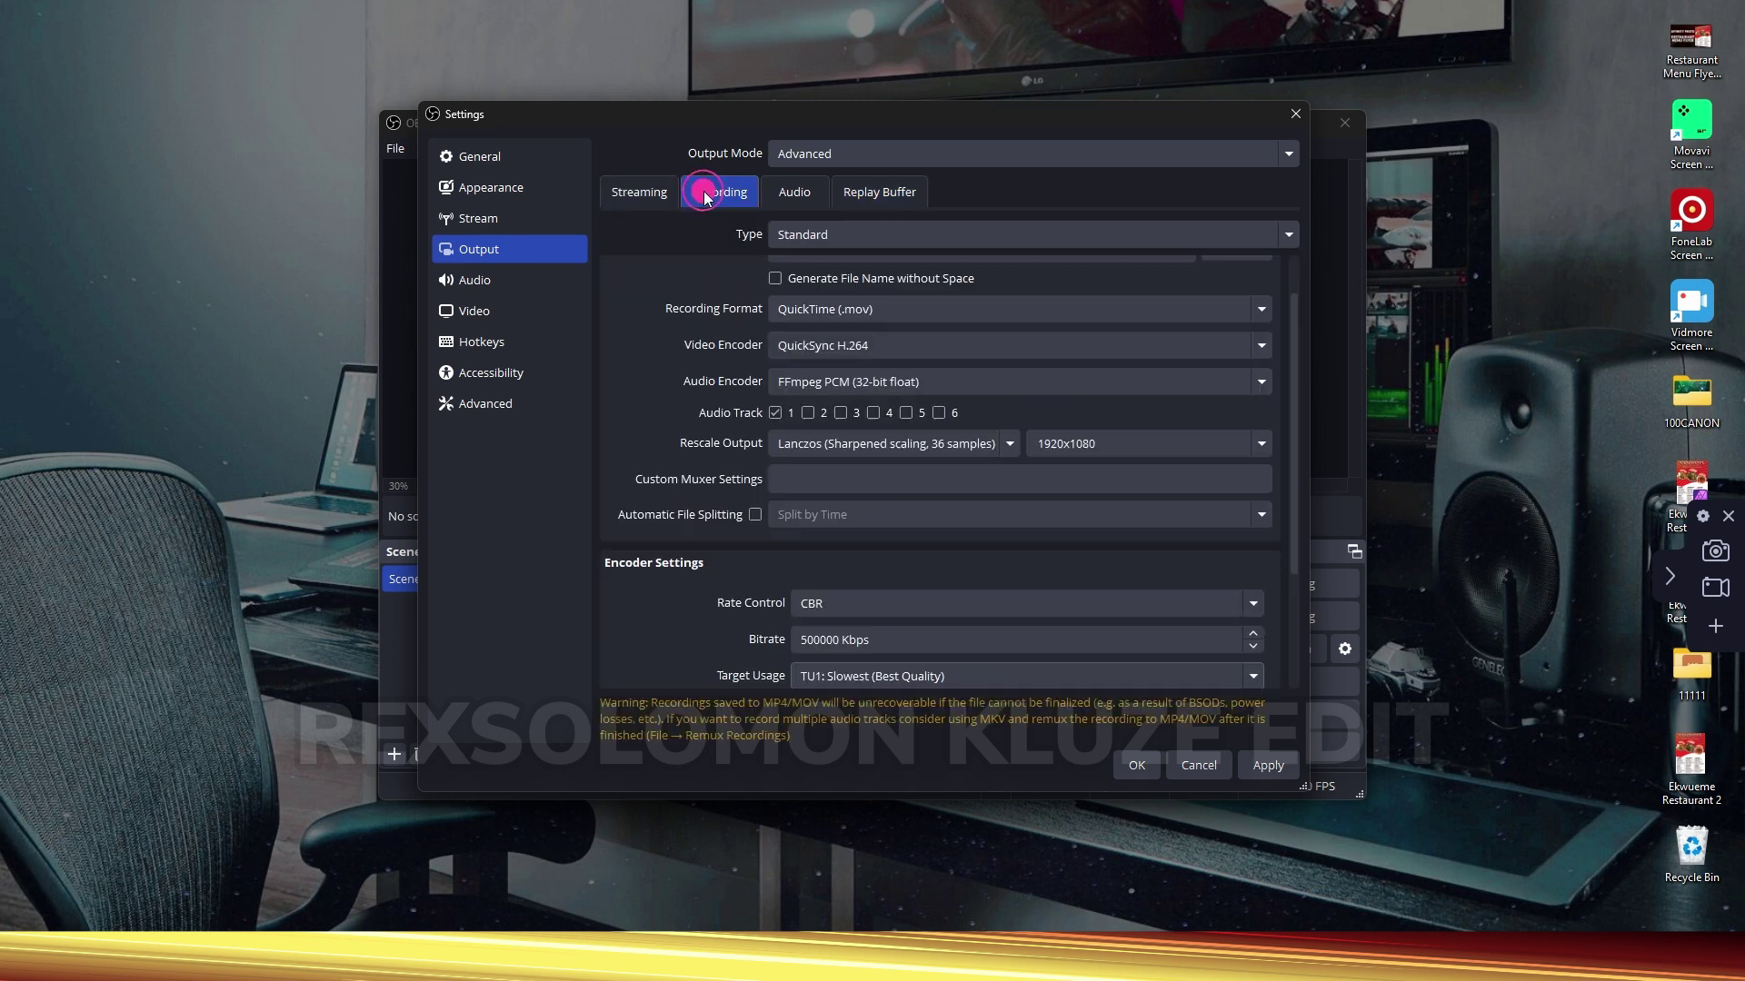
Show the general audio settings and check the sample rate, channels and desktop audio device choices, keeping Default
{"action": "left_click", "coordinate": [474, 282]}
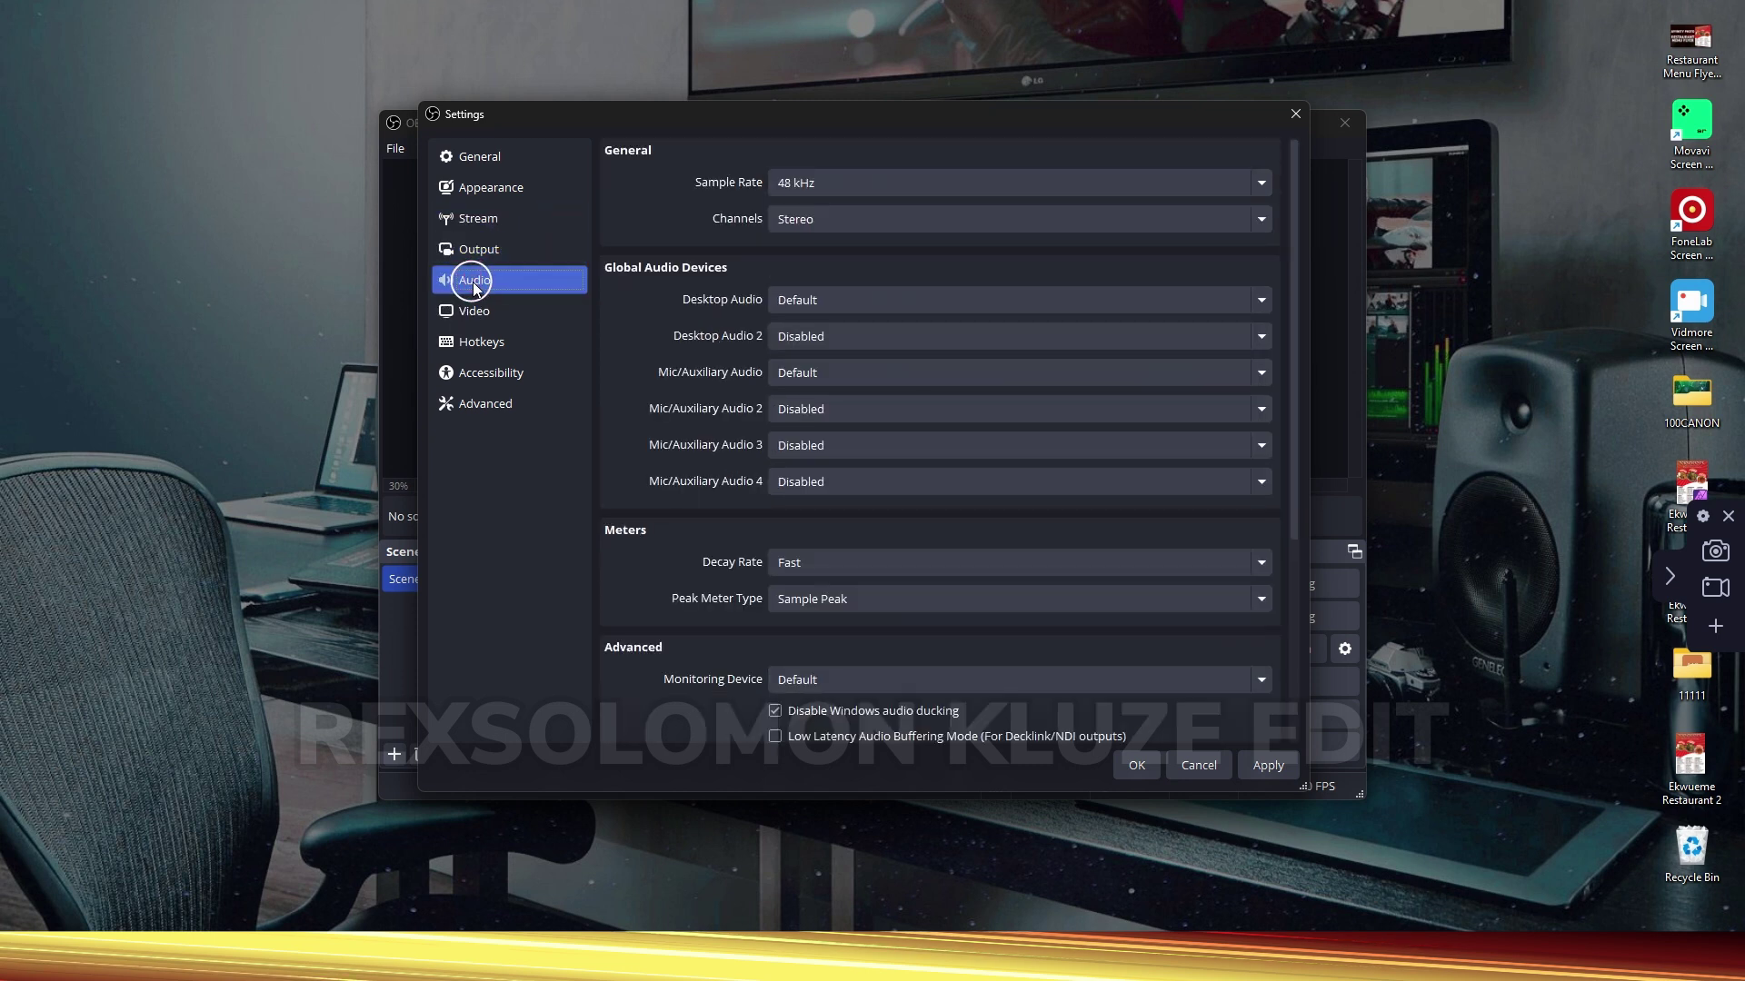
{"action": "left_click", "coordinate": [800, 180]}
{"action": "left_click", "coordinate": [795, 226]}
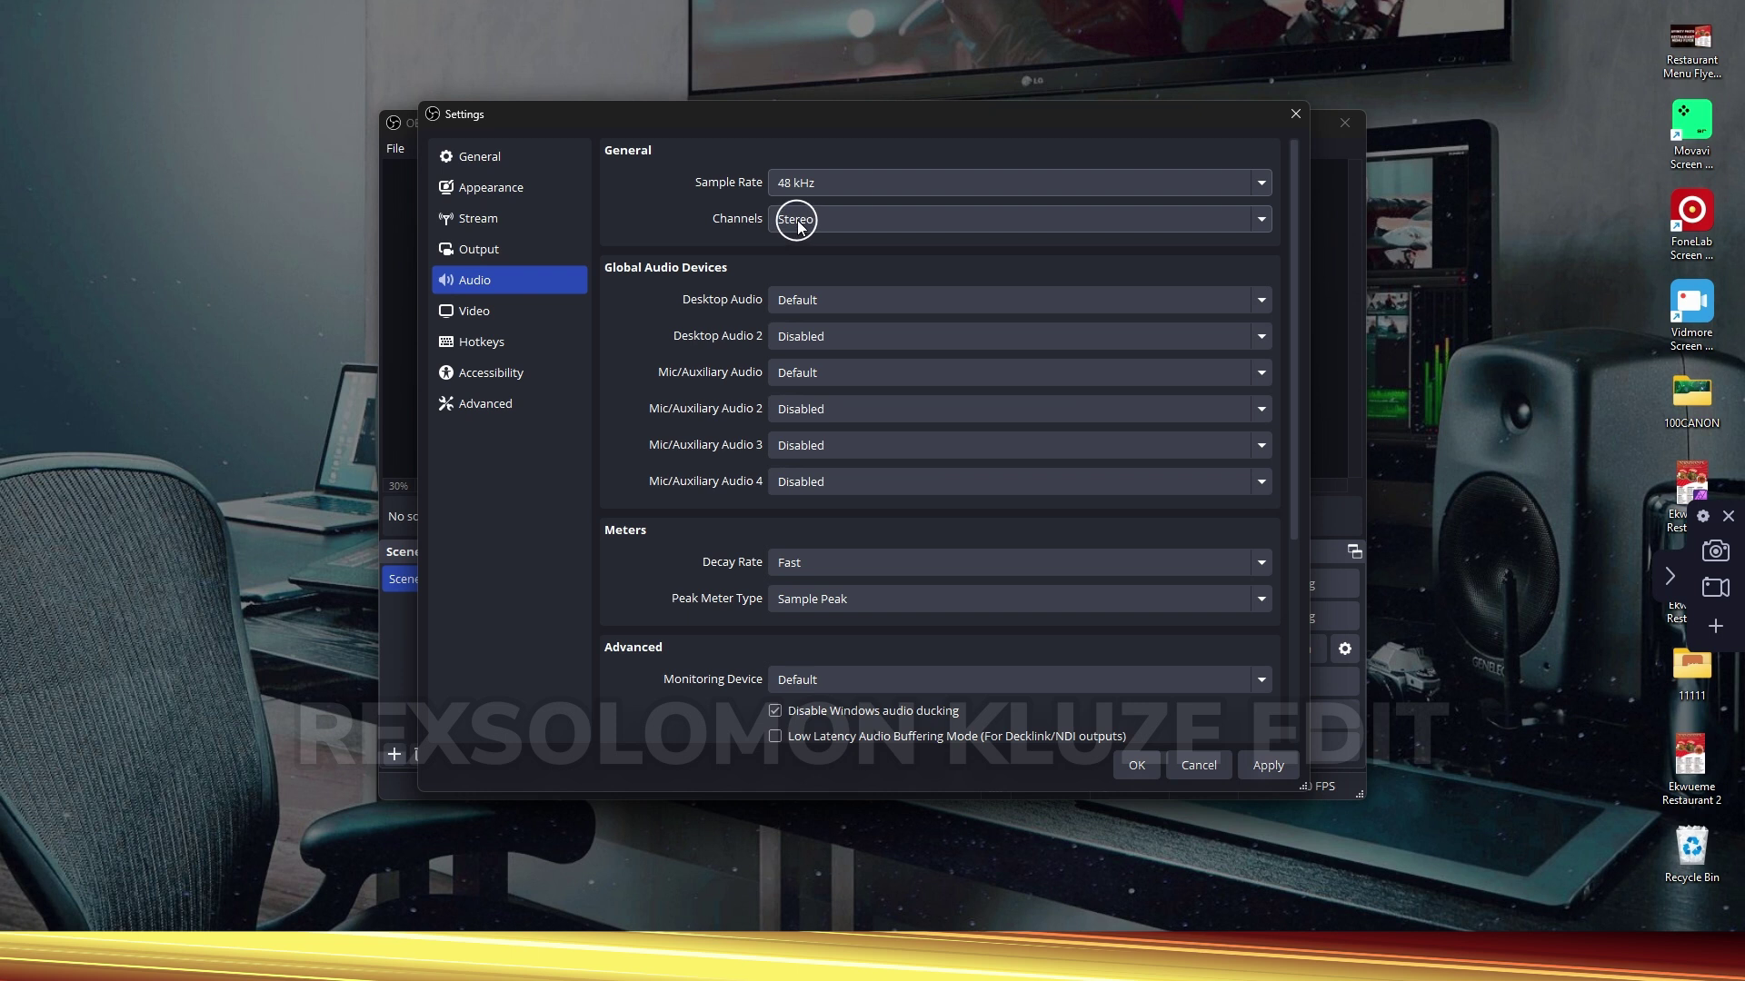
{"action": "left_click", "coordinate": [800, 305]}
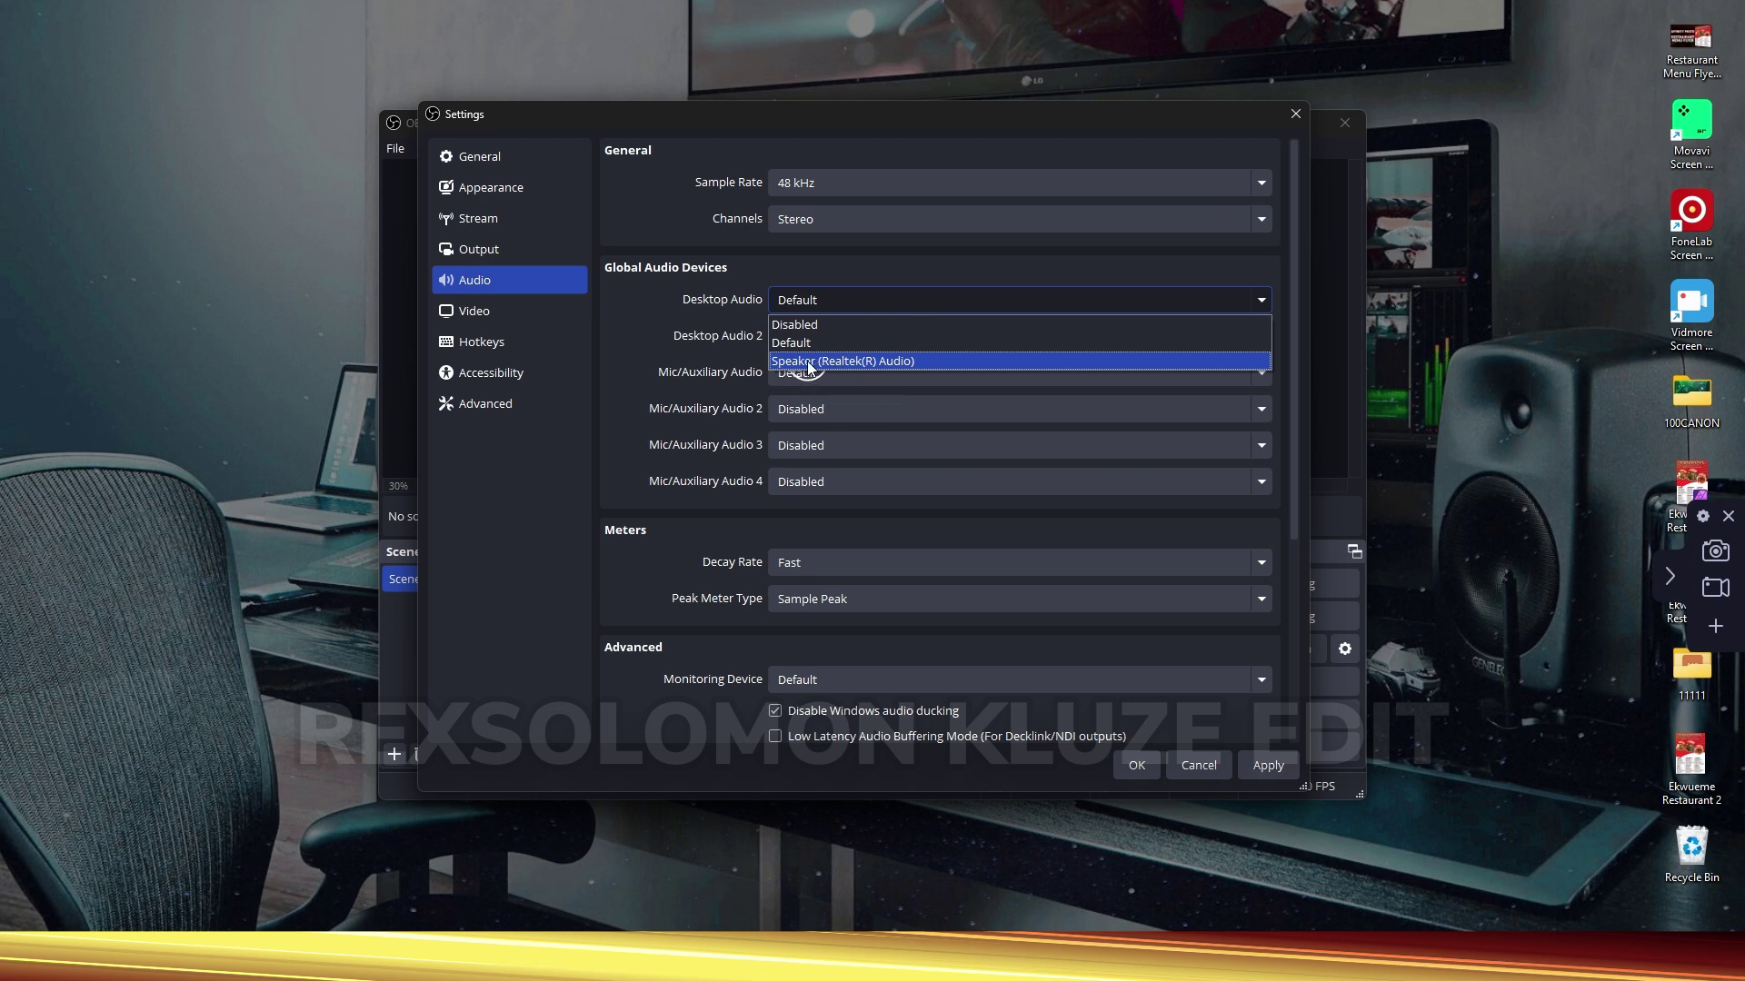
{"action": "left_click", "coordinate": [817, 296]}
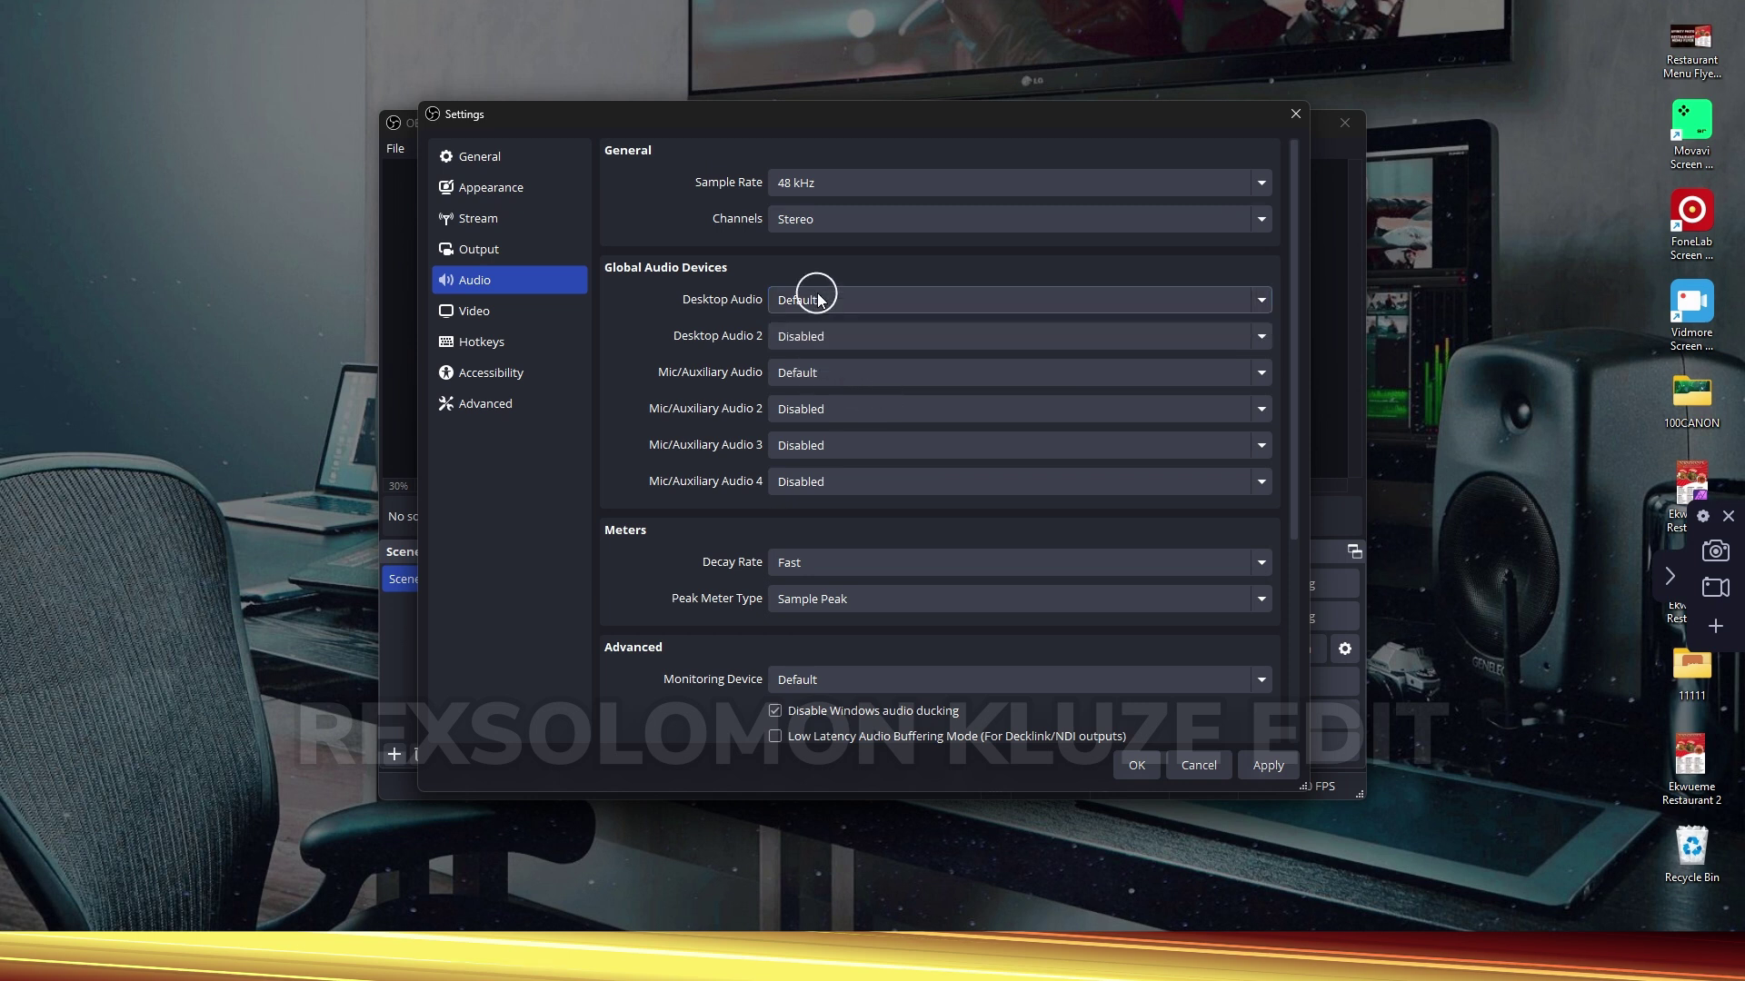
Check the available decay rates for the audio meters, keeping Fast
{"action": "left_click", "coordinate": [818, 563]}
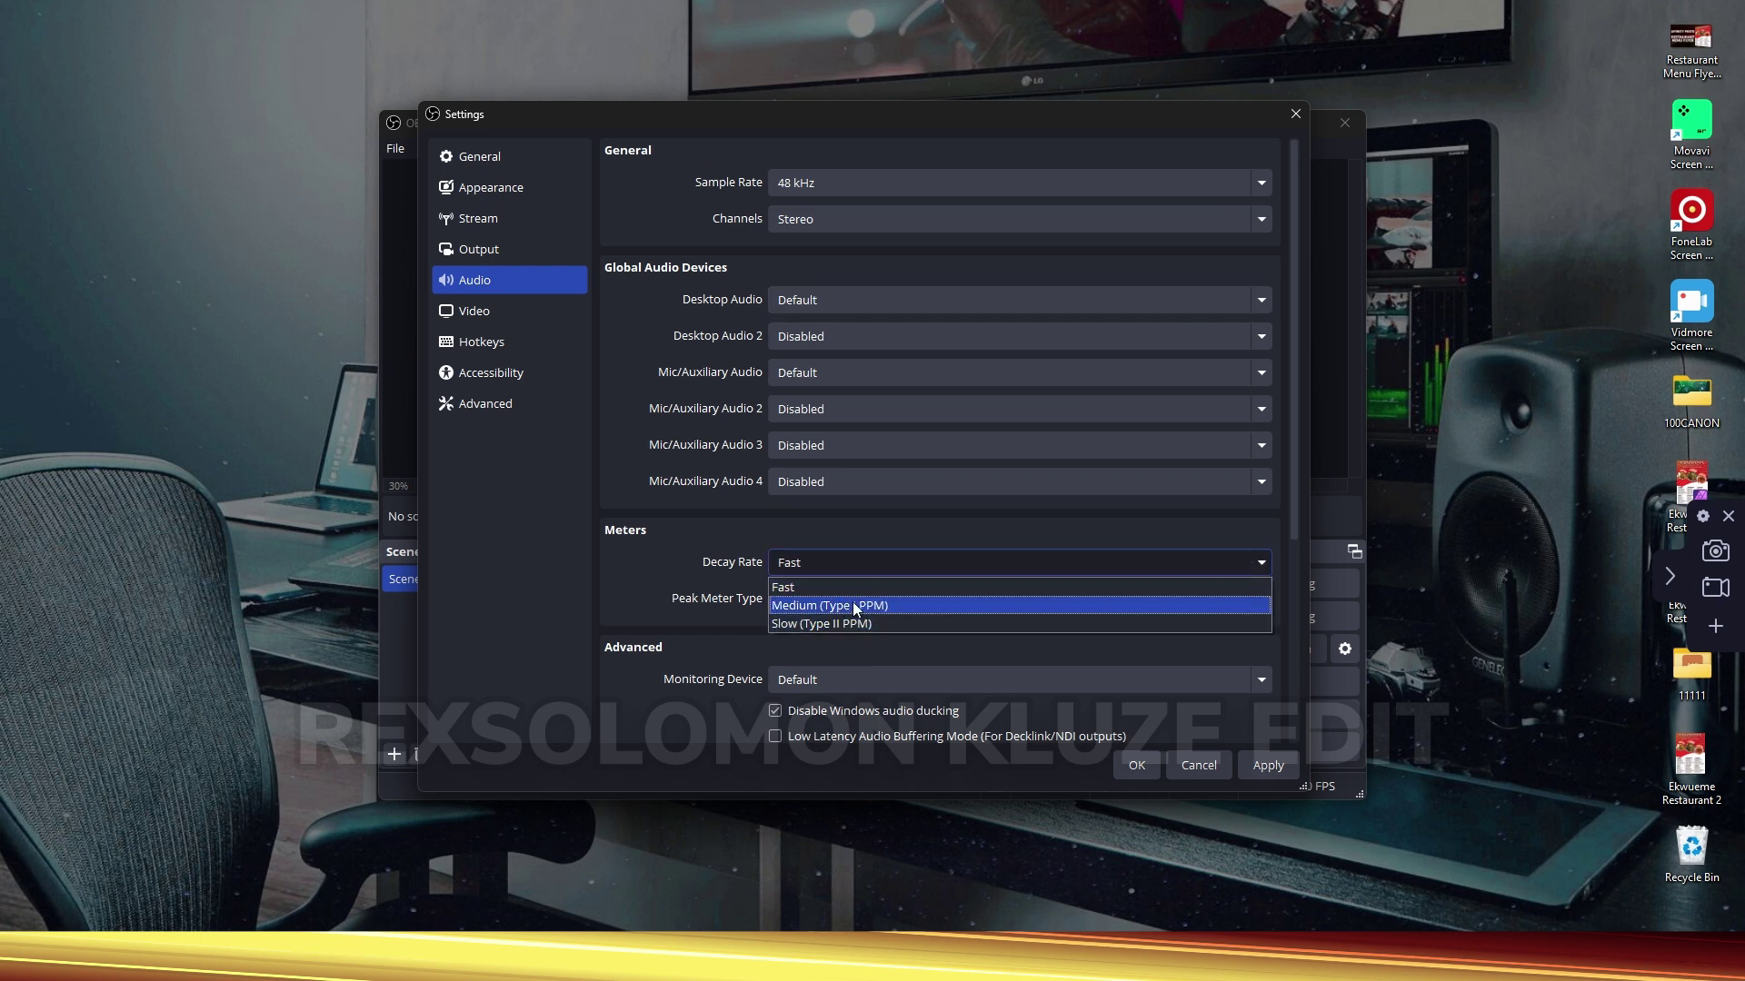
{"action": "left_click", "coordinate": [782, 623]}
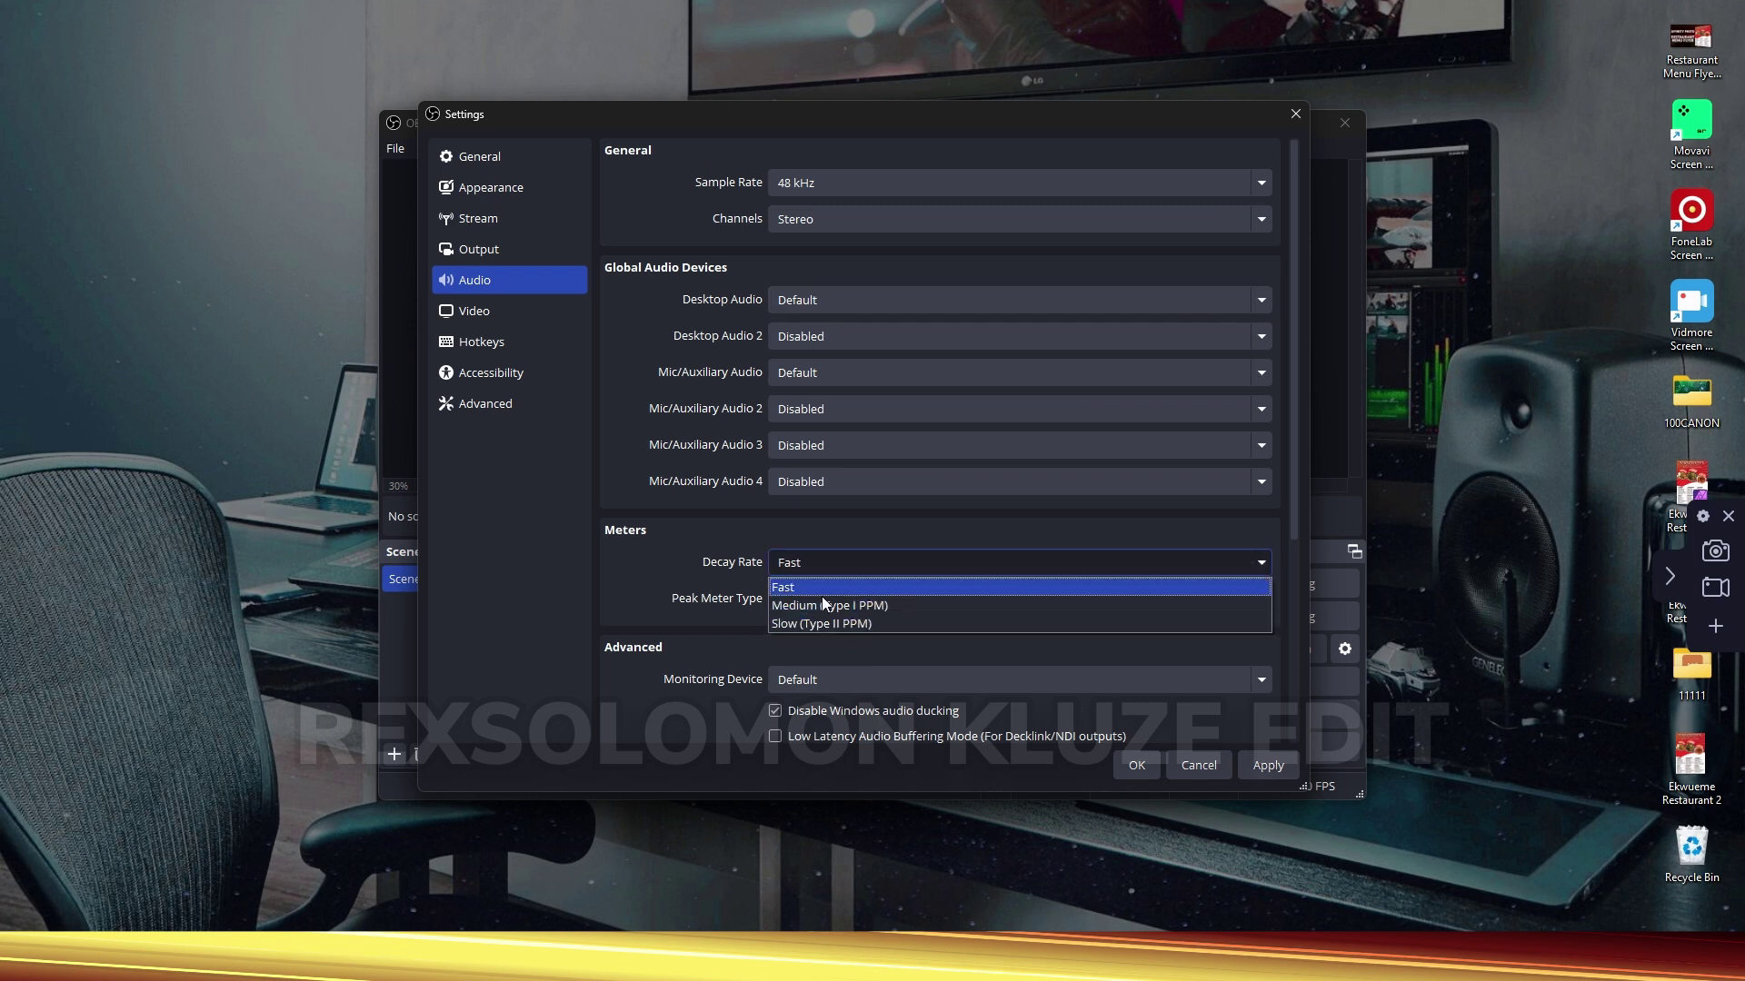
{"action": "left_click", "coordinate": [822, 627]}
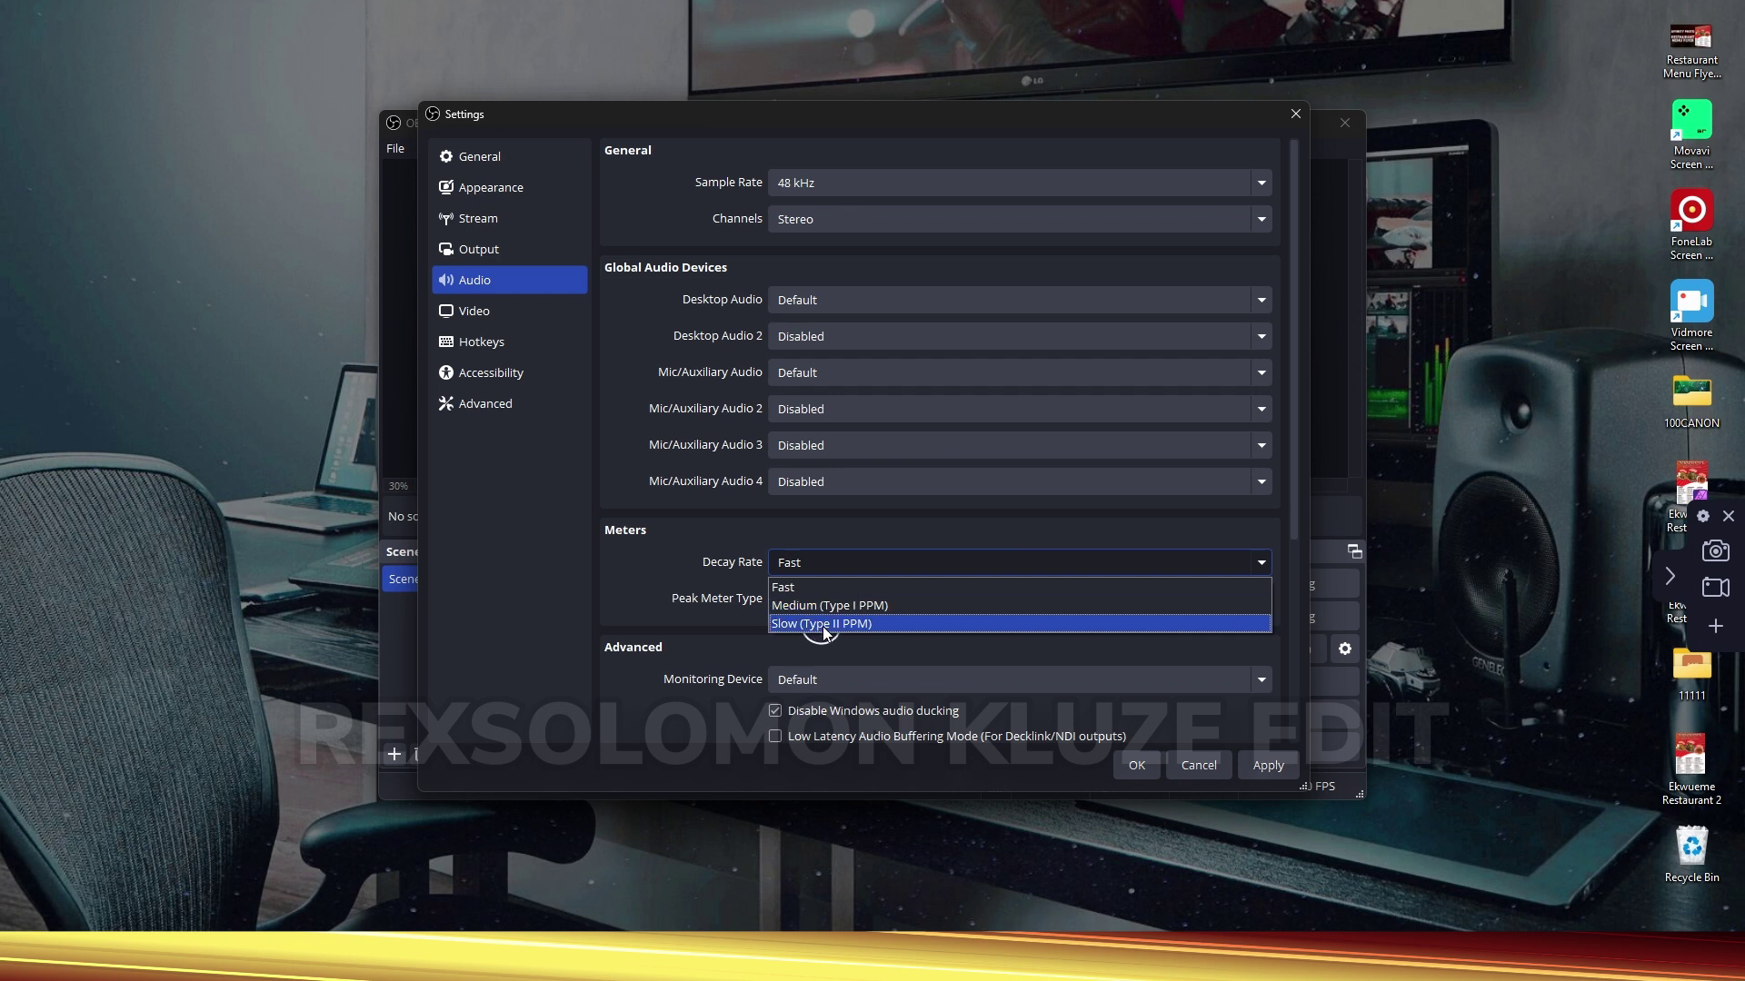
{"action": "left_click", "coordinate": [642, 556]}
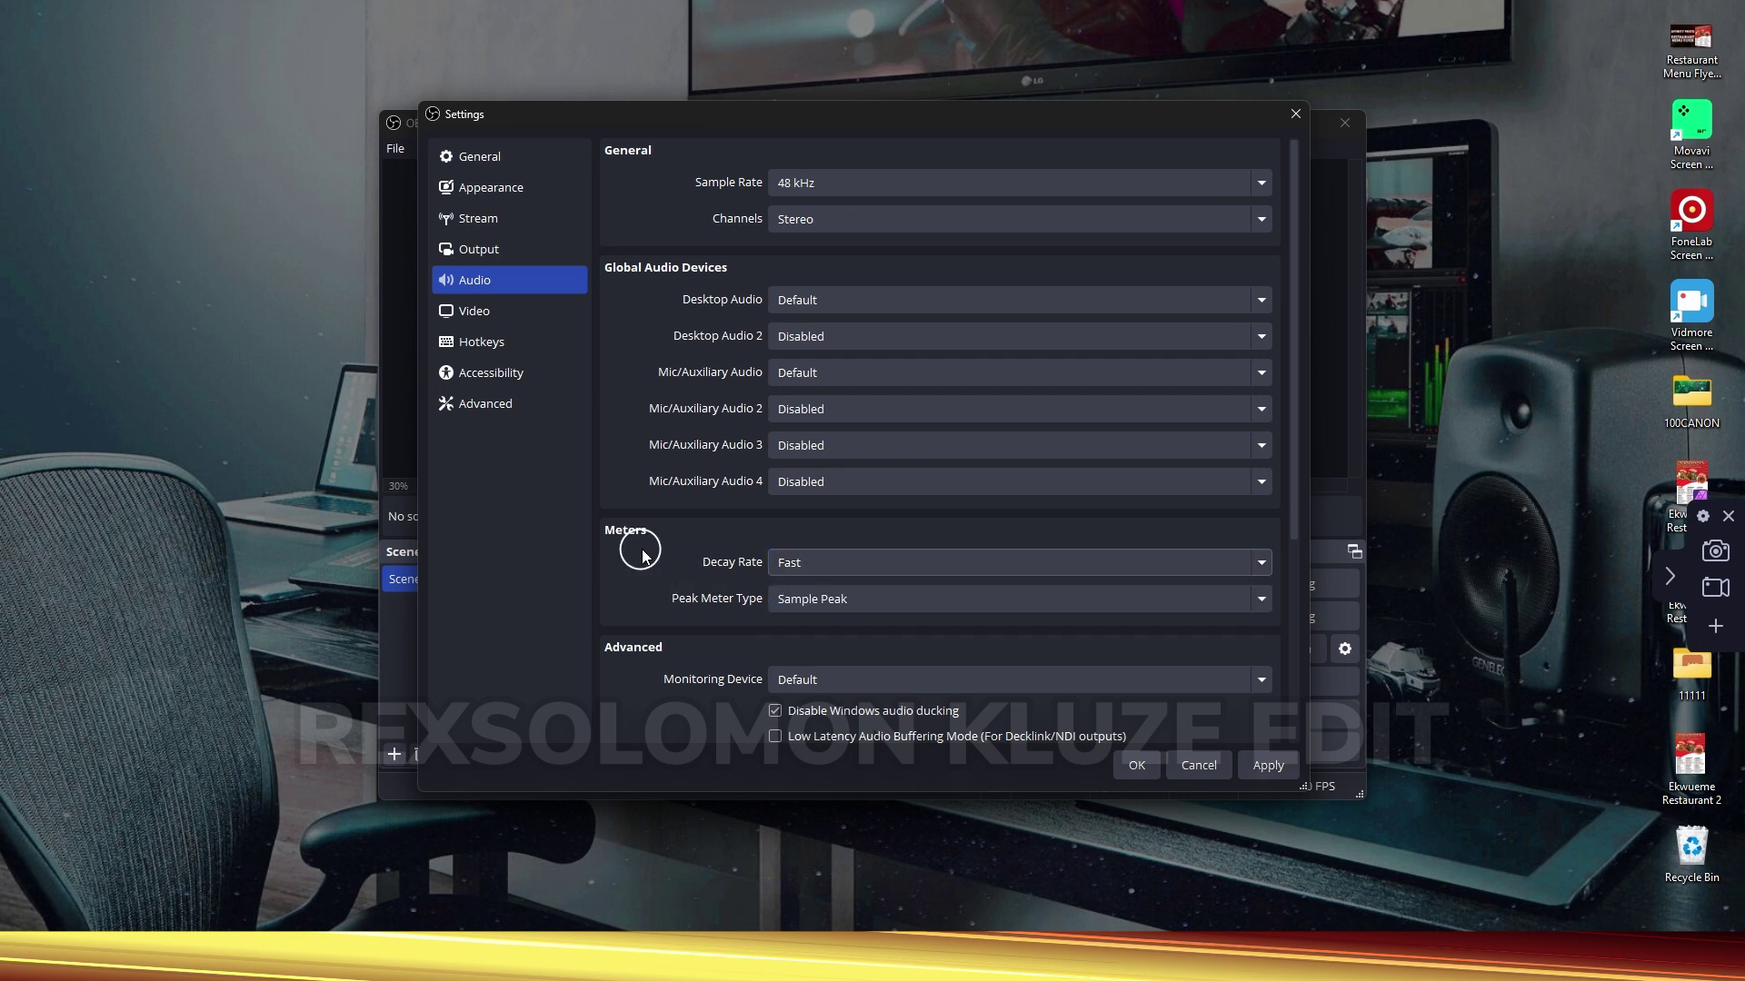
Check the available devices for the first Mic/Auxiliary Audio input, keeping Default
{"action": "left_click", "coordinate": [863, 373]}
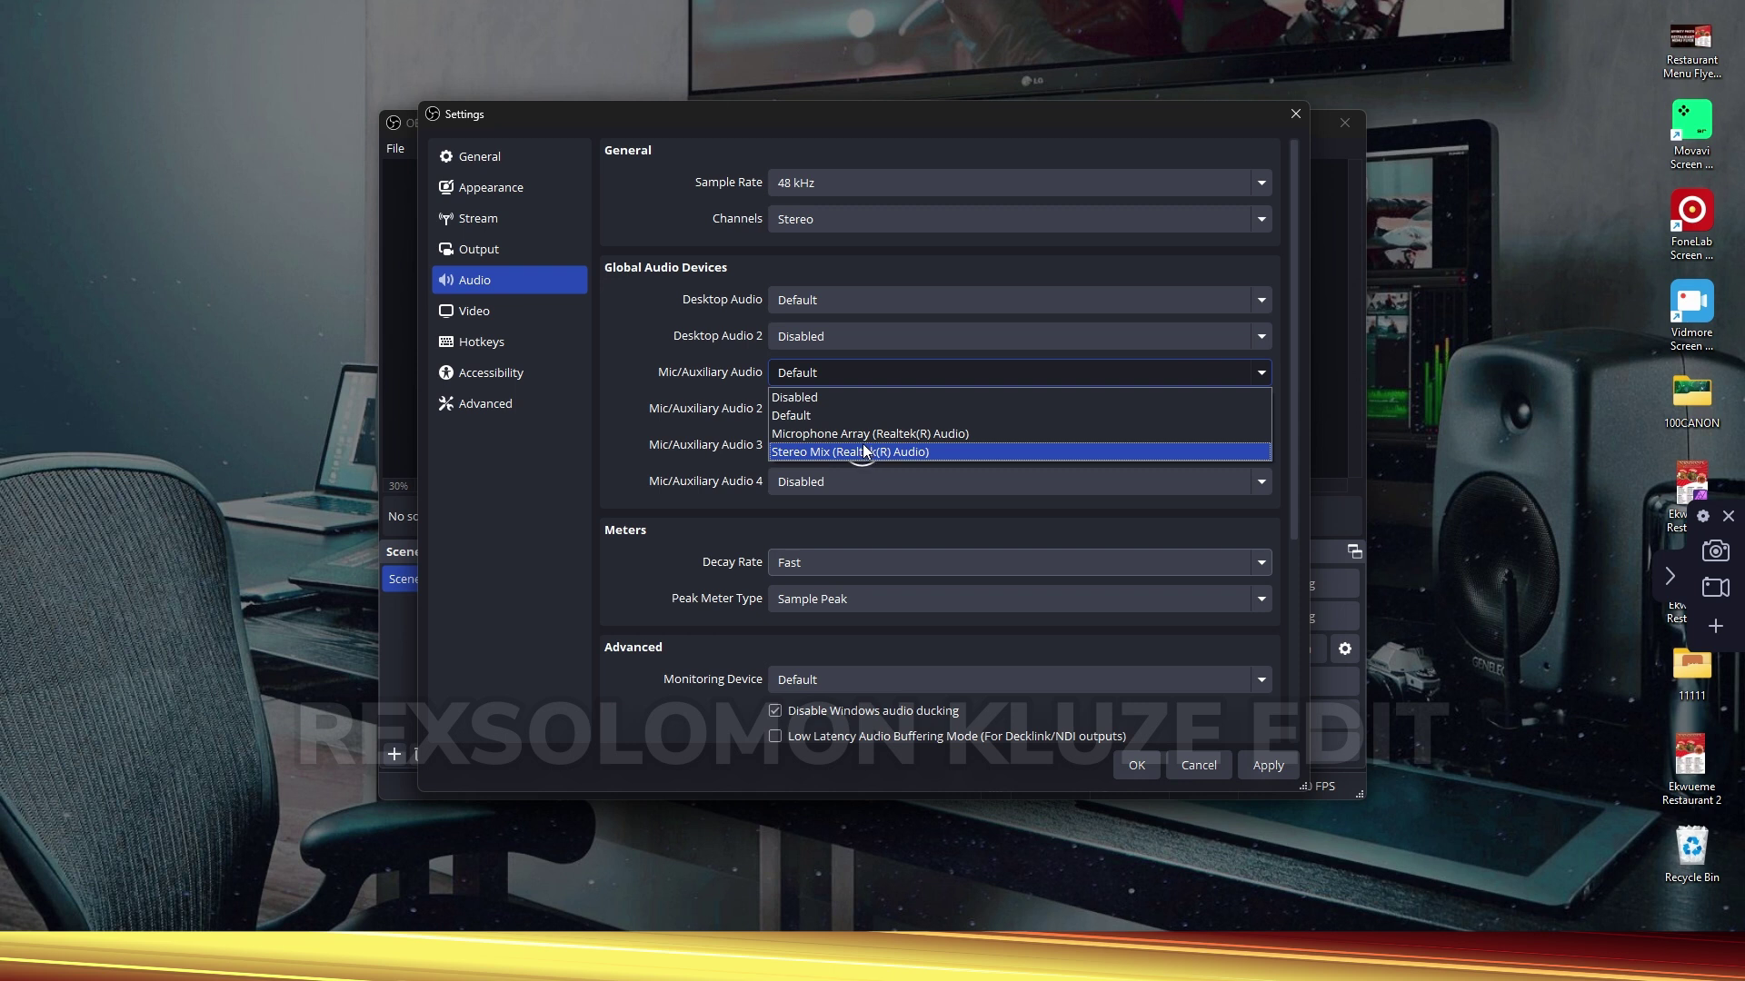
{"action": "left_click", "coordinate": [753, 380]}
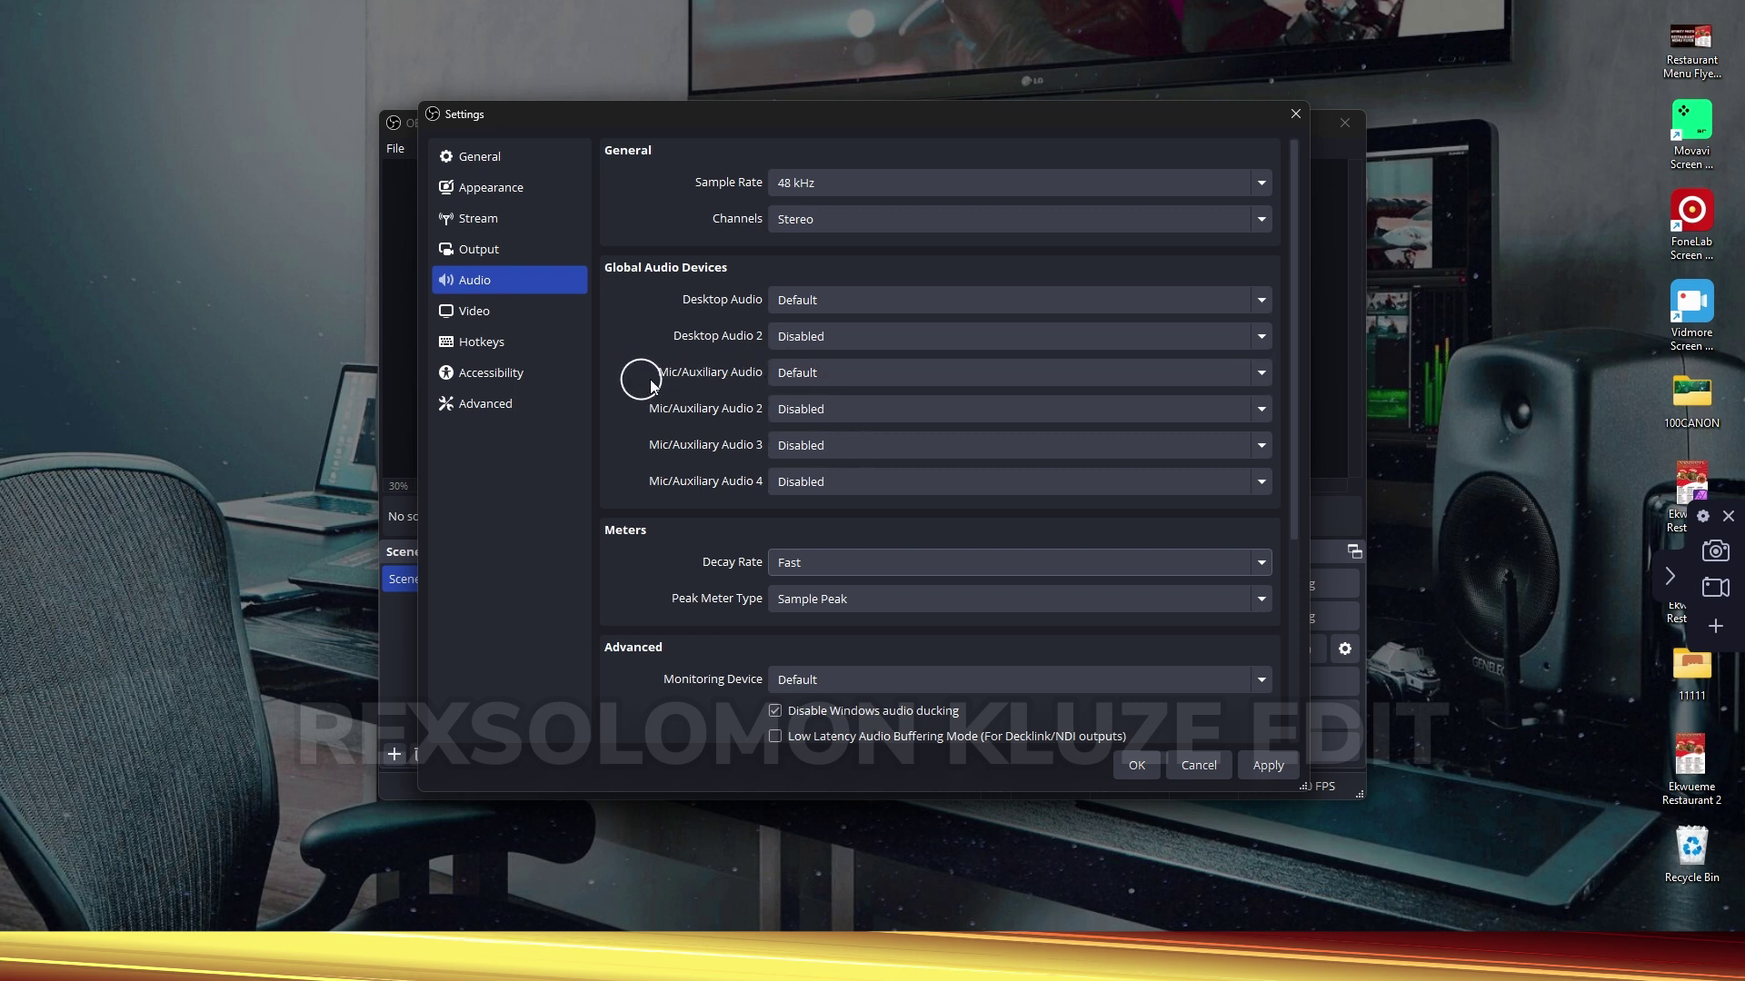
{"action": "left_click", "coordinate": [831, 374]}
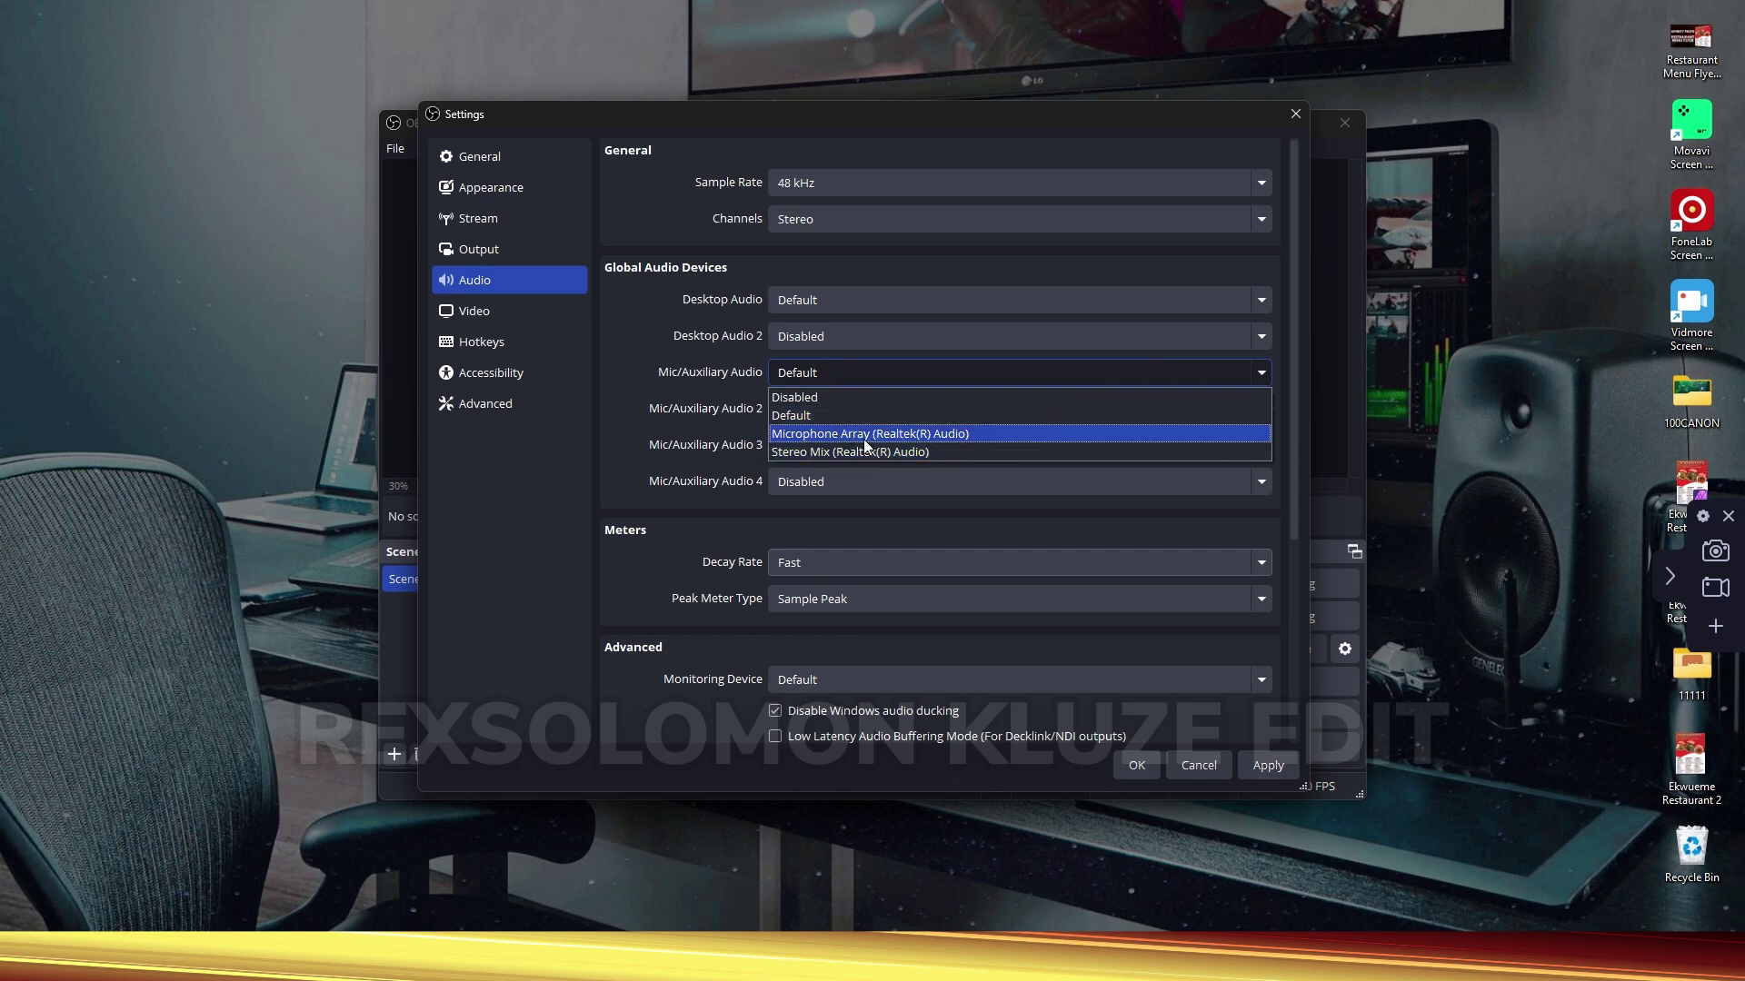
{"action": "left_click", "coordinate": [667, 380]}
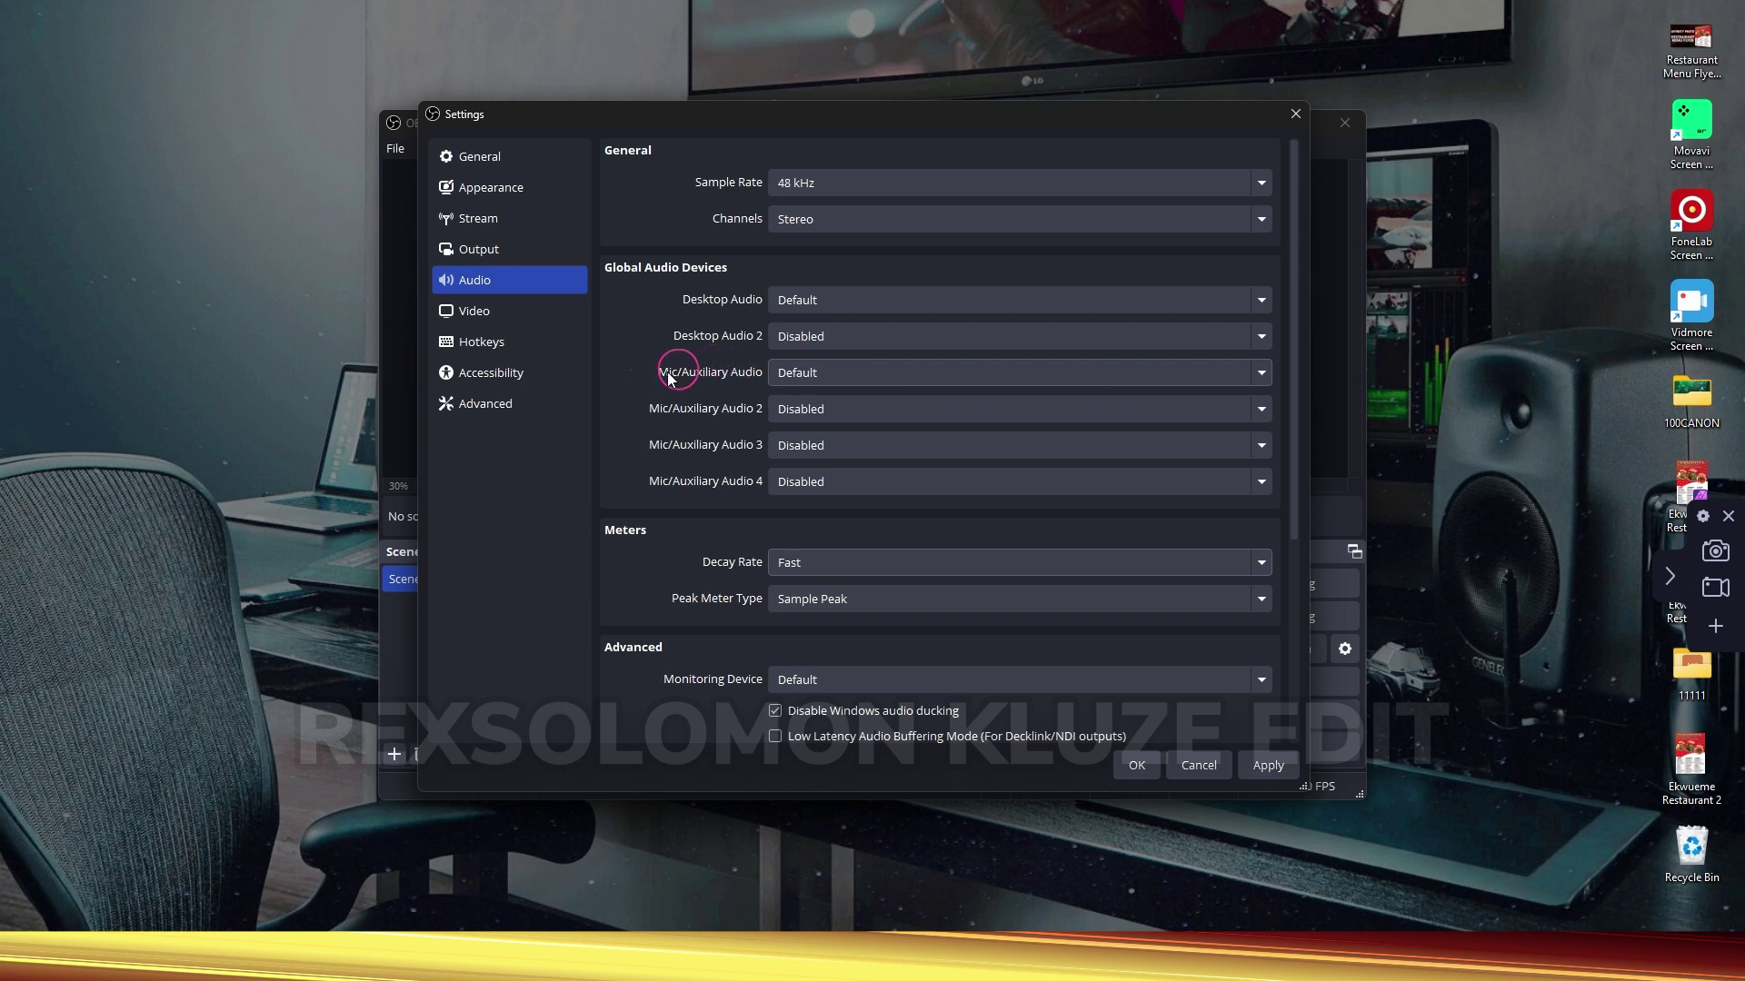
Show the video settings and set both the base canvas resolution and the output scaled resolution to 1920x1080
{"action": "left_click", "coordinate": [477, 310]}
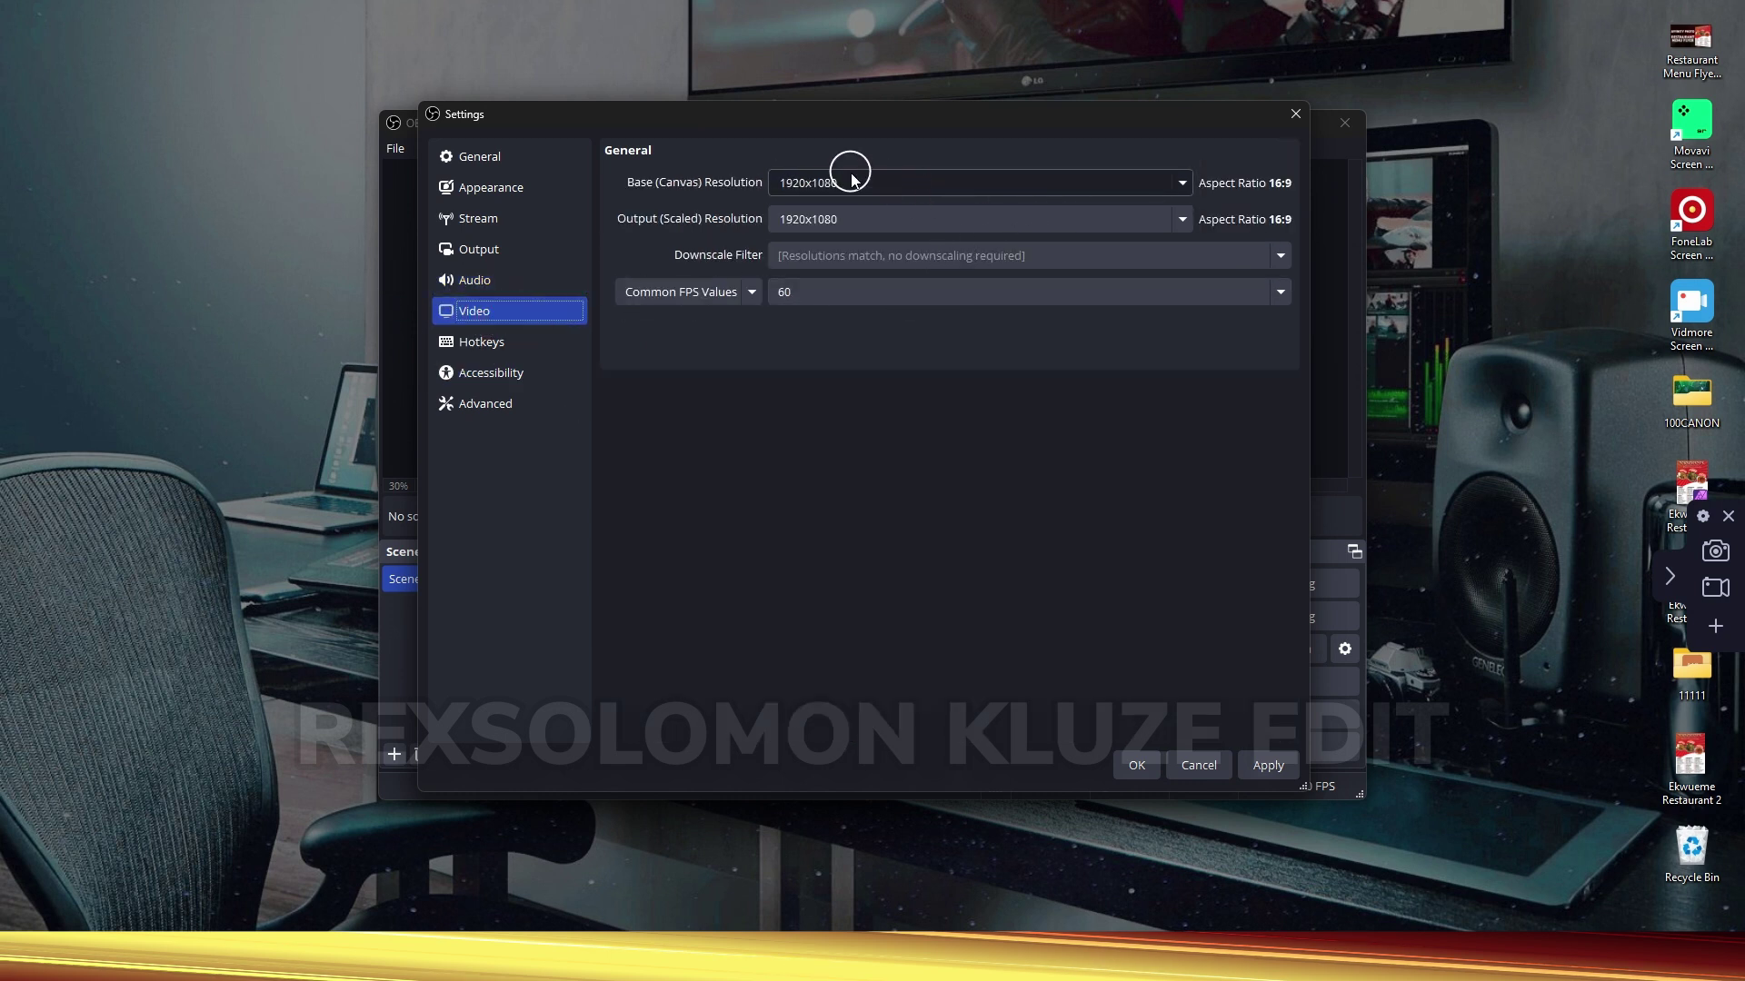
{"action": "left_click", "coordinate": [1180, 181]}
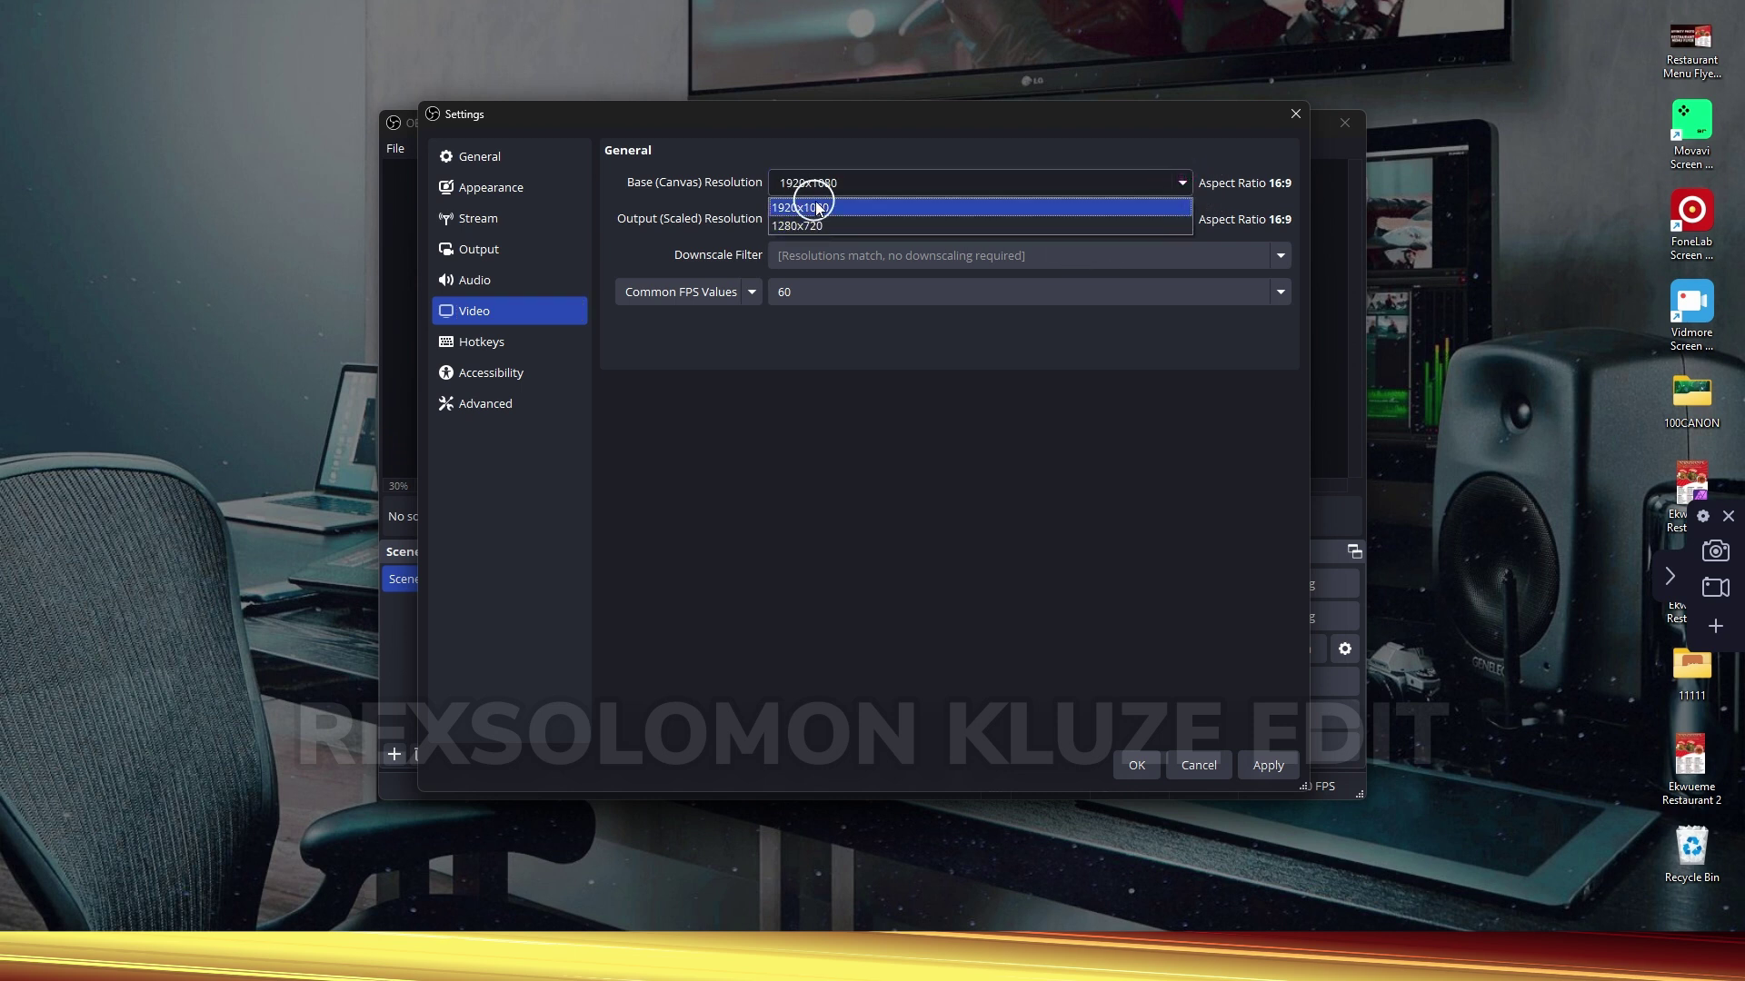
{"action": "left_click", "coordinate": [818, 207]}
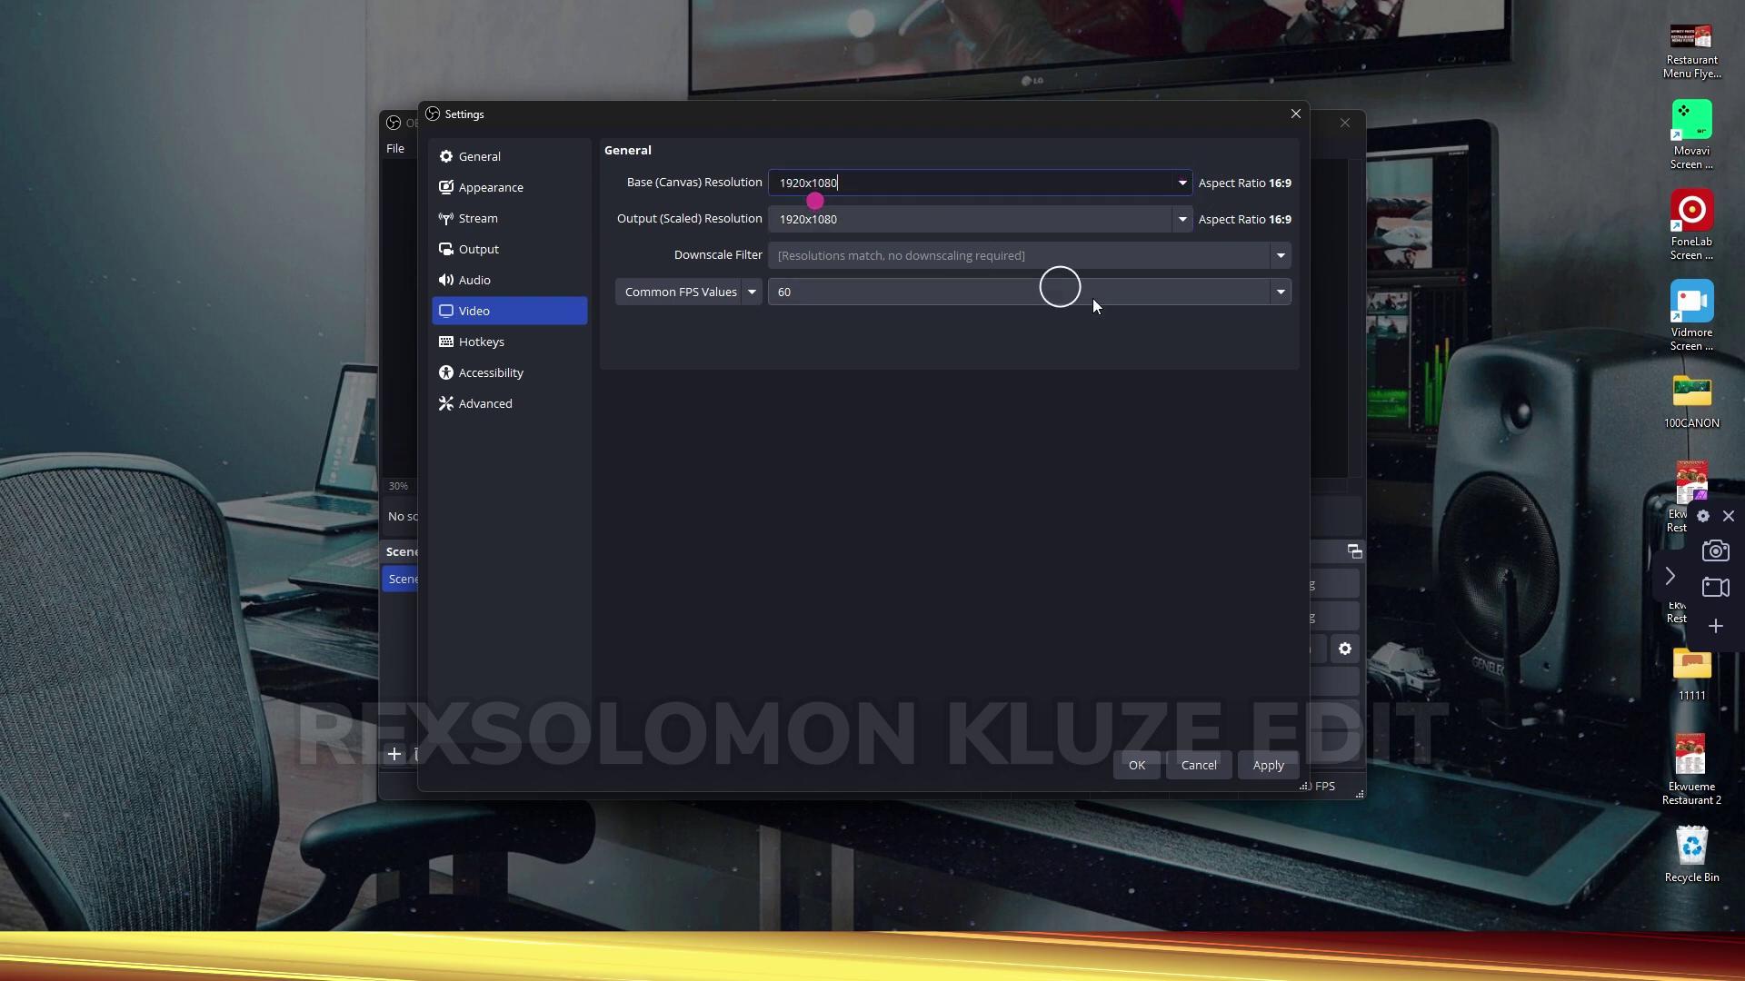
{"action": "left_click", "coordinate": [1182, 219]}
{"action": "left_click", "coordinate": [1069, 238]}
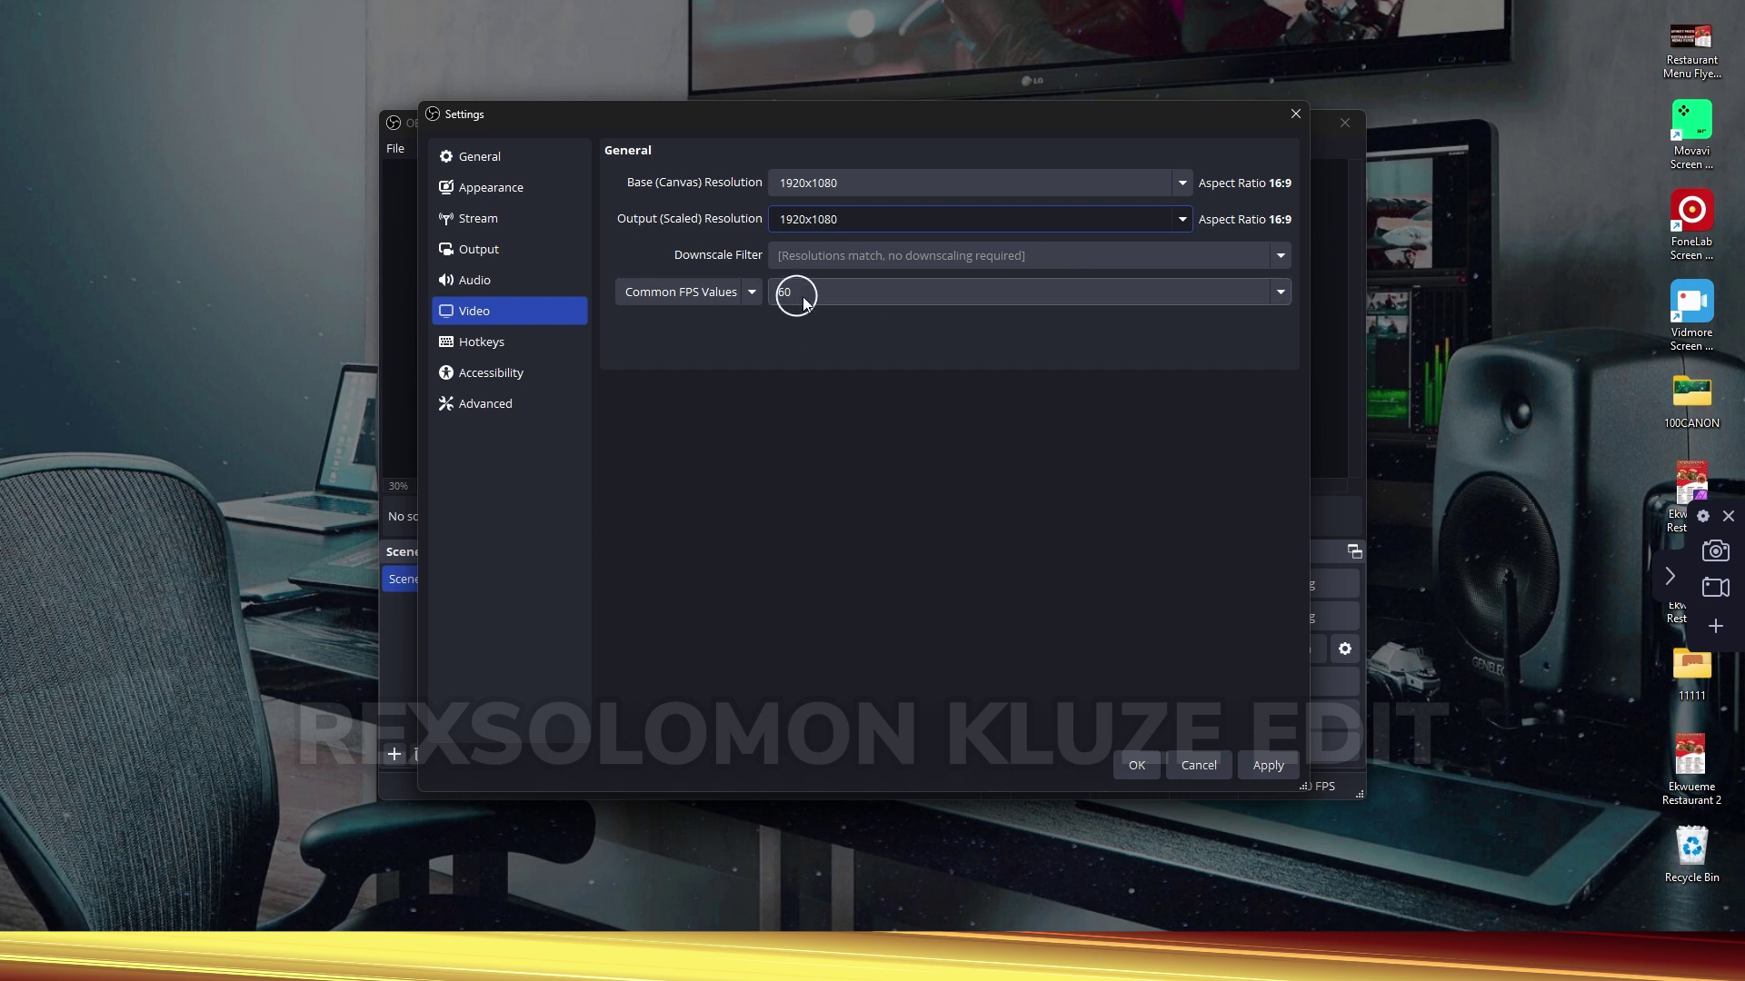
Keep Common FPS Values as the frame rate type and set the frame rate to 60
{"action": "left_click", "coordinate": [750, 292]}
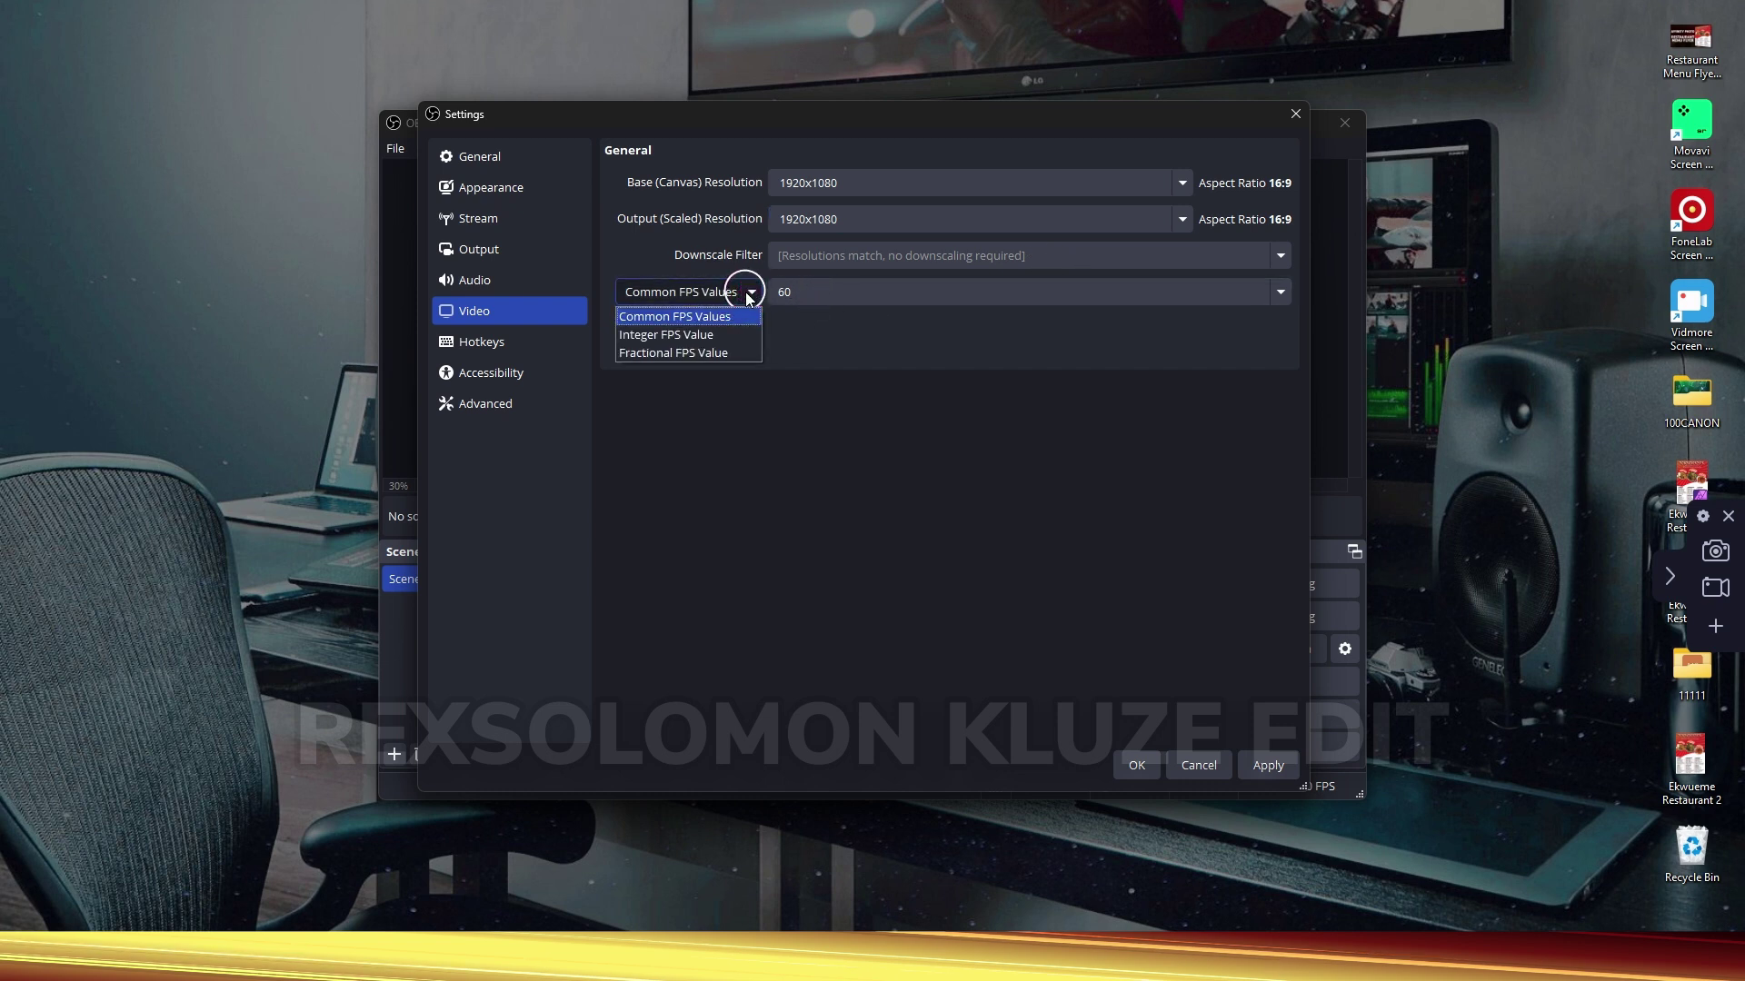
{"action": "left_click", "coordinate": [667, 320]}
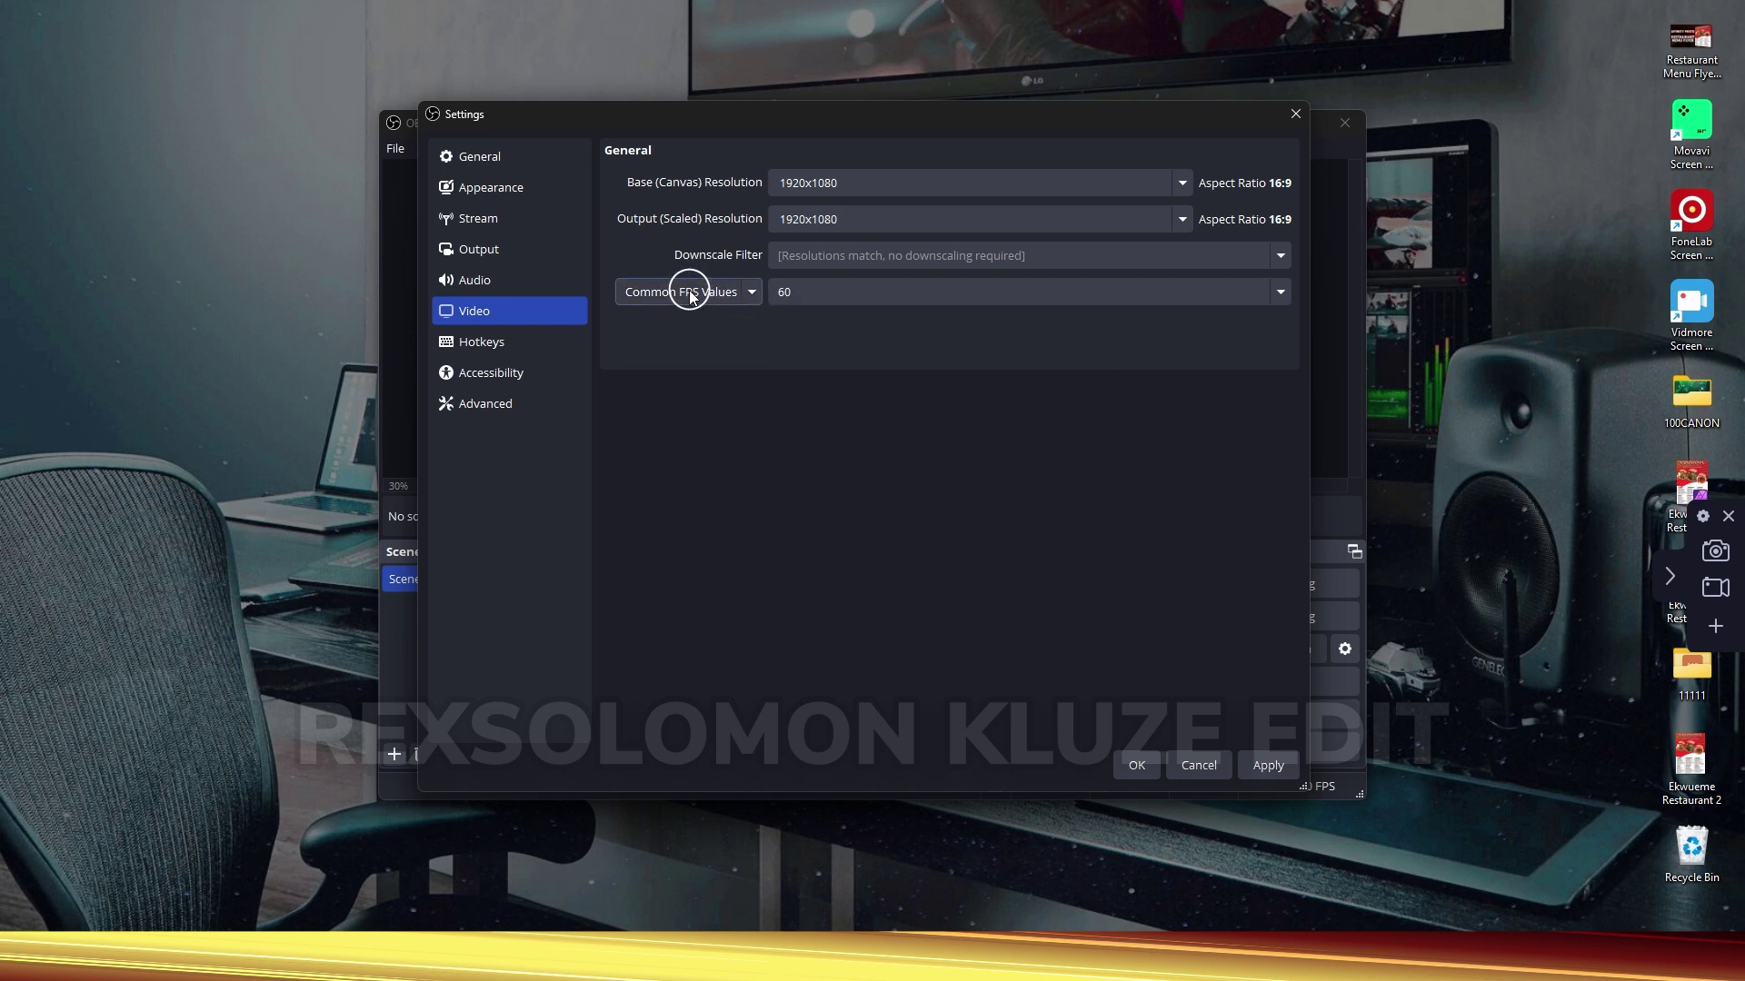
{"action": "left_click", "coordinate": [1280, 291]}
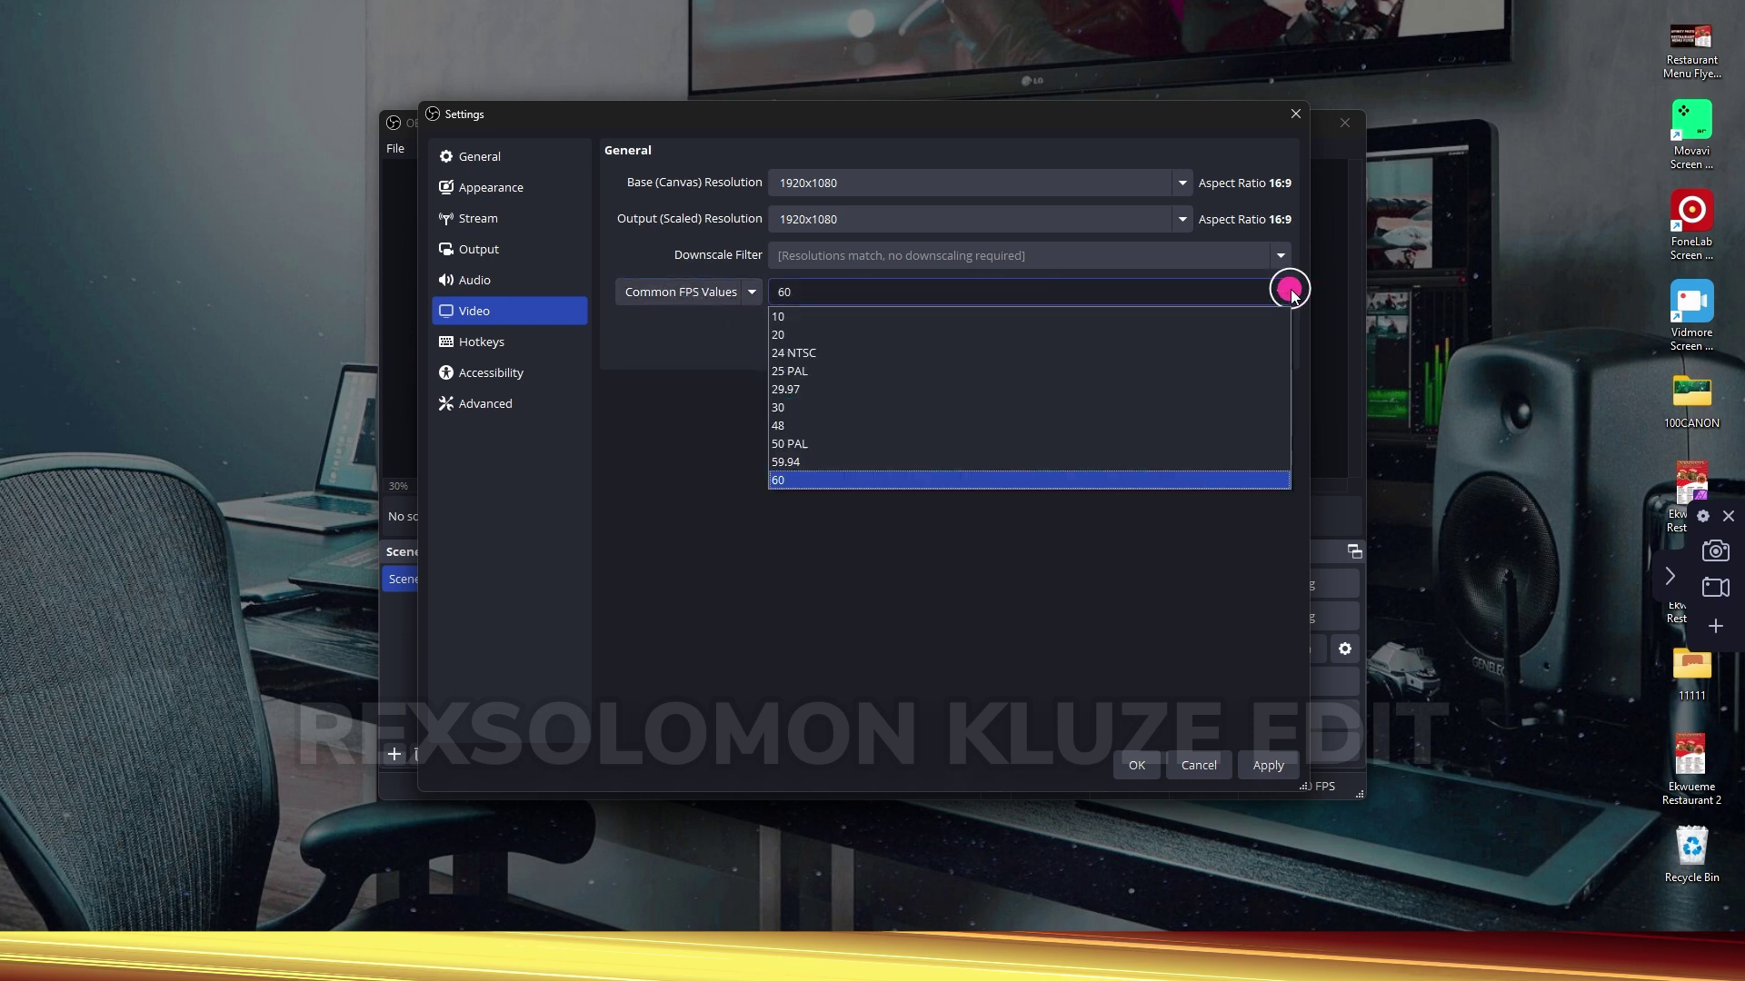
{"action": "left_click", "coordinate": [817, 480]}
Look over the hotkey settings and set the color range to Full in the advanced video settings
{"action": "left_click", "coordinate": [481, 341]}
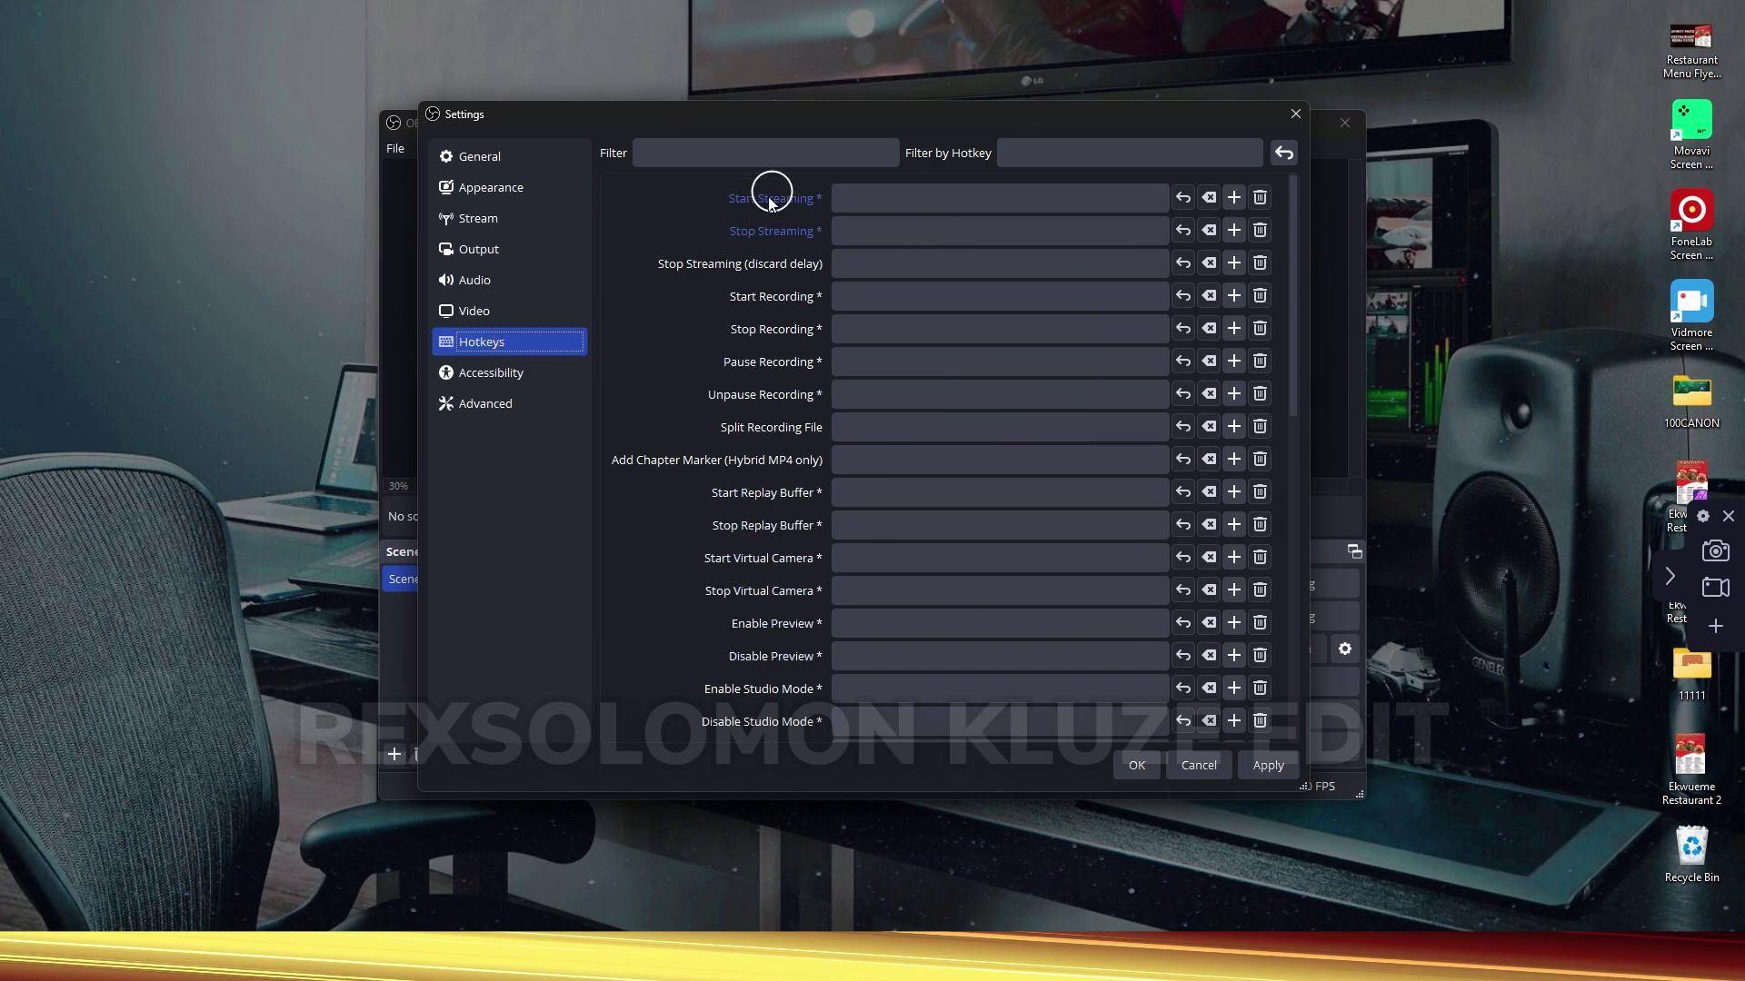
{"action": "left_click", "coordinate": [474, 417]}
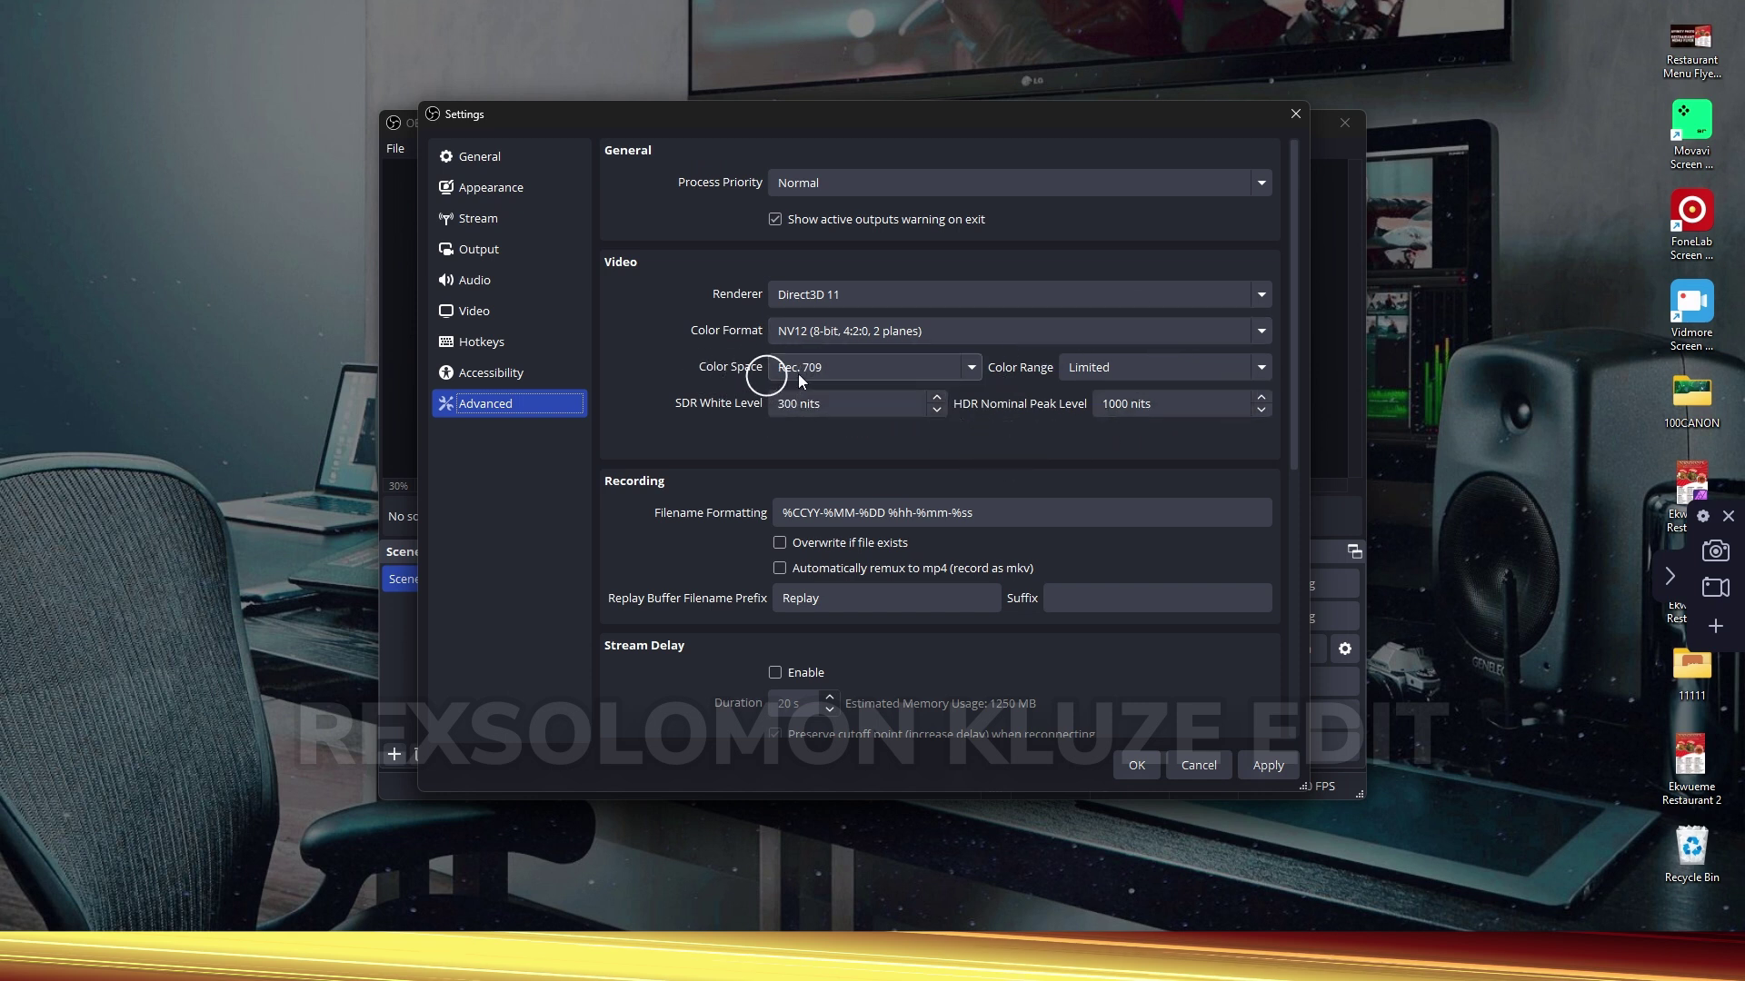
{"action": "left_click", "coordinate": [1264, 368]}
{"action": "left_click", "coordinate": [1258, 410]}
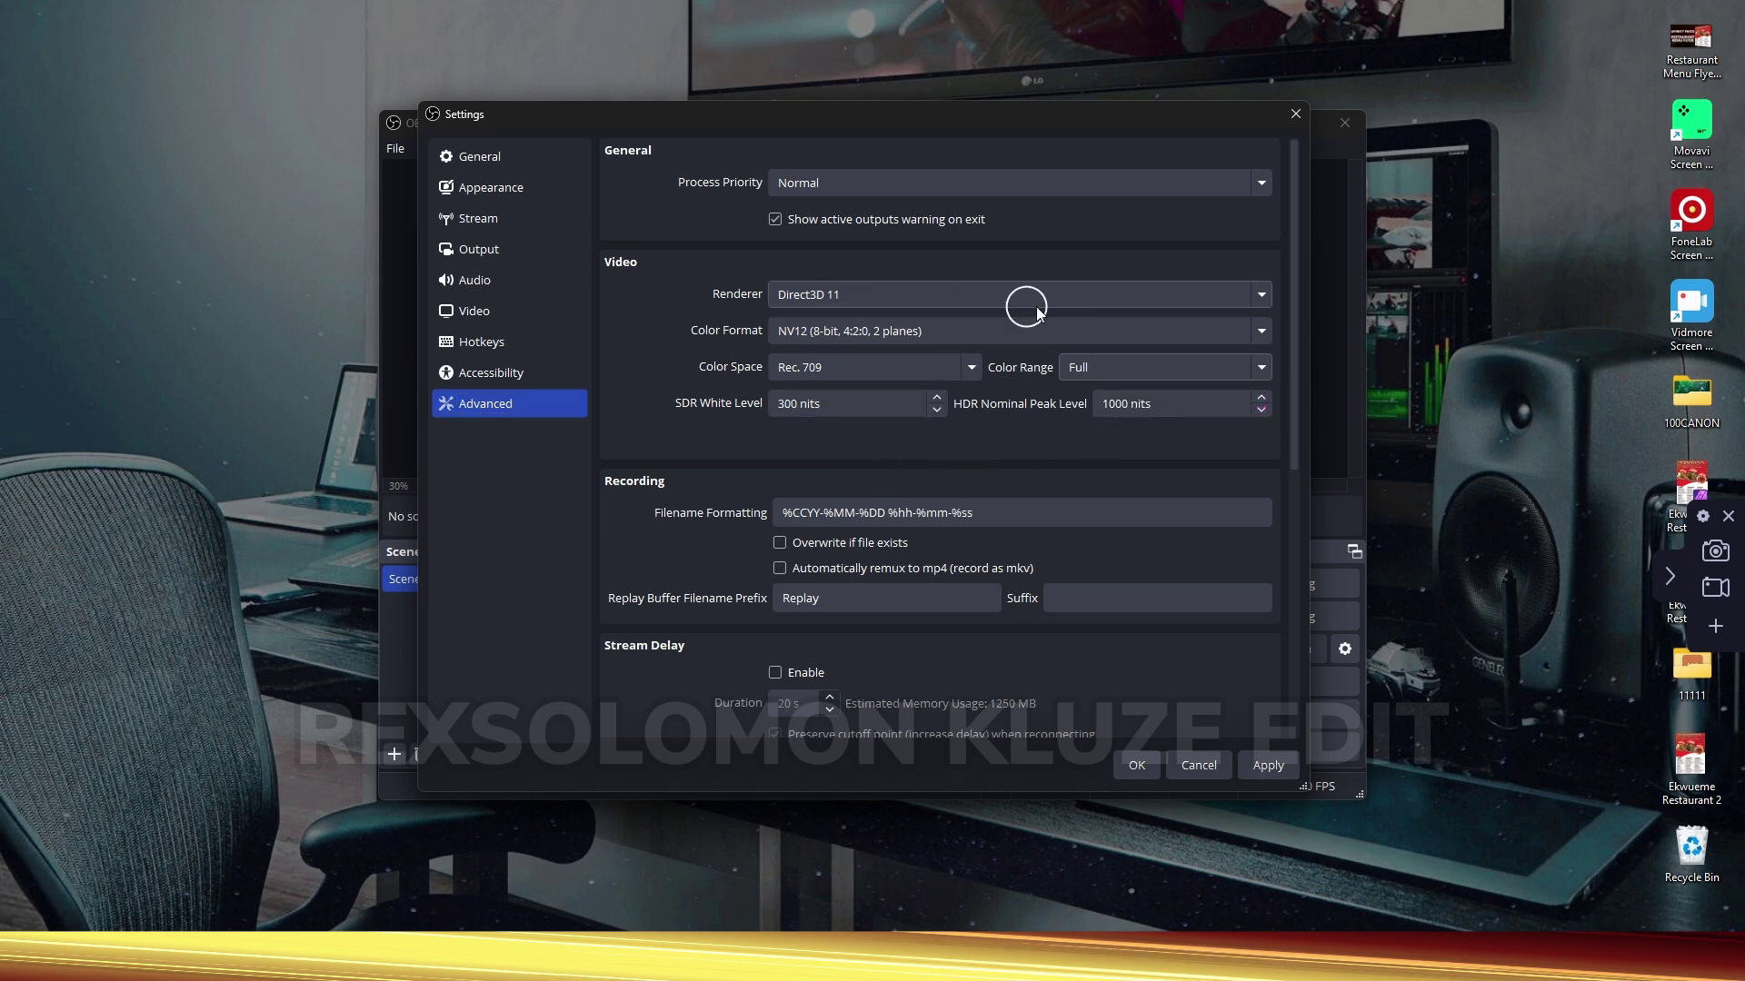
Try the P416 (16-bit, 4:4:4, 2 planes) color format and return to NV12 (8-bit, 4:2:0, 2 planes)
{"action": "left_click", "coordinate": [1261, 331]}
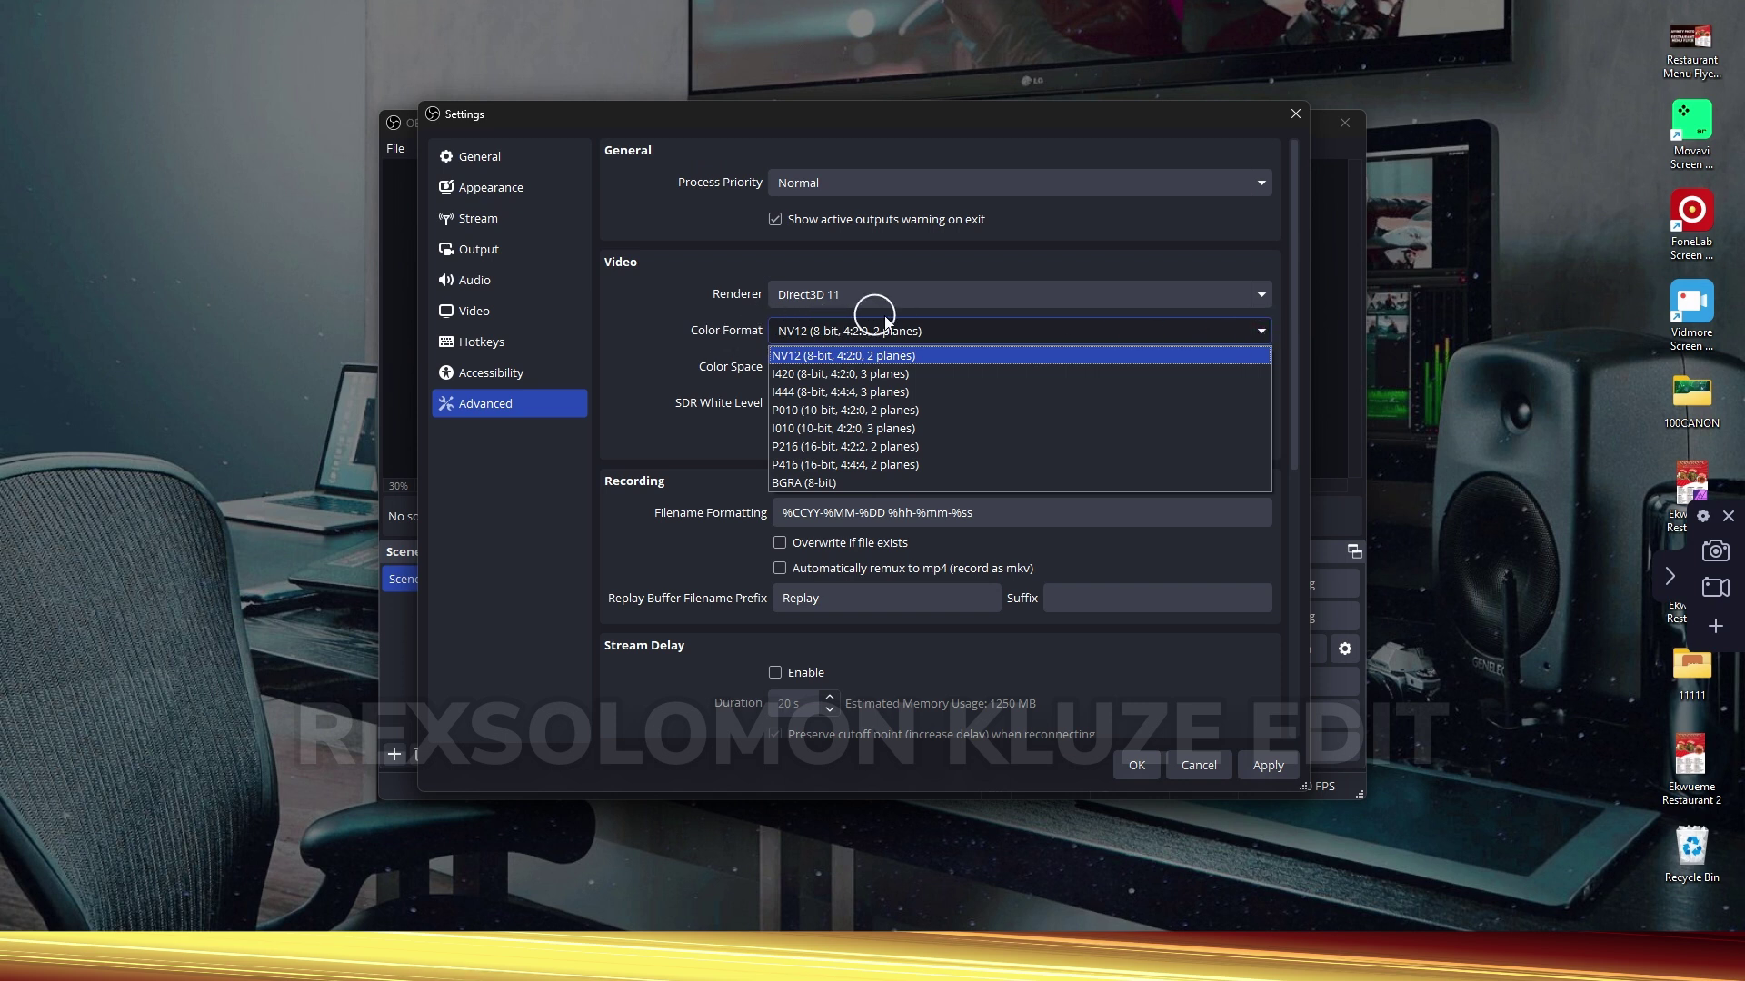
{"action": "left_click", "coordinate": [847, 465]}
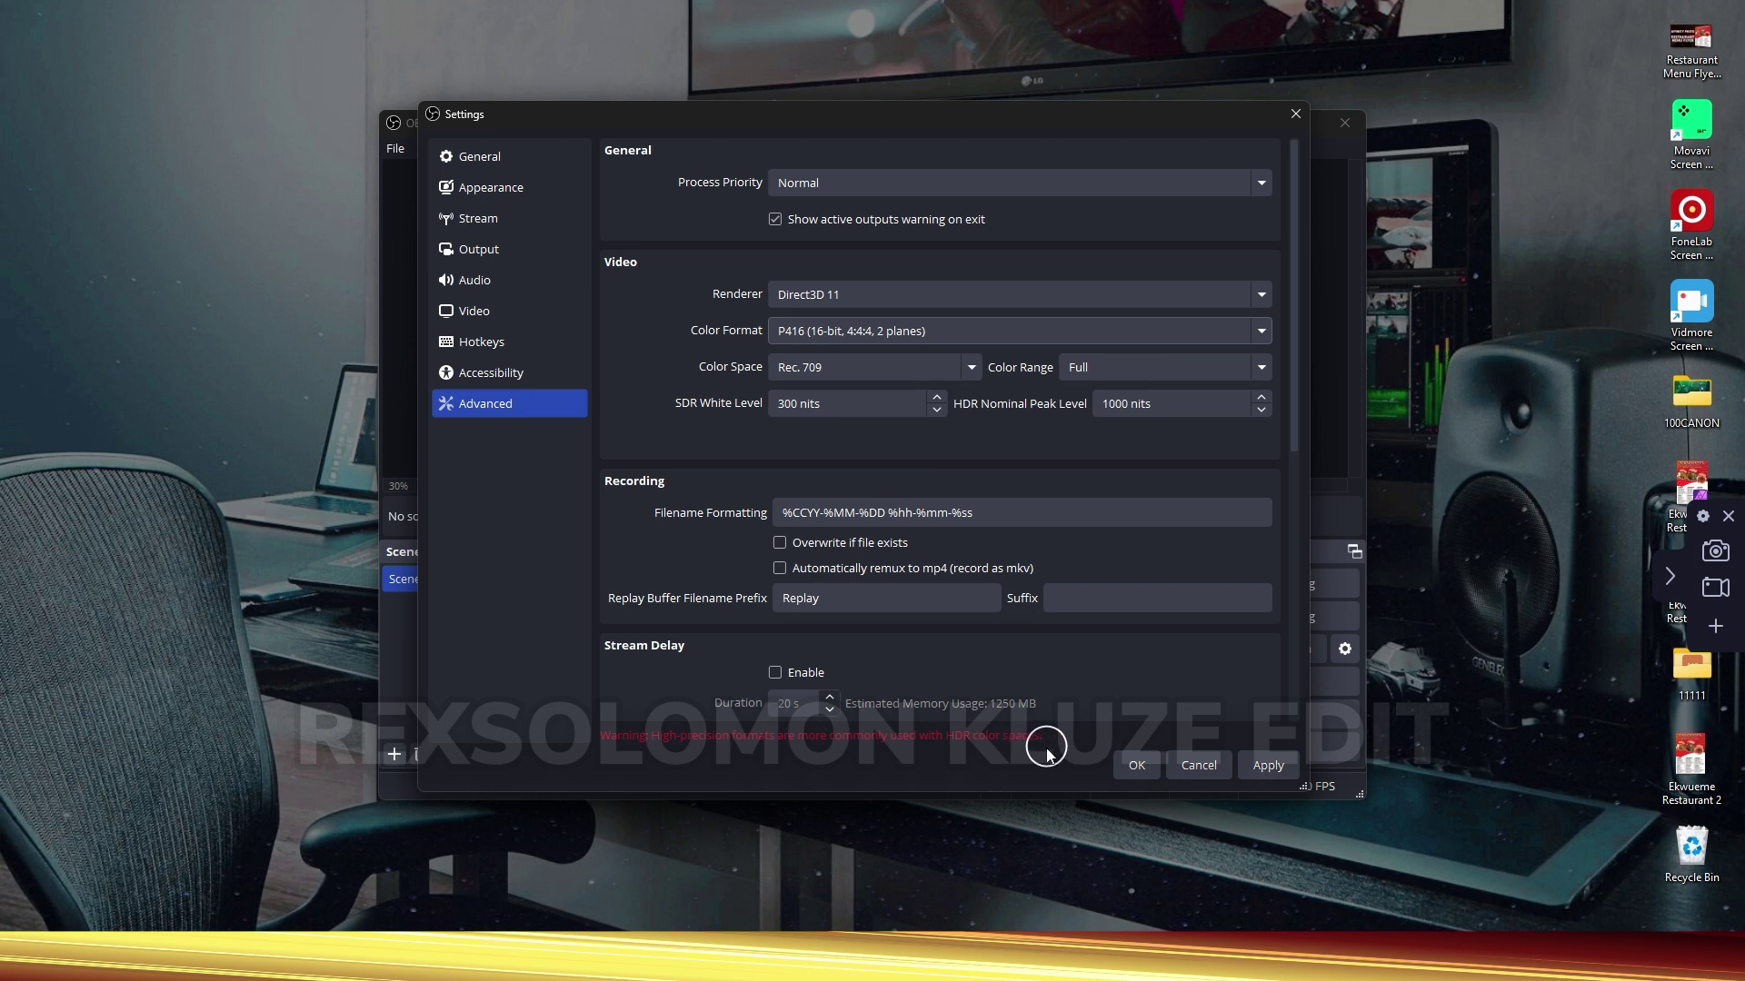
{"action": "left_click", "coordinate": [1261, 332]}
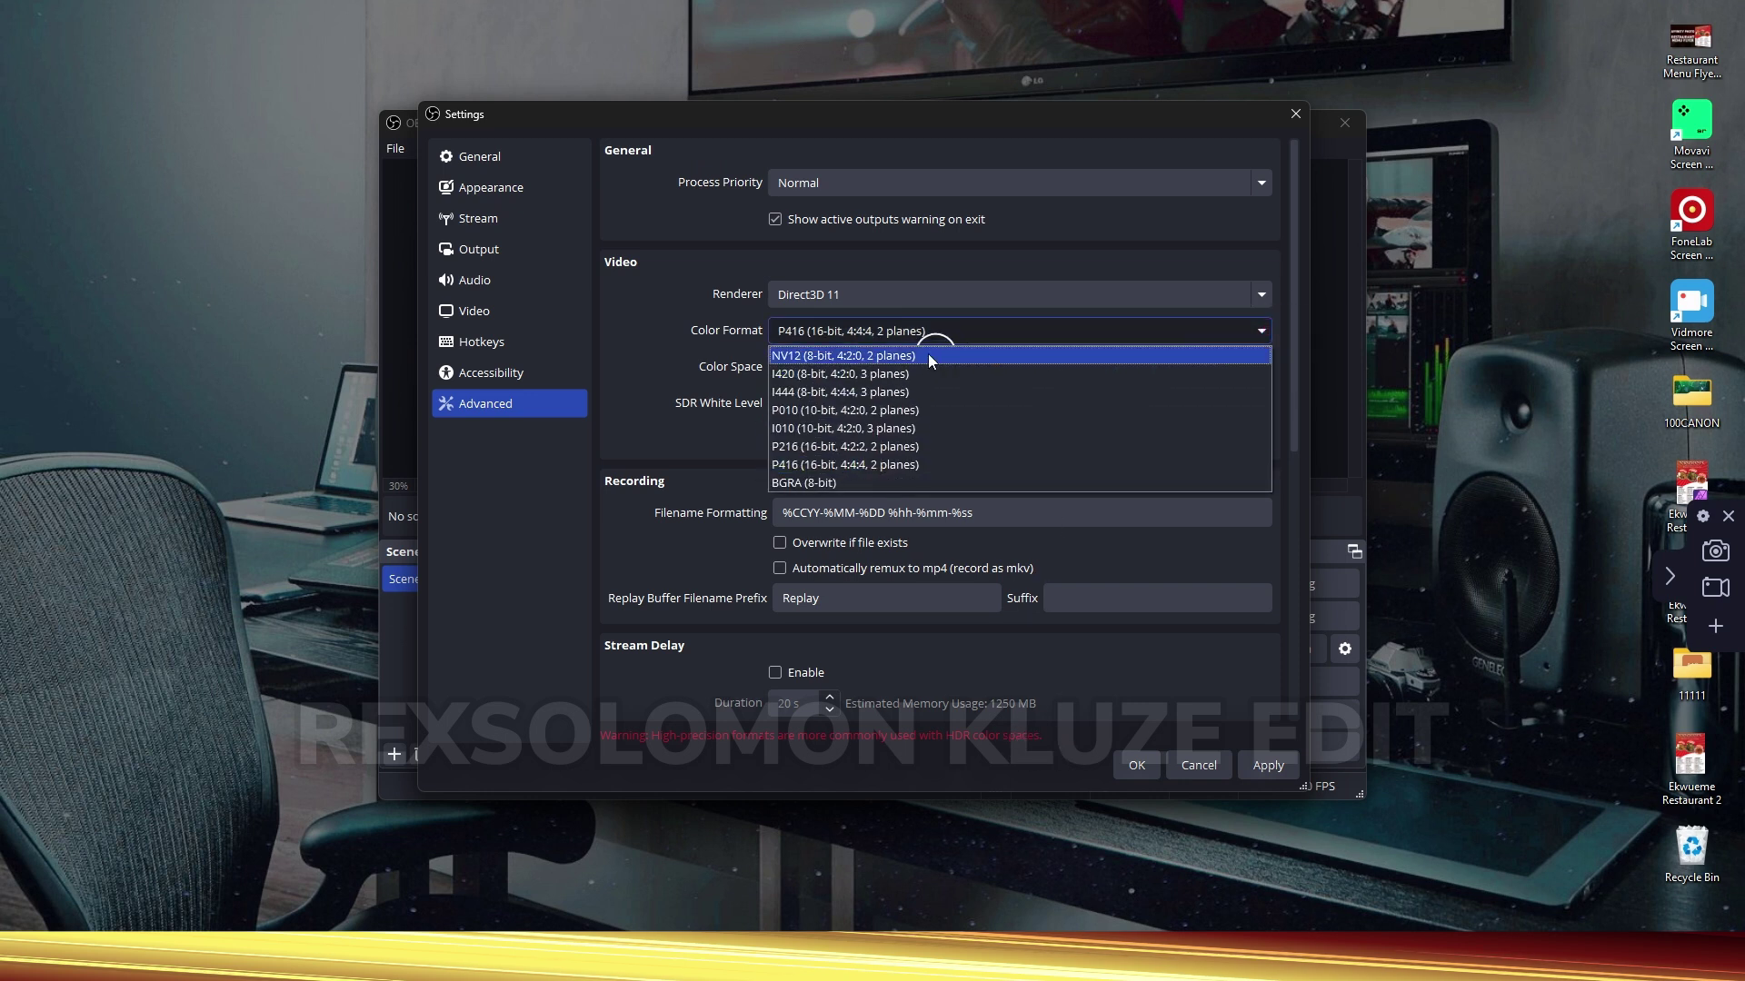
{"action": "left_click", "coordinate": [862, 361]}
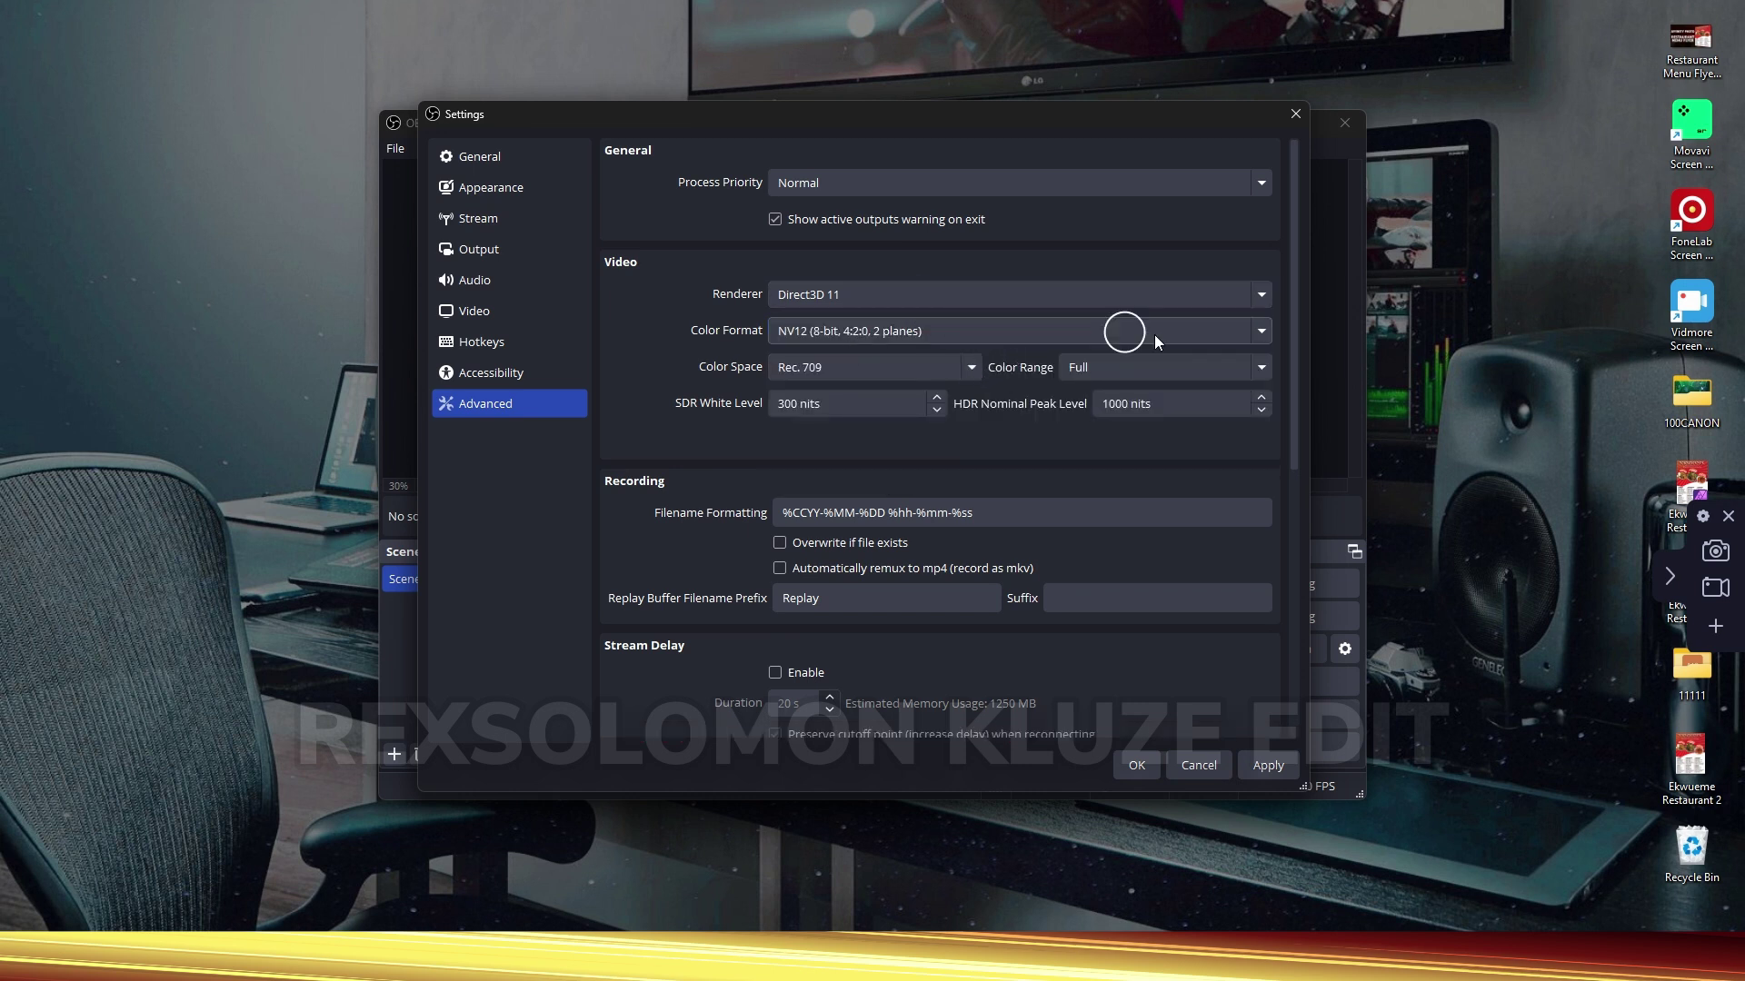
Check the process priority choices, keeping Normal, and apply all changes before closing the settings
{"action": "left_click", "coordinate": [1260, 184]}
{"action": "left_click", "coordinate": [1260, 182]}
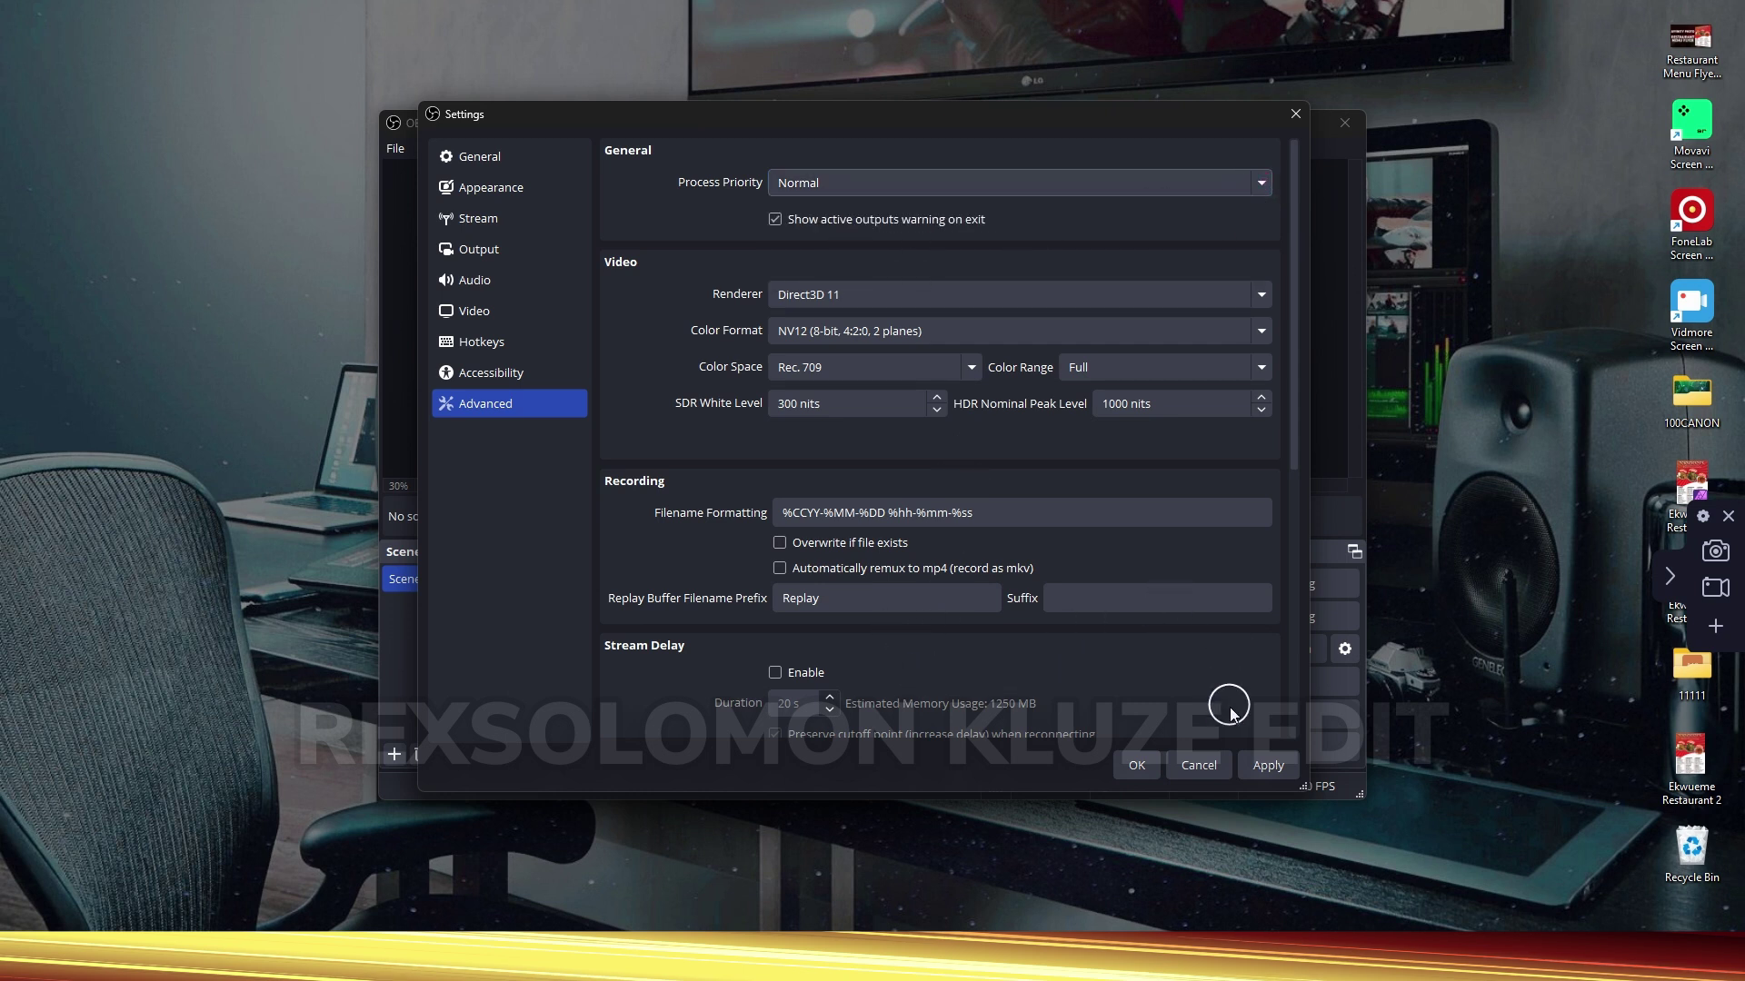
{"action": "left_click", "coordinate": [1270, 766]}
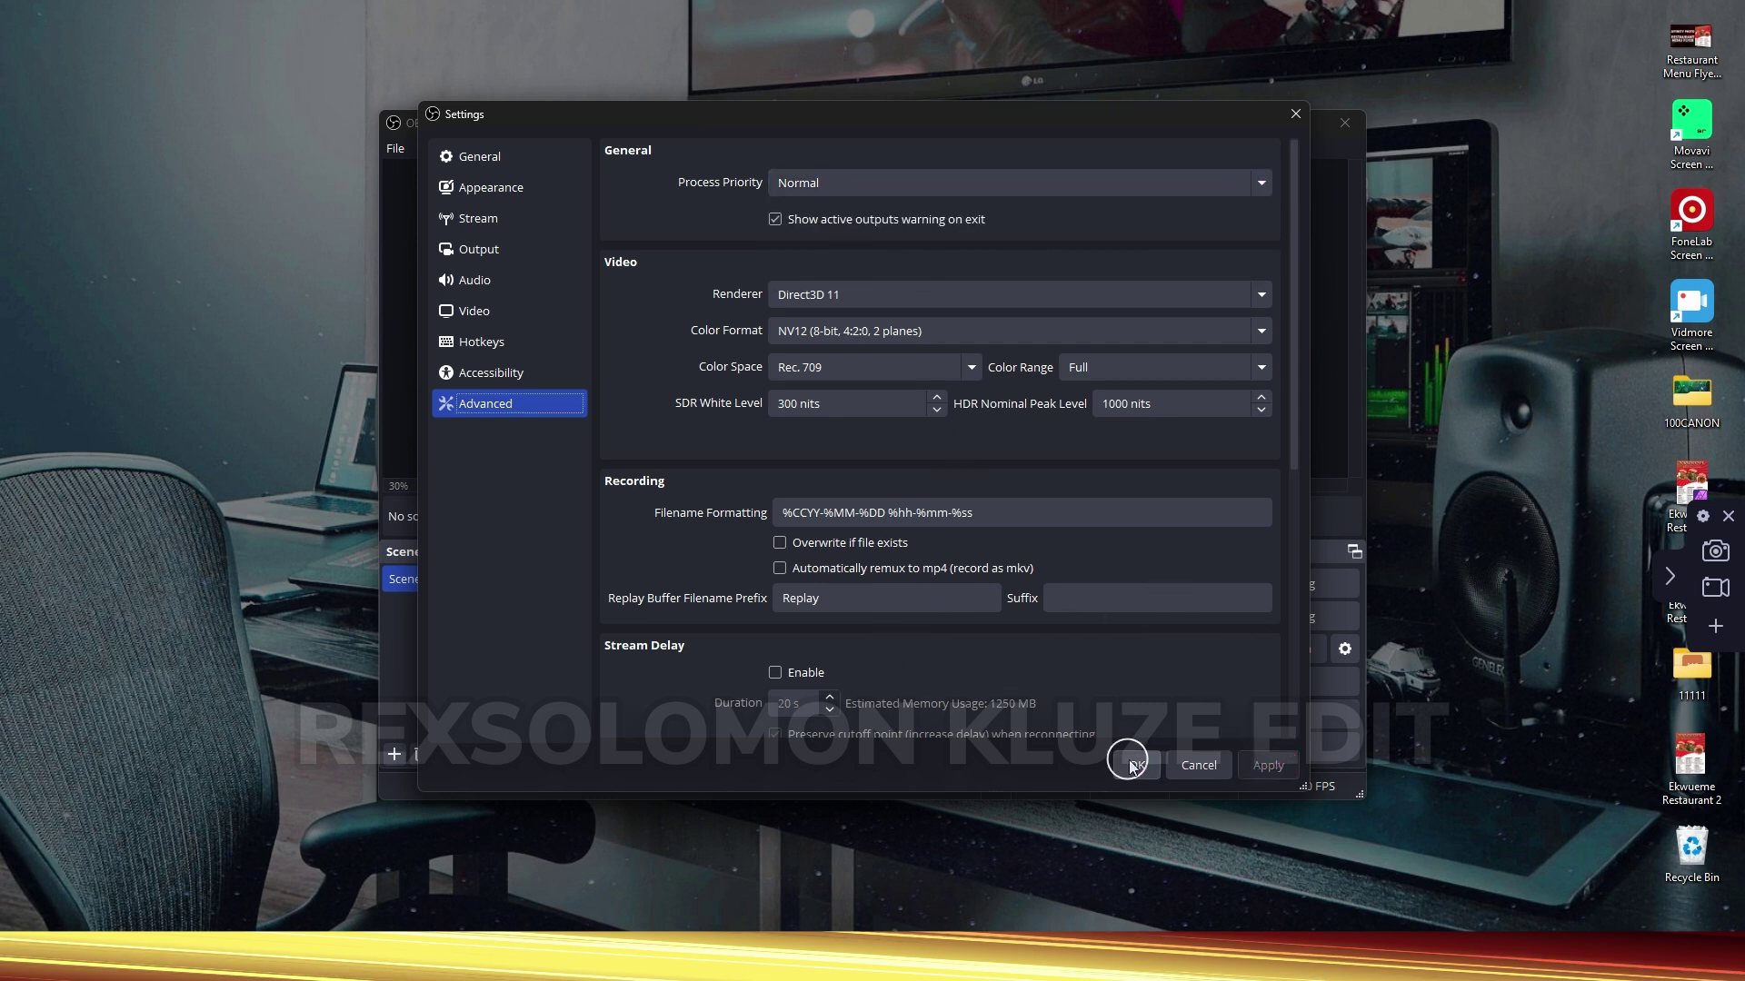
{"action": "left_click", "coordinate": [1136, 763]}
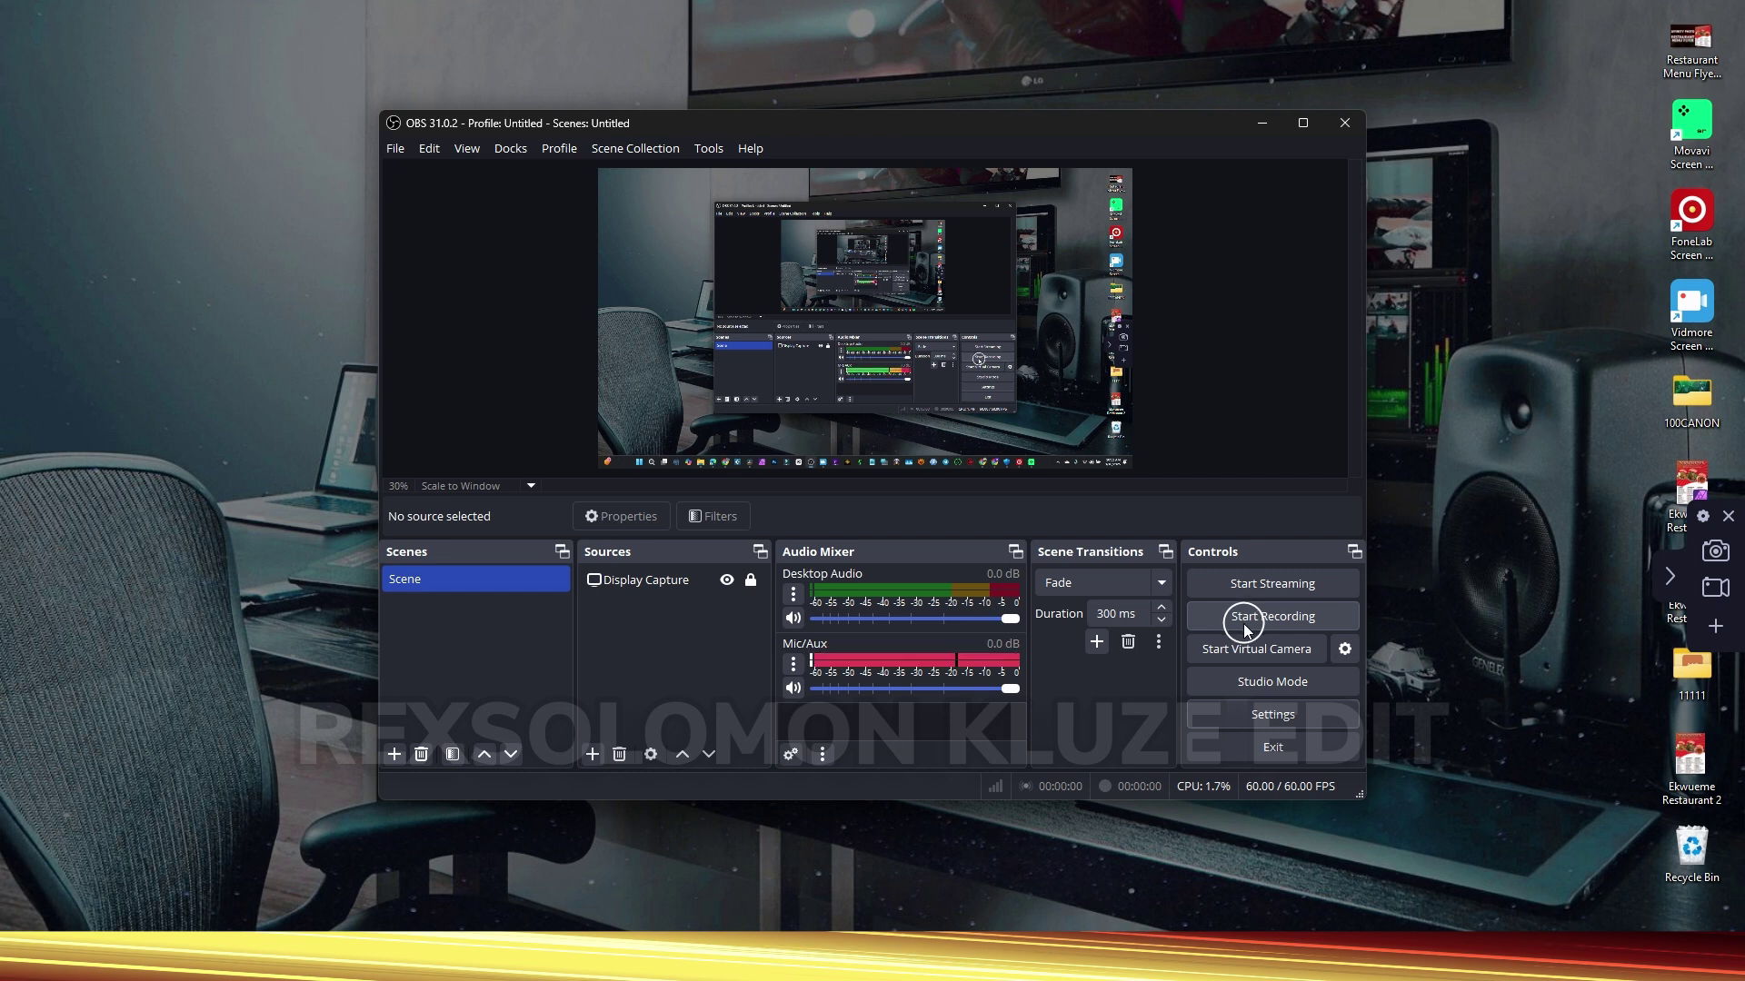
Hide the Display Capture source and try to add a scene named Scene 2
{"action": "left_click", "coordinate": [604, 579]}
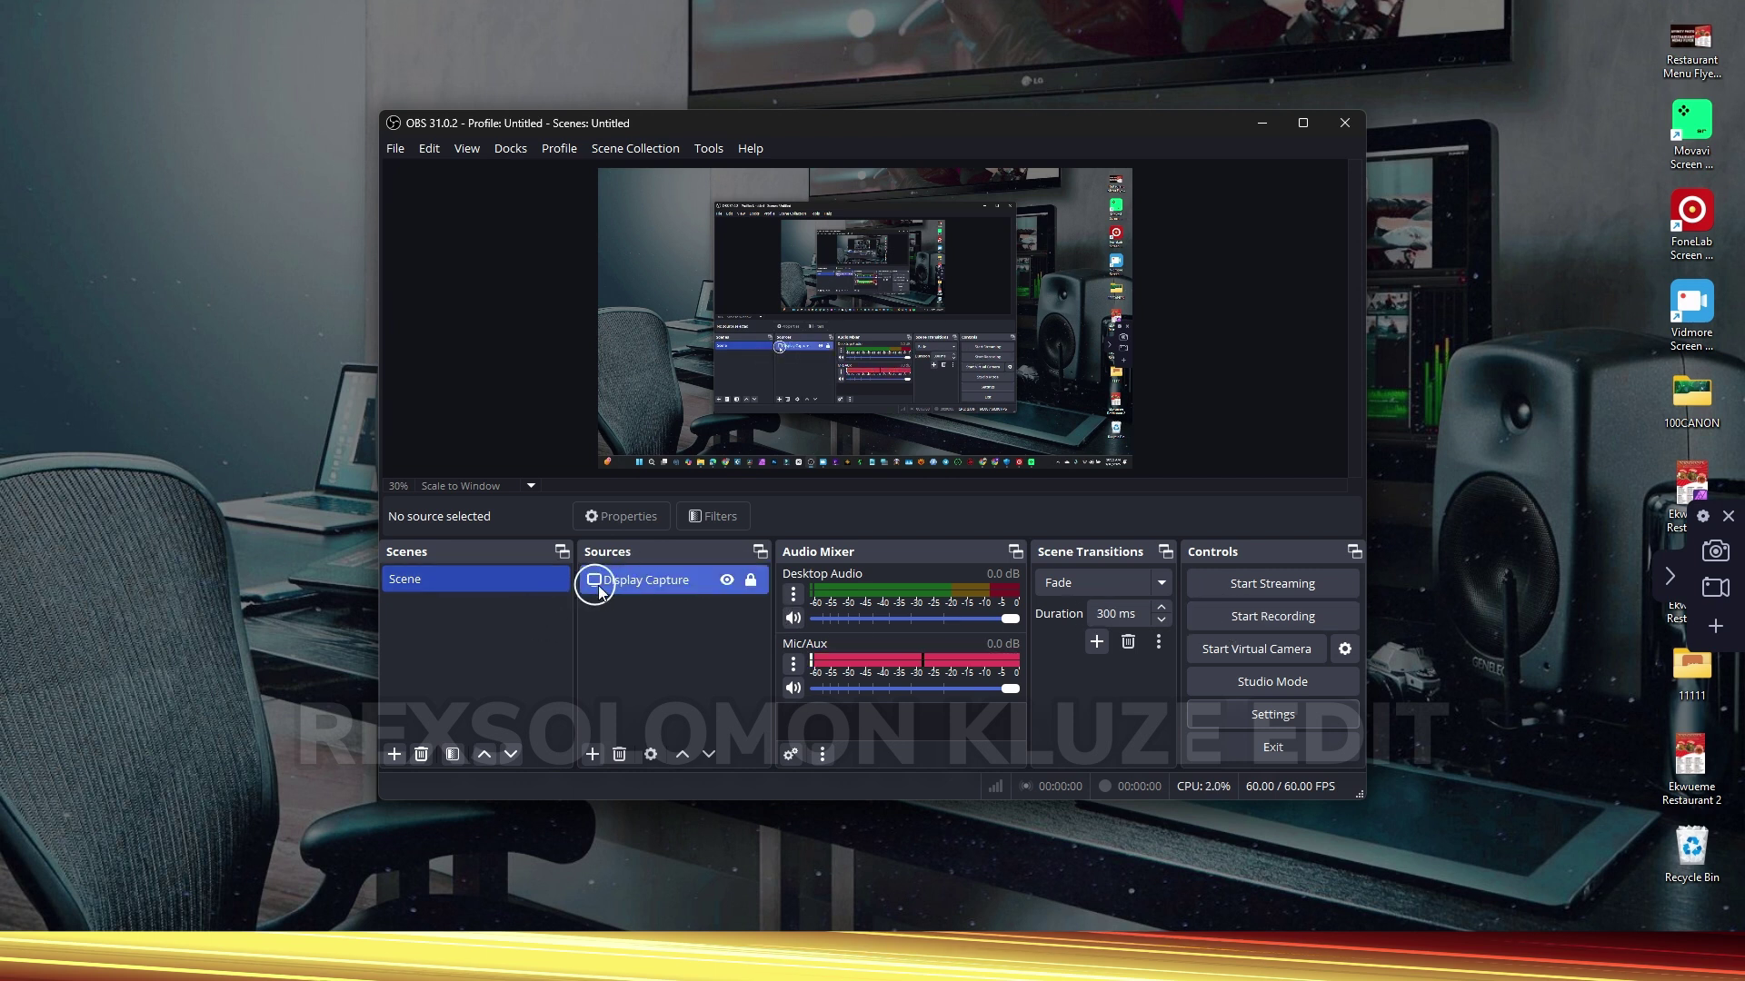
{"action": "left_click", "coordinate": [726, 580]}
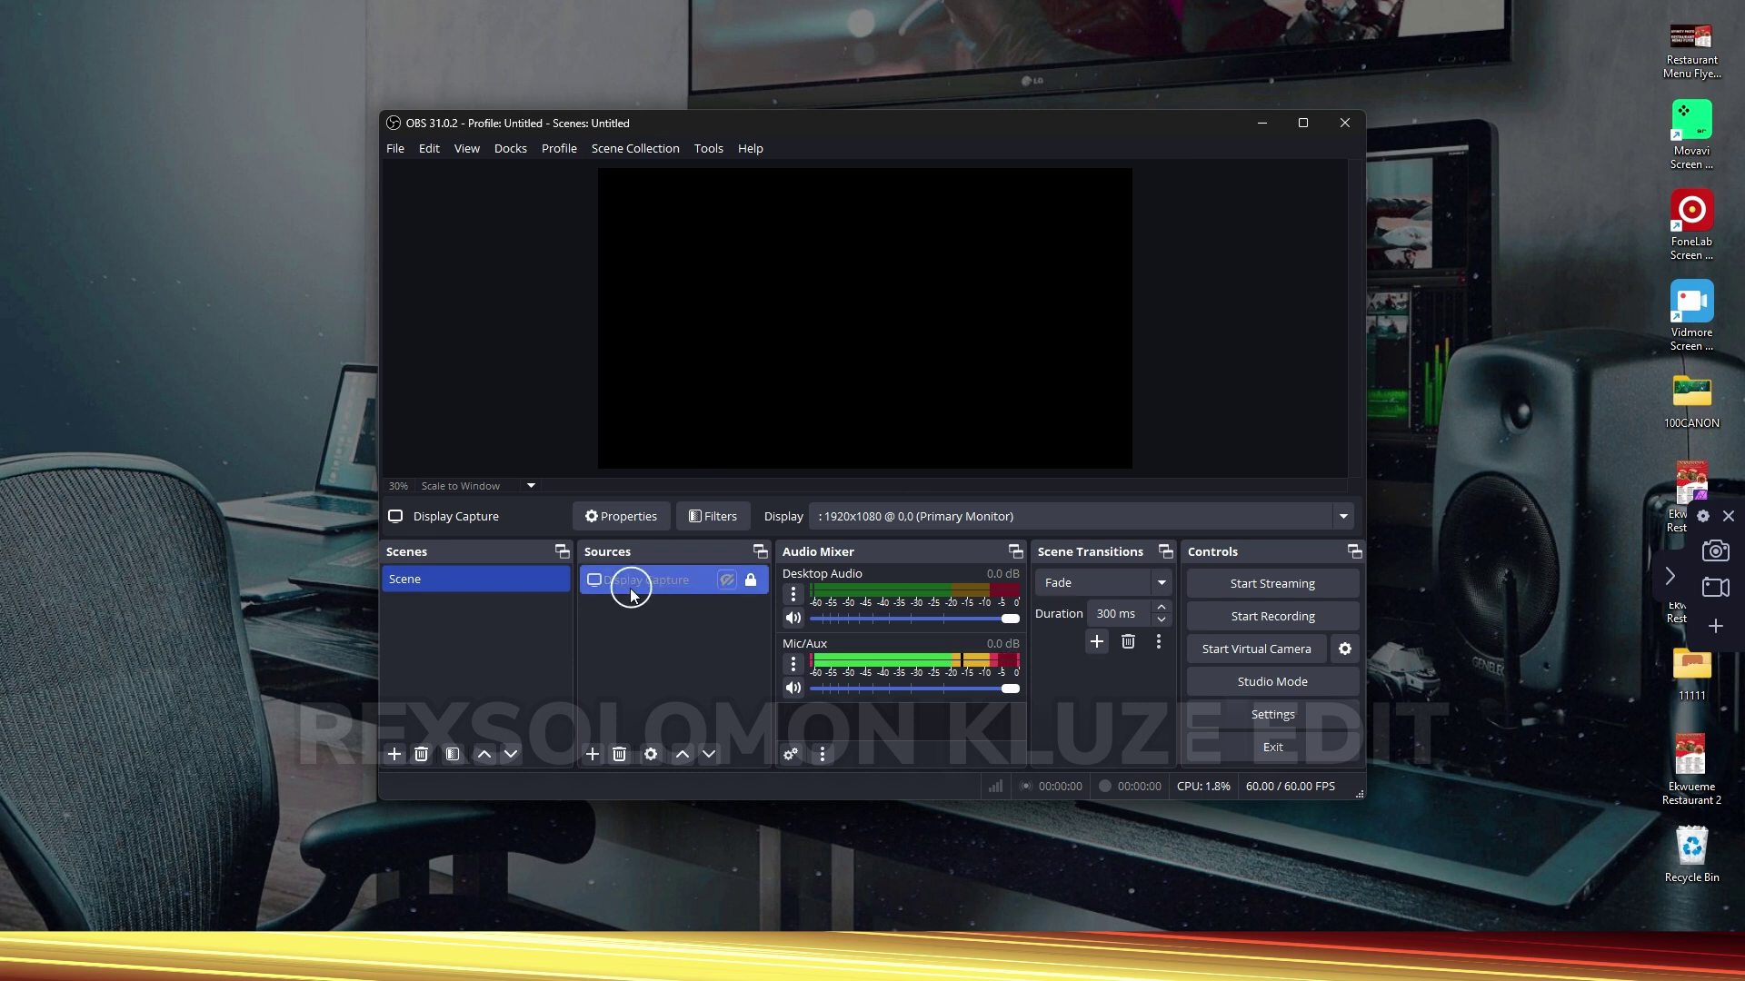
{"action": "right_click", "coordinate": [452, 621]}
{"action": "left_click", "coordinate": [474, 631]}
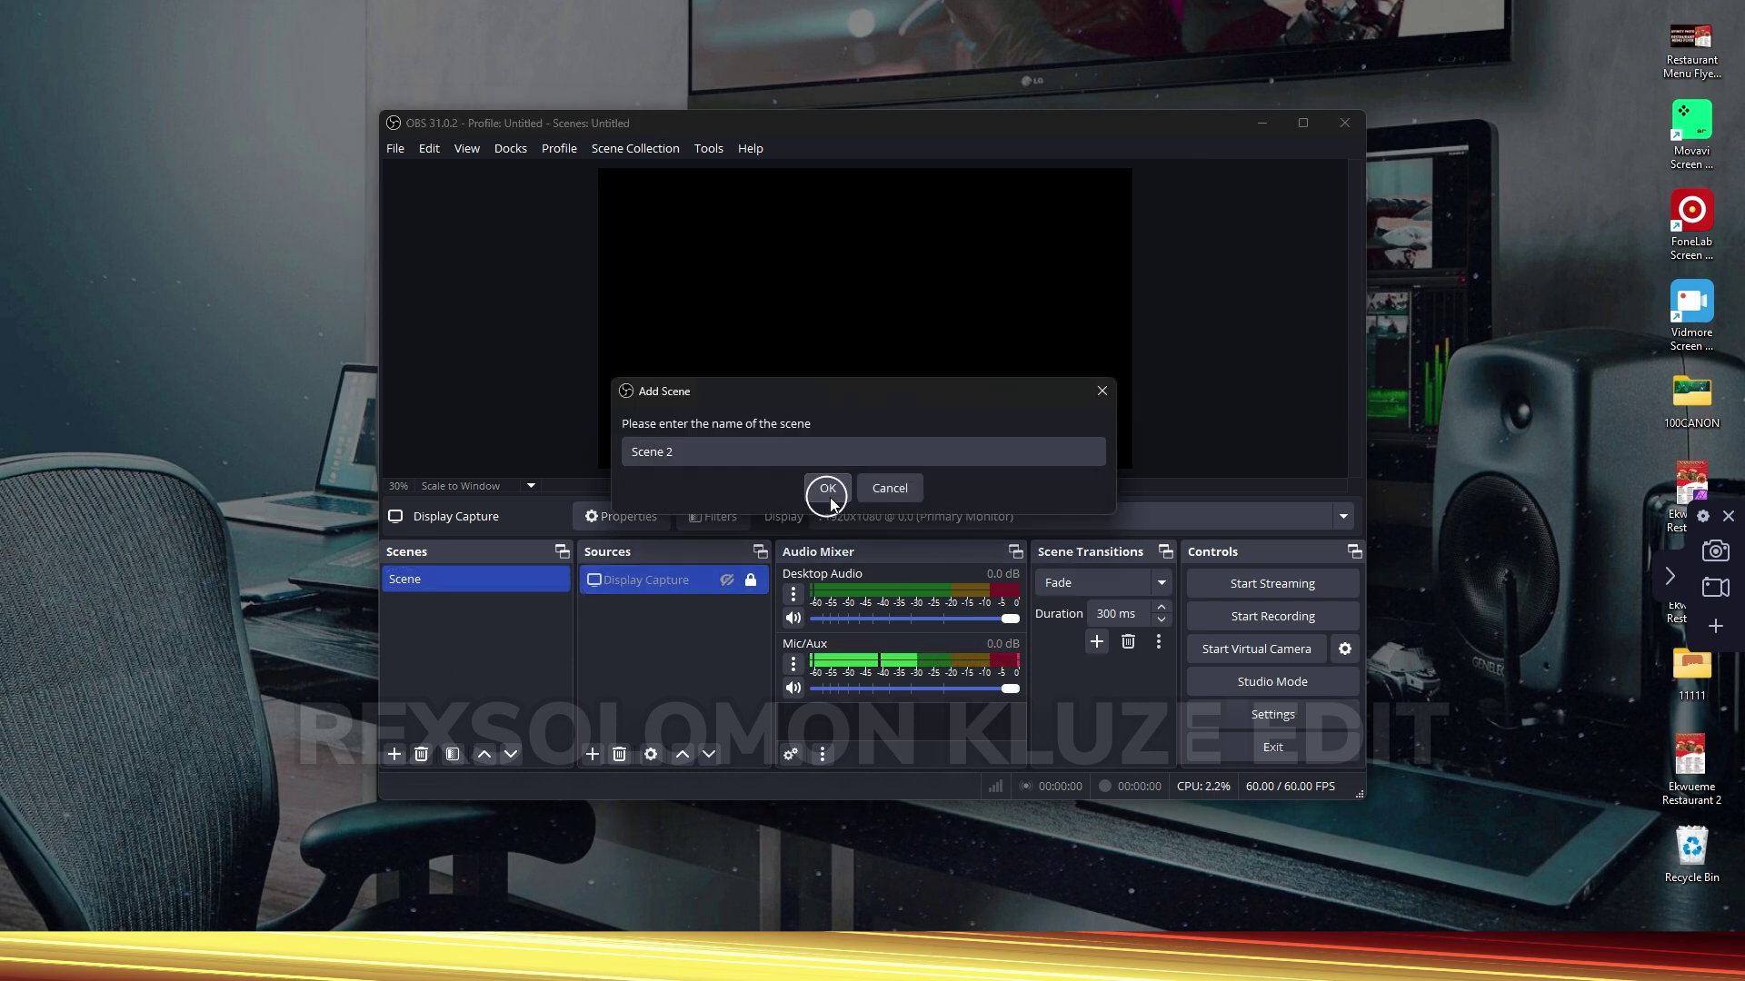
{"action": "left_click", "coordinate": [889, 488]}
Add a second Display Capture source to the scene with the Automatic capture method
{"action": "right_click", "coordinate": [595, 668]}
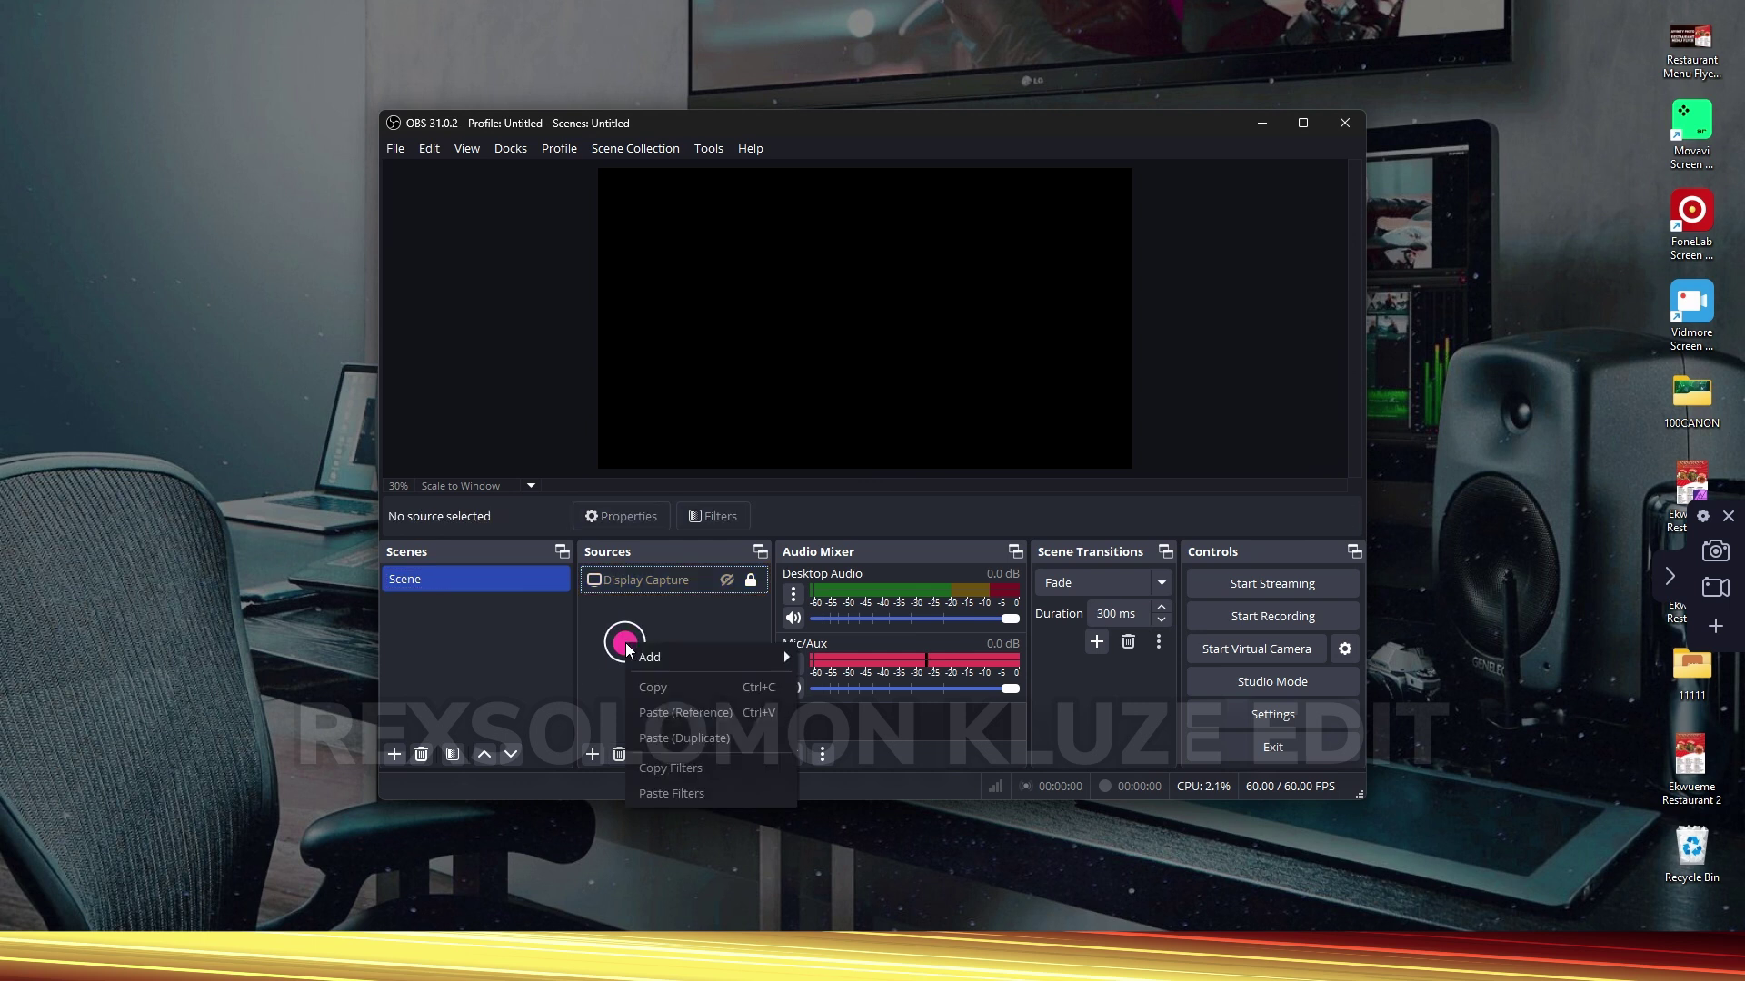
{"action": "left_click", "coordinate": [674, 659]}
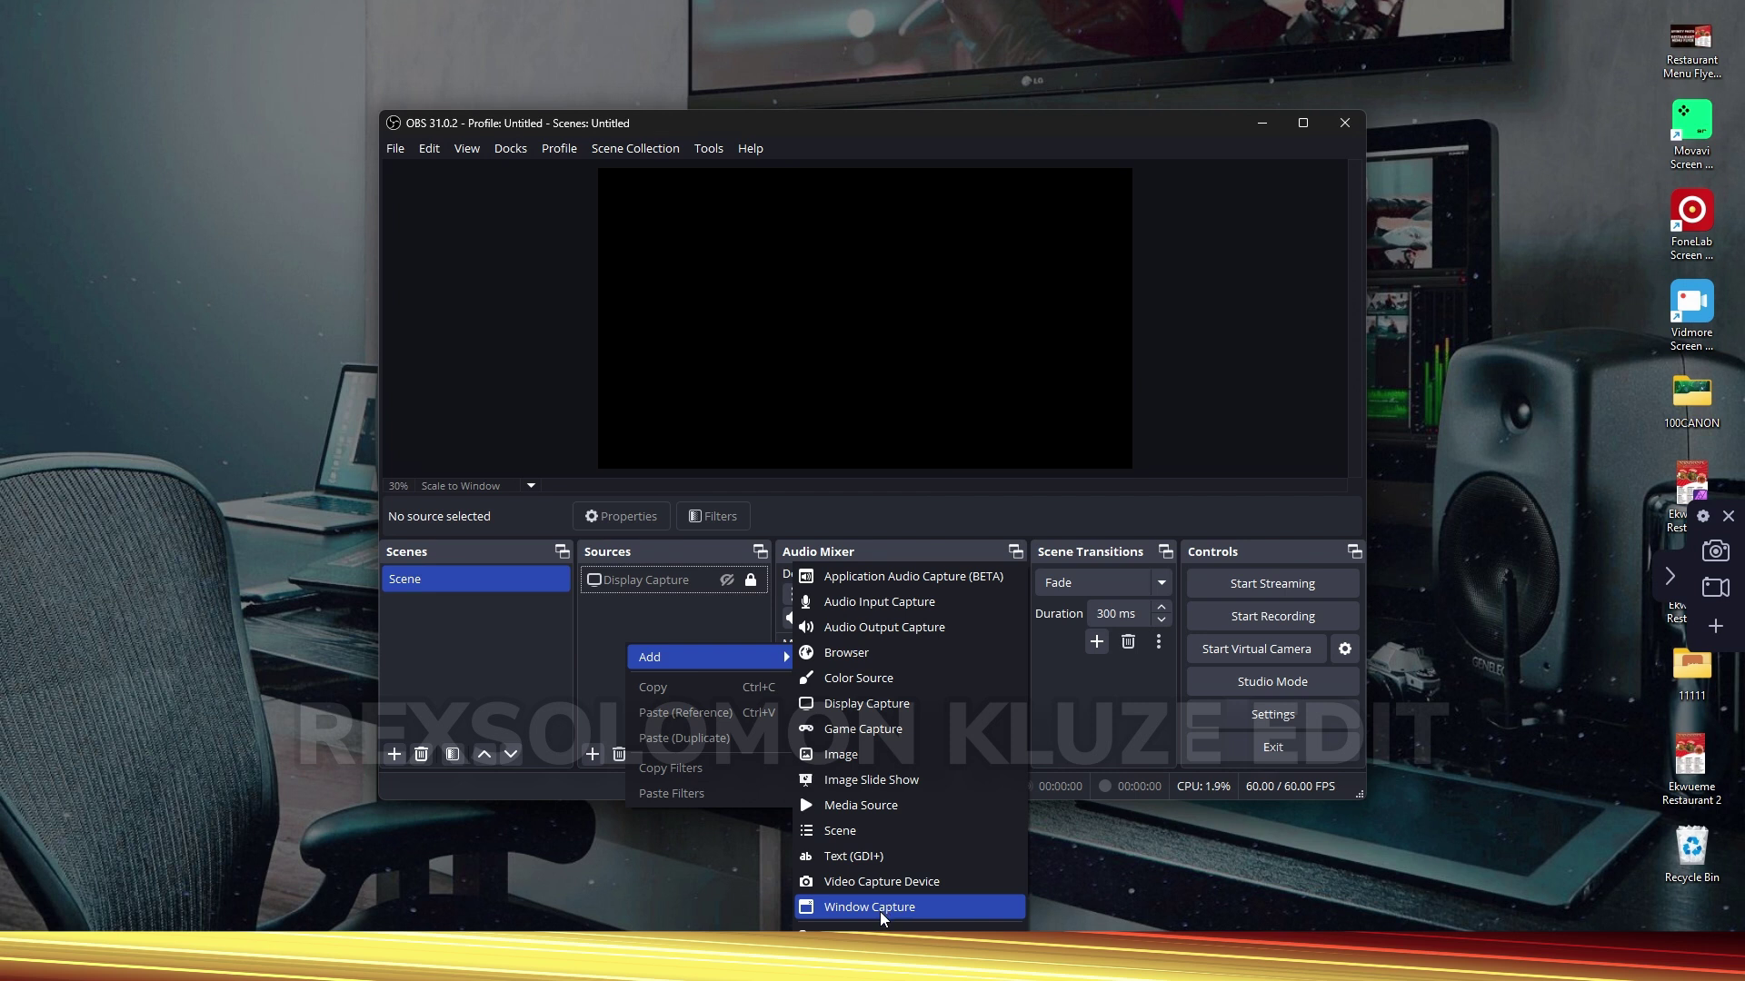
{"action": "left_click", "coordinate": [874, 705]}
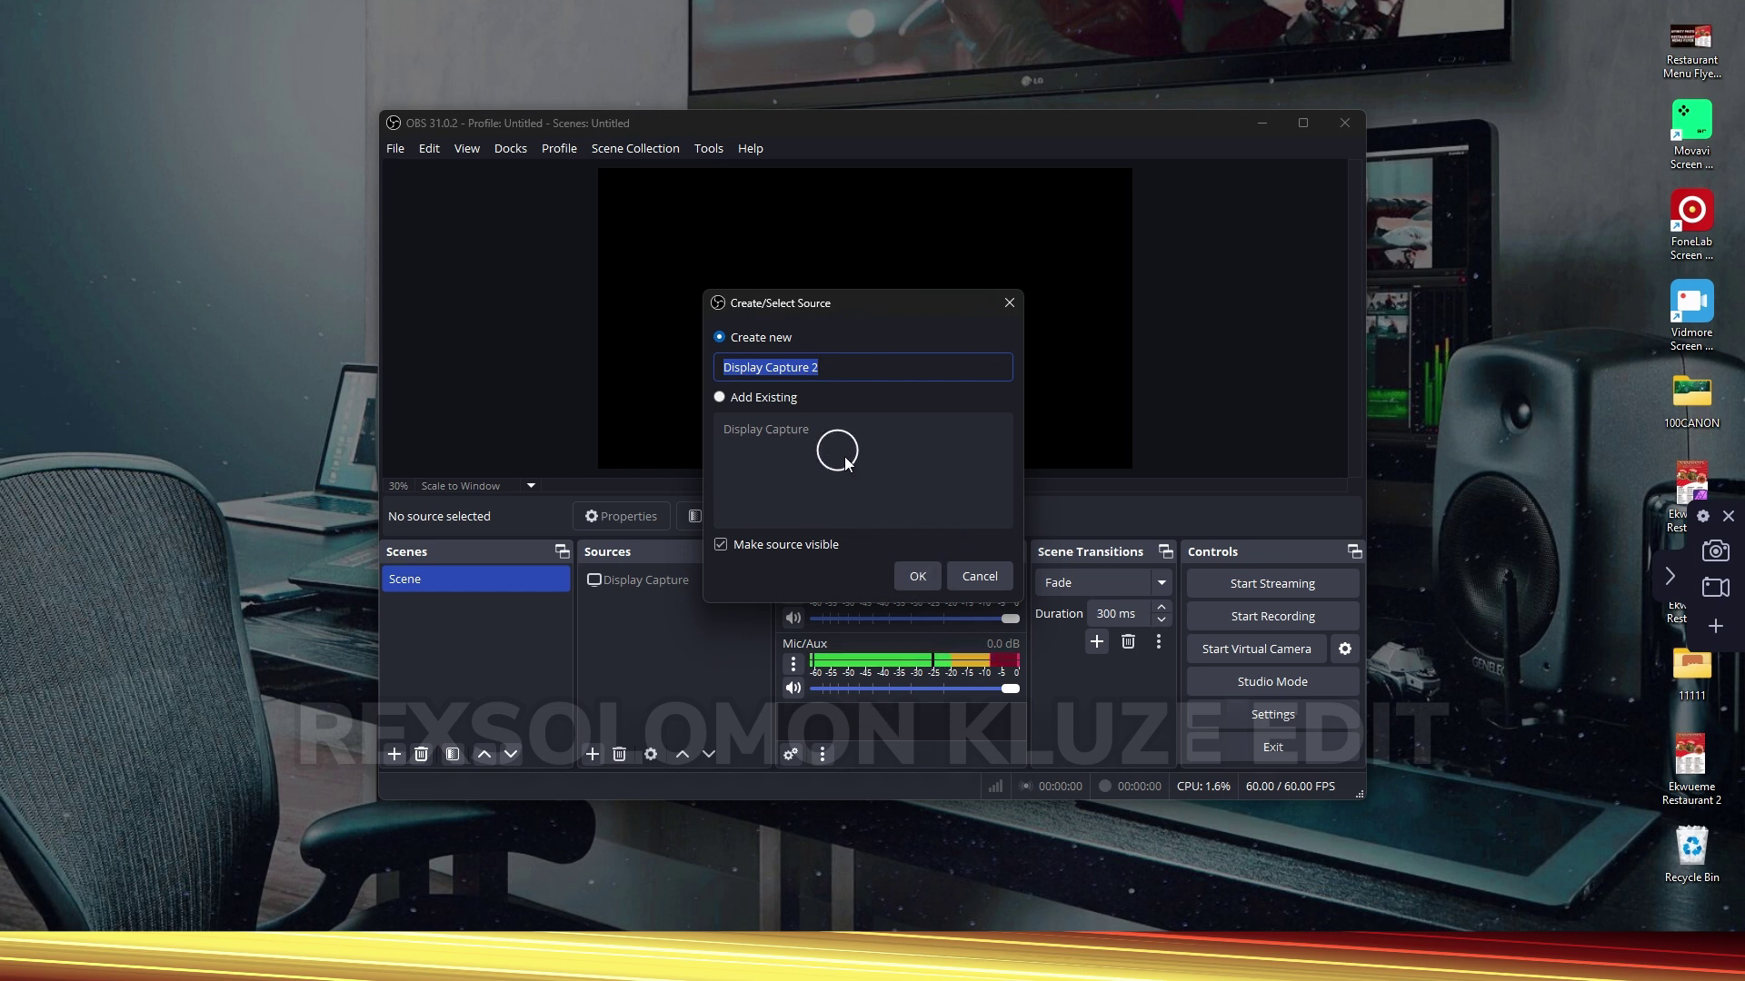
{"action": "left_click", "coordinate": [918, 578]}
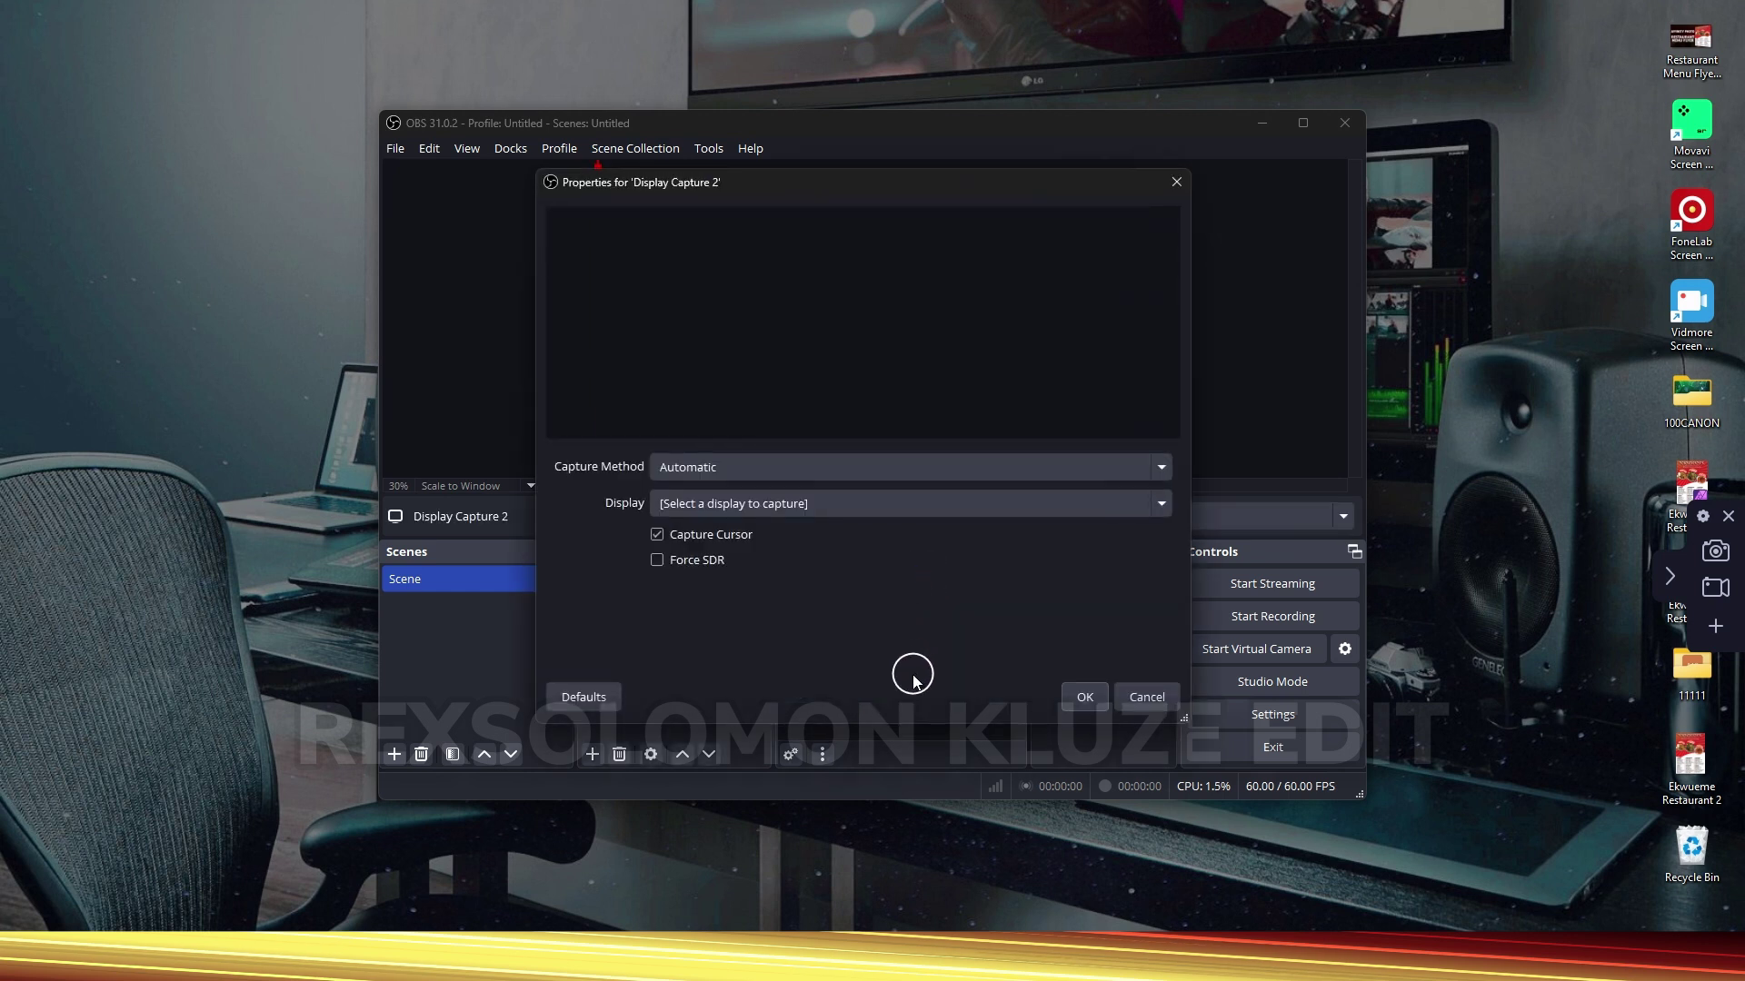
{"action": "left_click", "coordinate": [705, 466]}
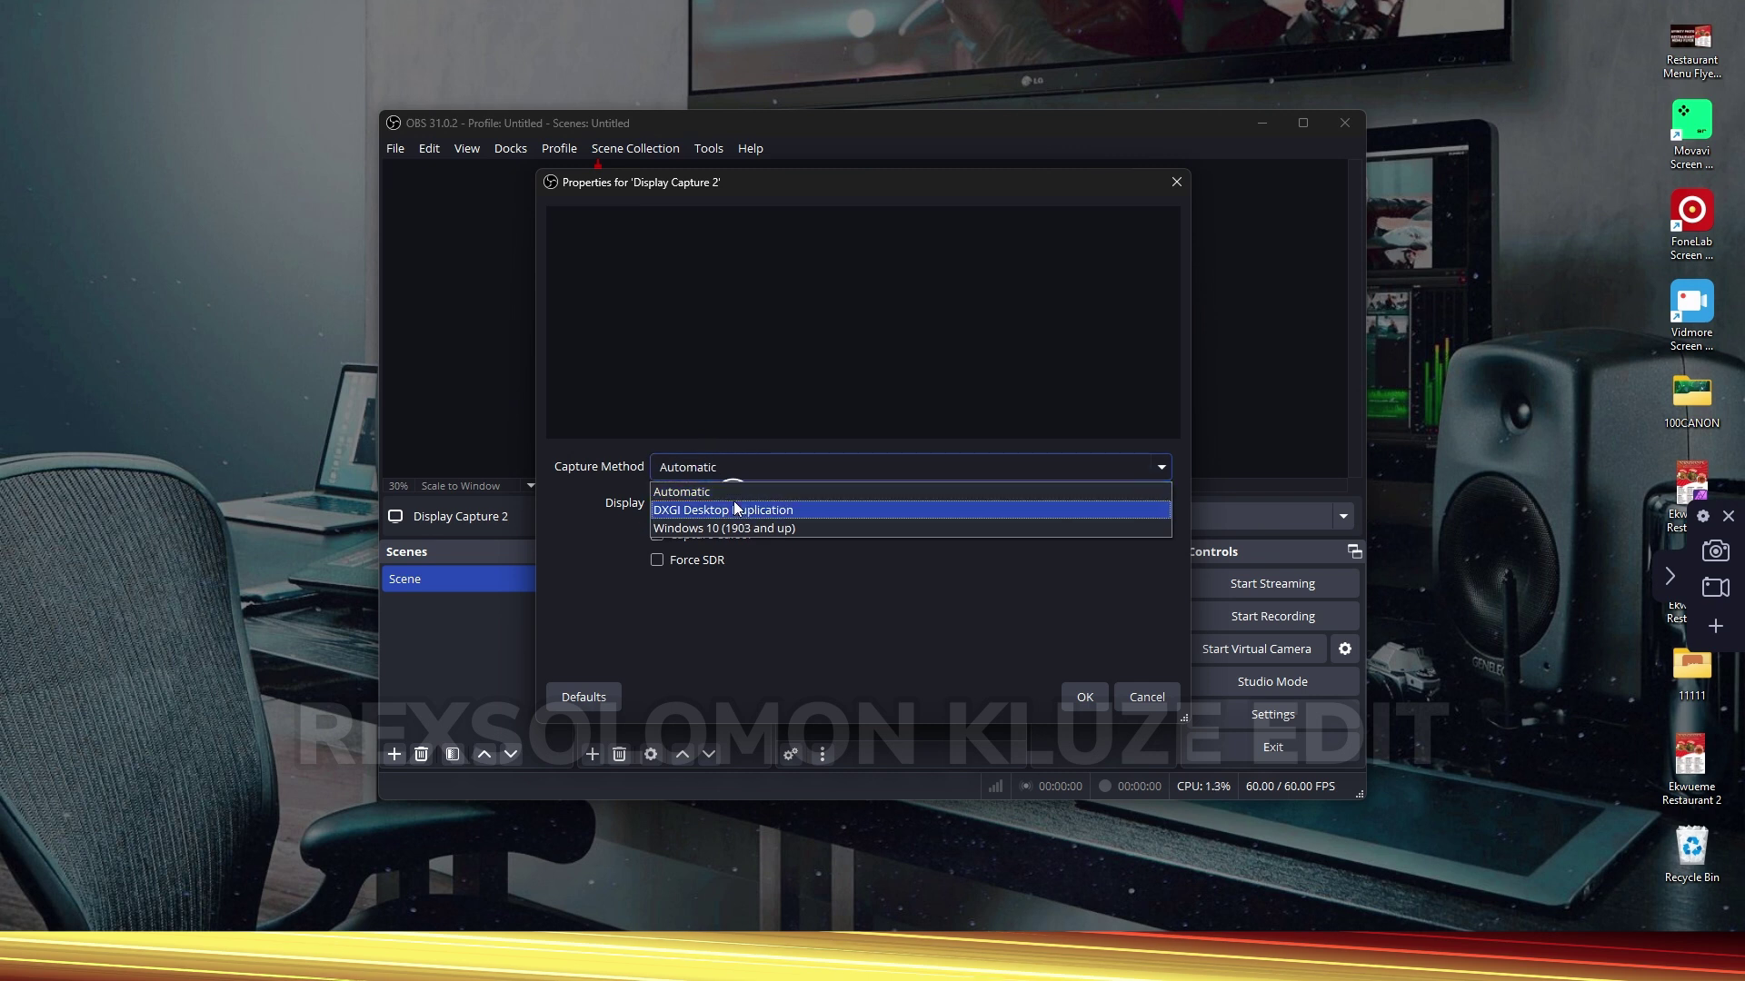
{"action": "left_click", "coordinate": [683, 490]}
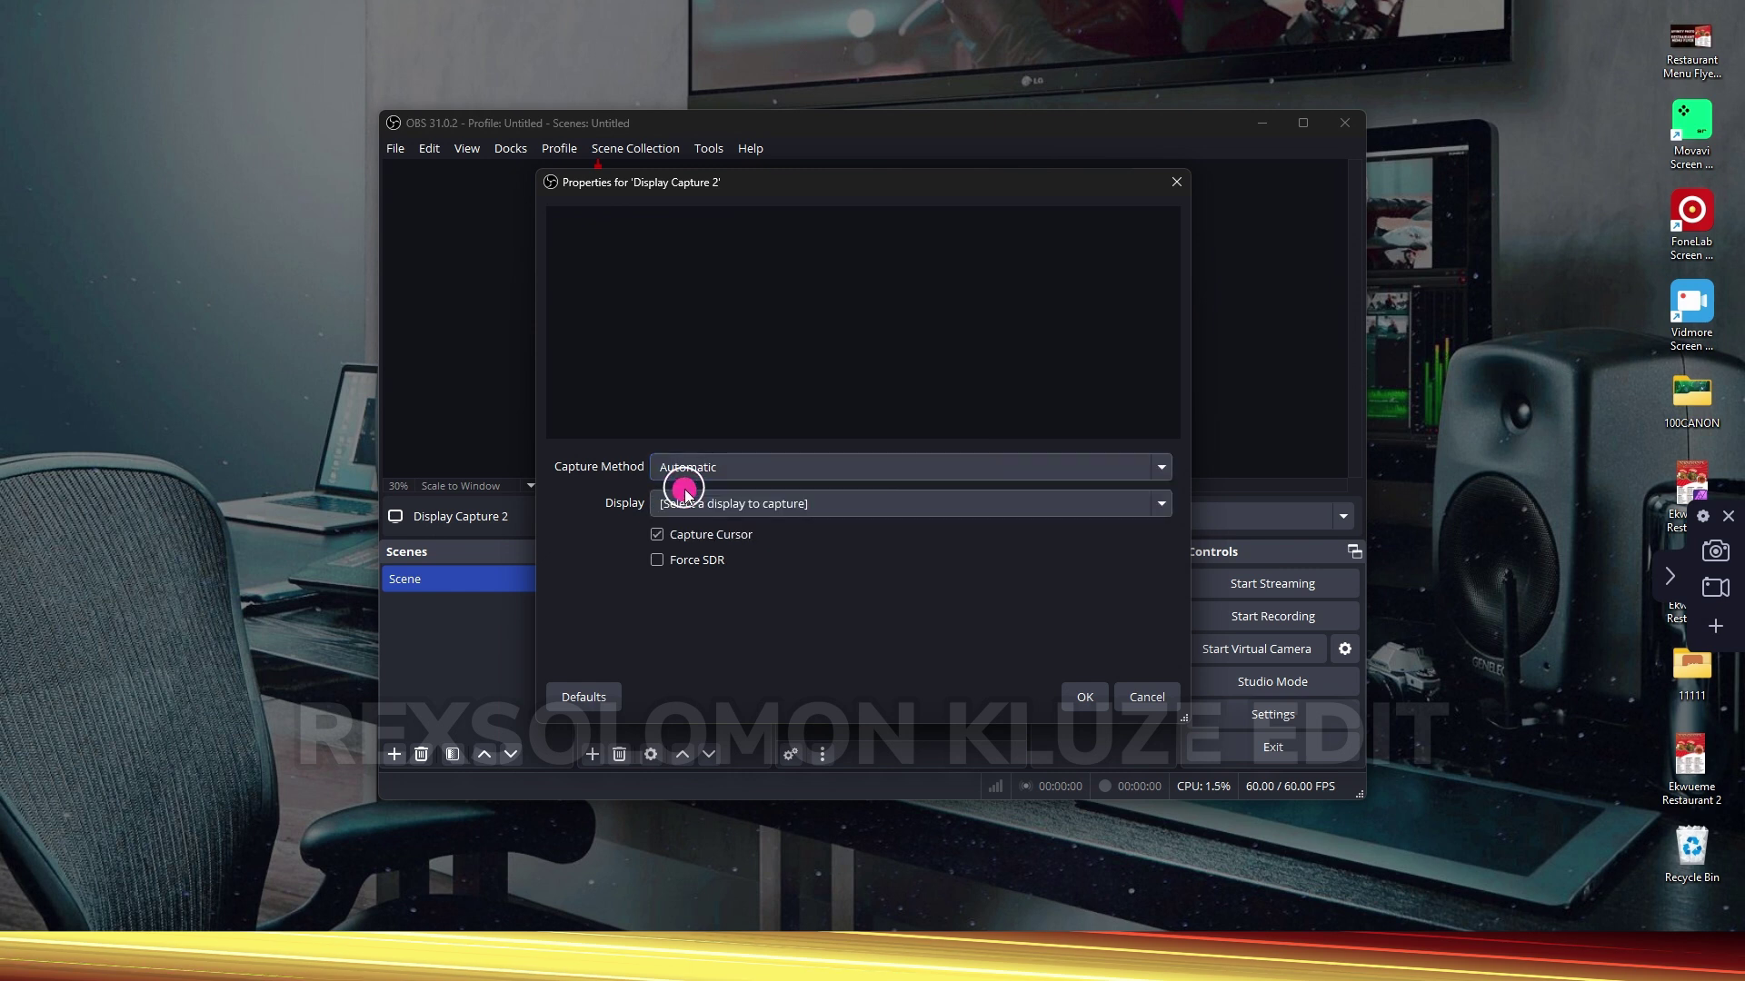
{"action": "left_click", "coordinate": [1087, 696]}
Set the first Display Capture source to capture the 1920x1080 primary monitor
{"action": "double_click", "coordinate": [713, 574]}
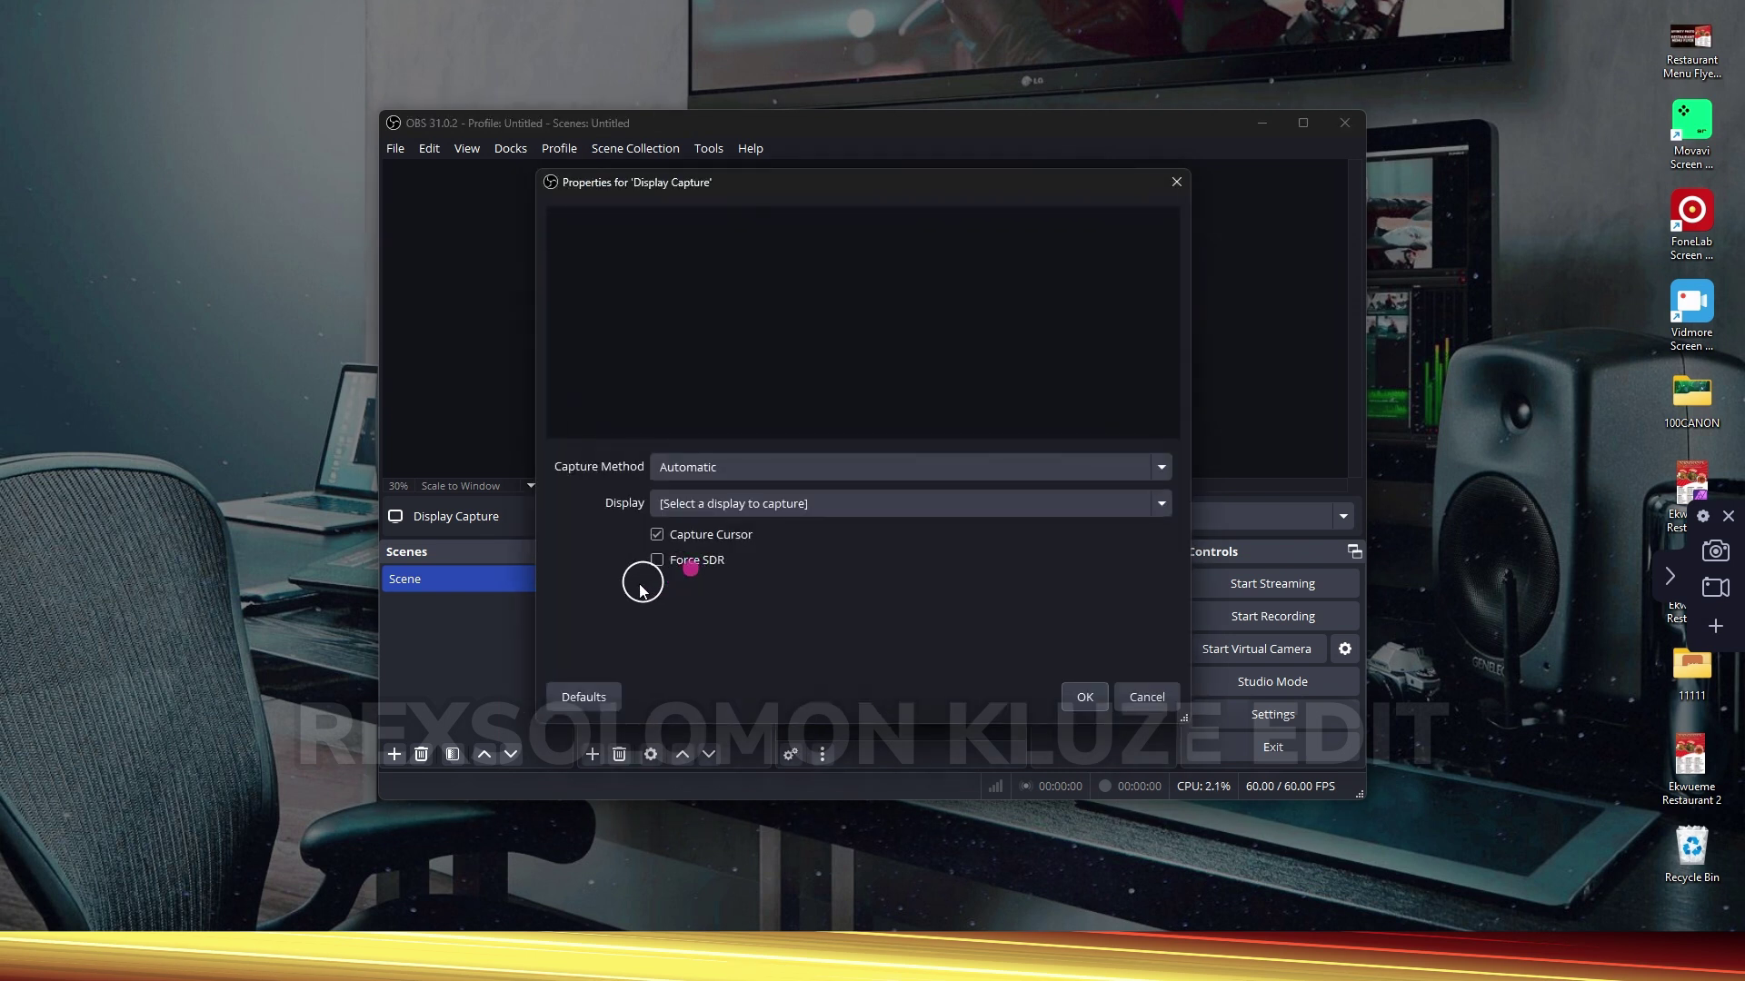
{"action": "left_click", "coordinate": [724, 504]}
{"action": "left_click", "coordinate": [720, 548]}
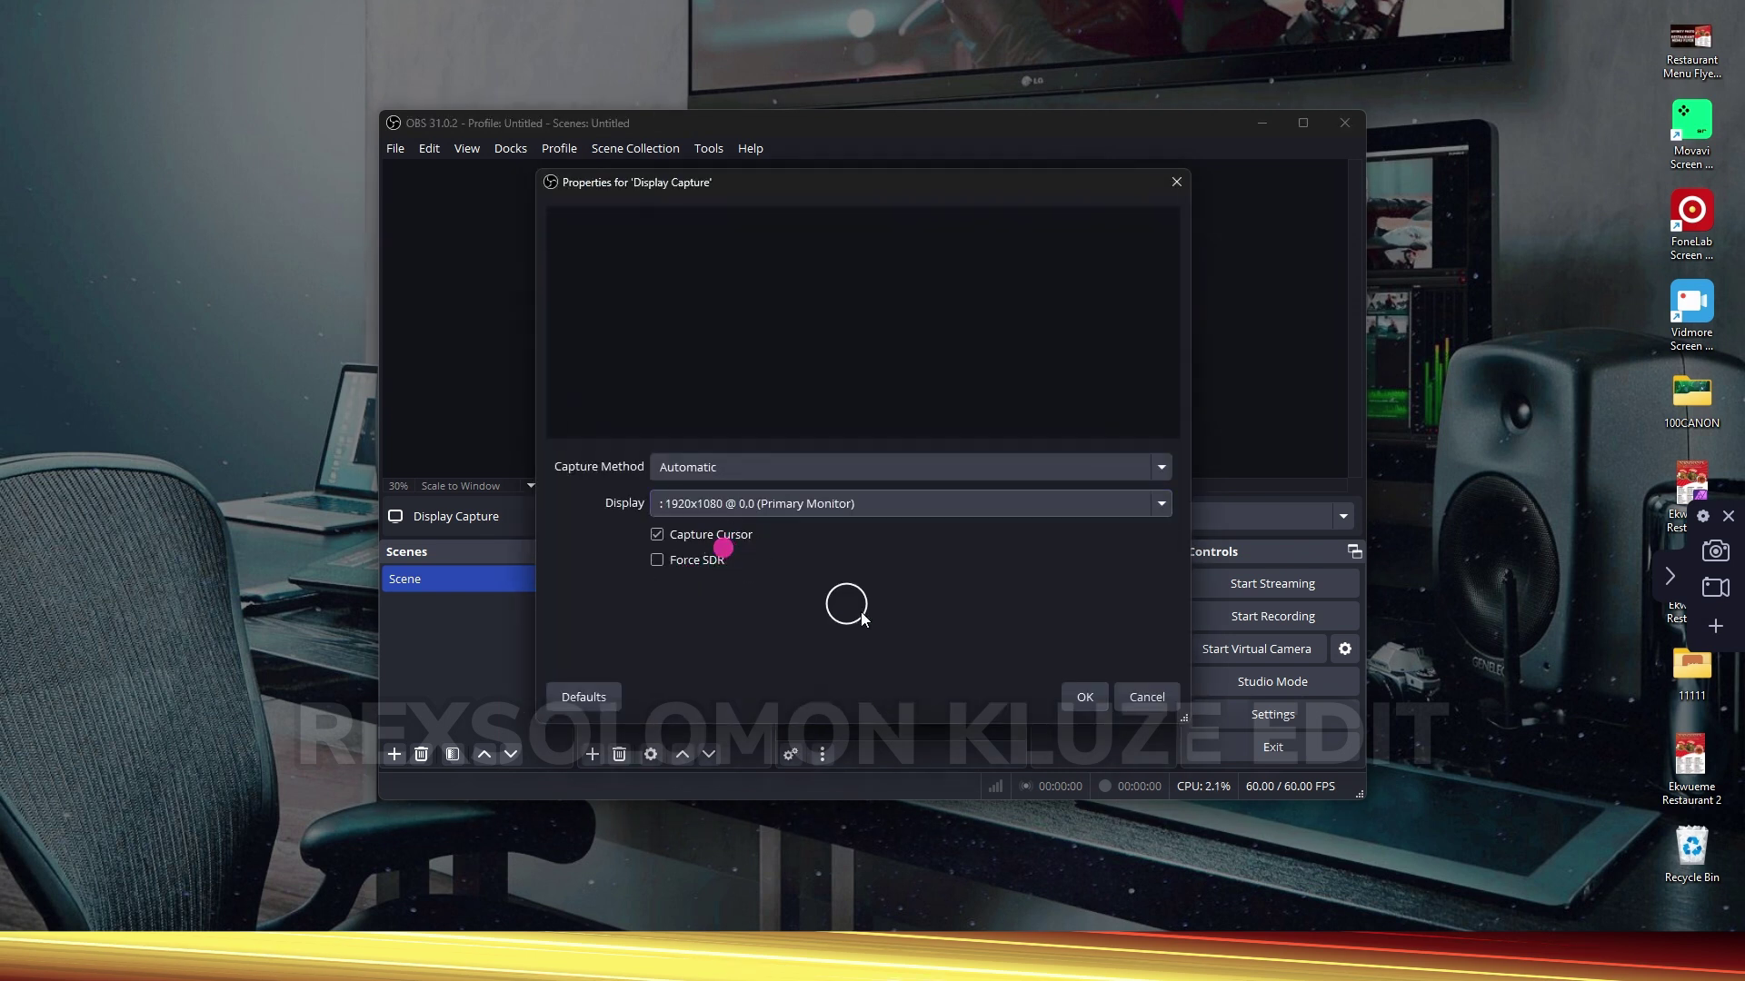
{"action": "left_click", "coordinate": [1084, 698]}
Leave only the first Display Capture source selected and make a test screen recording of about 16 seconds
{"action": "left_click", "coordinate": [654, 606], "text": "ctrl"}
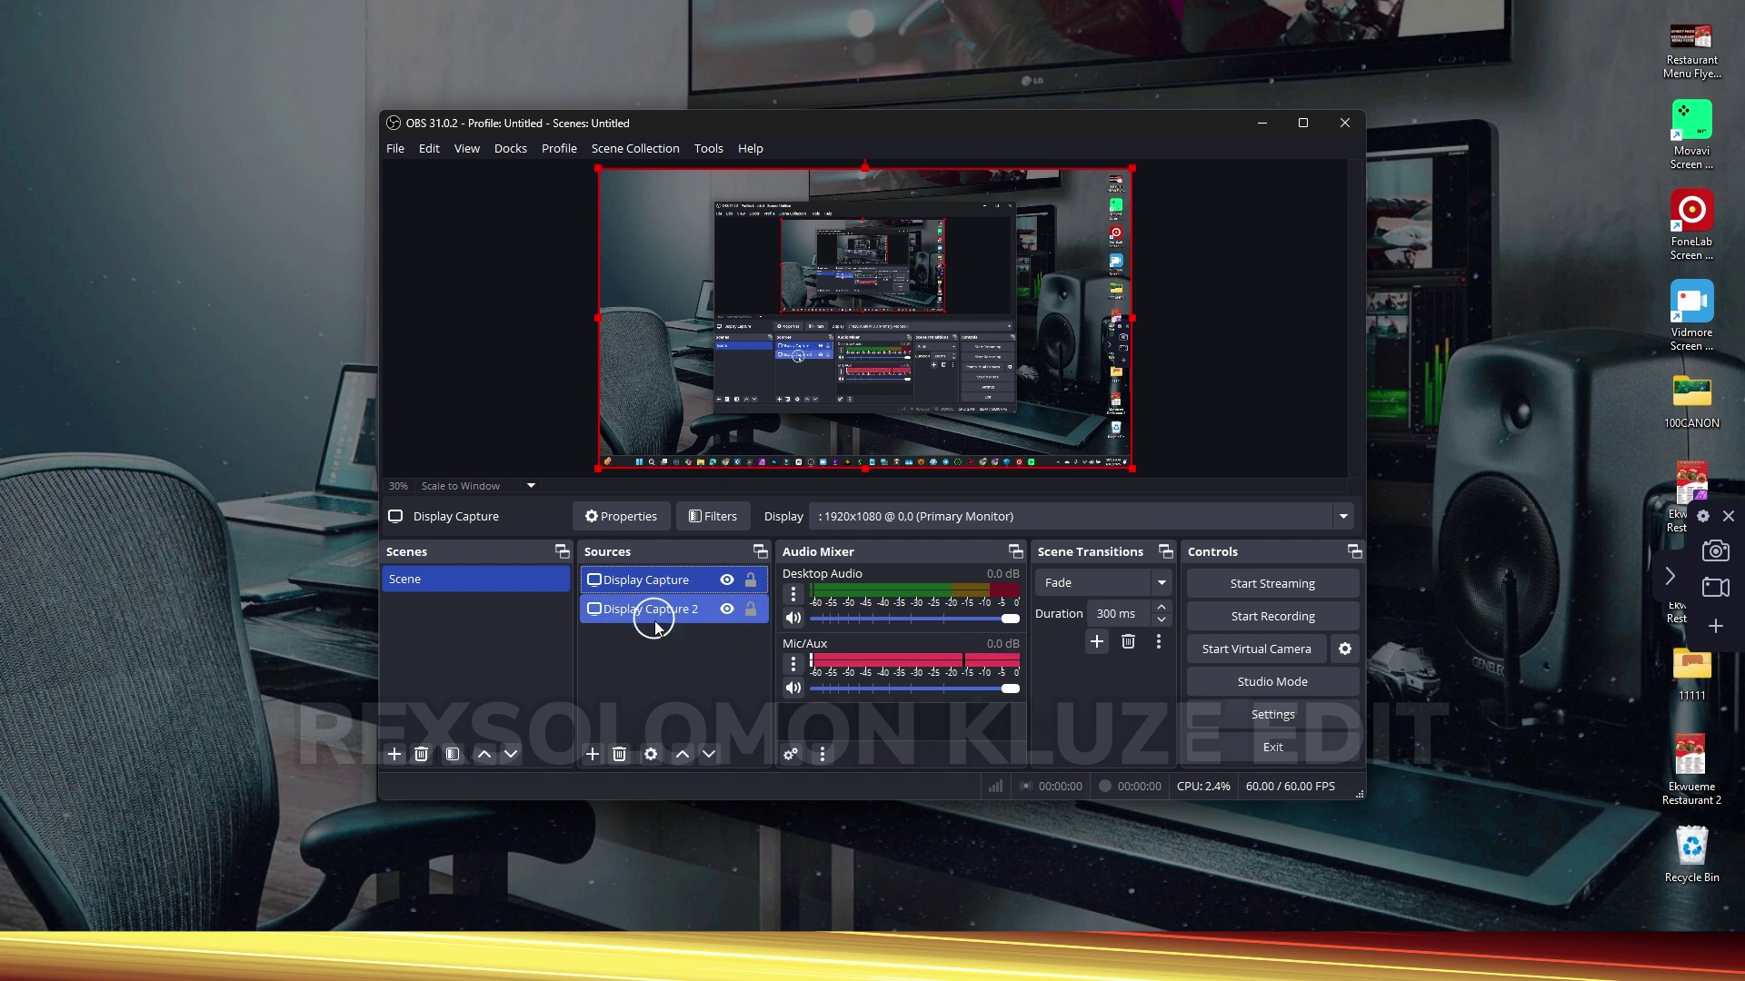
{"action": "left_click", "coordinate": [659, 609], "text": "ctrl"}
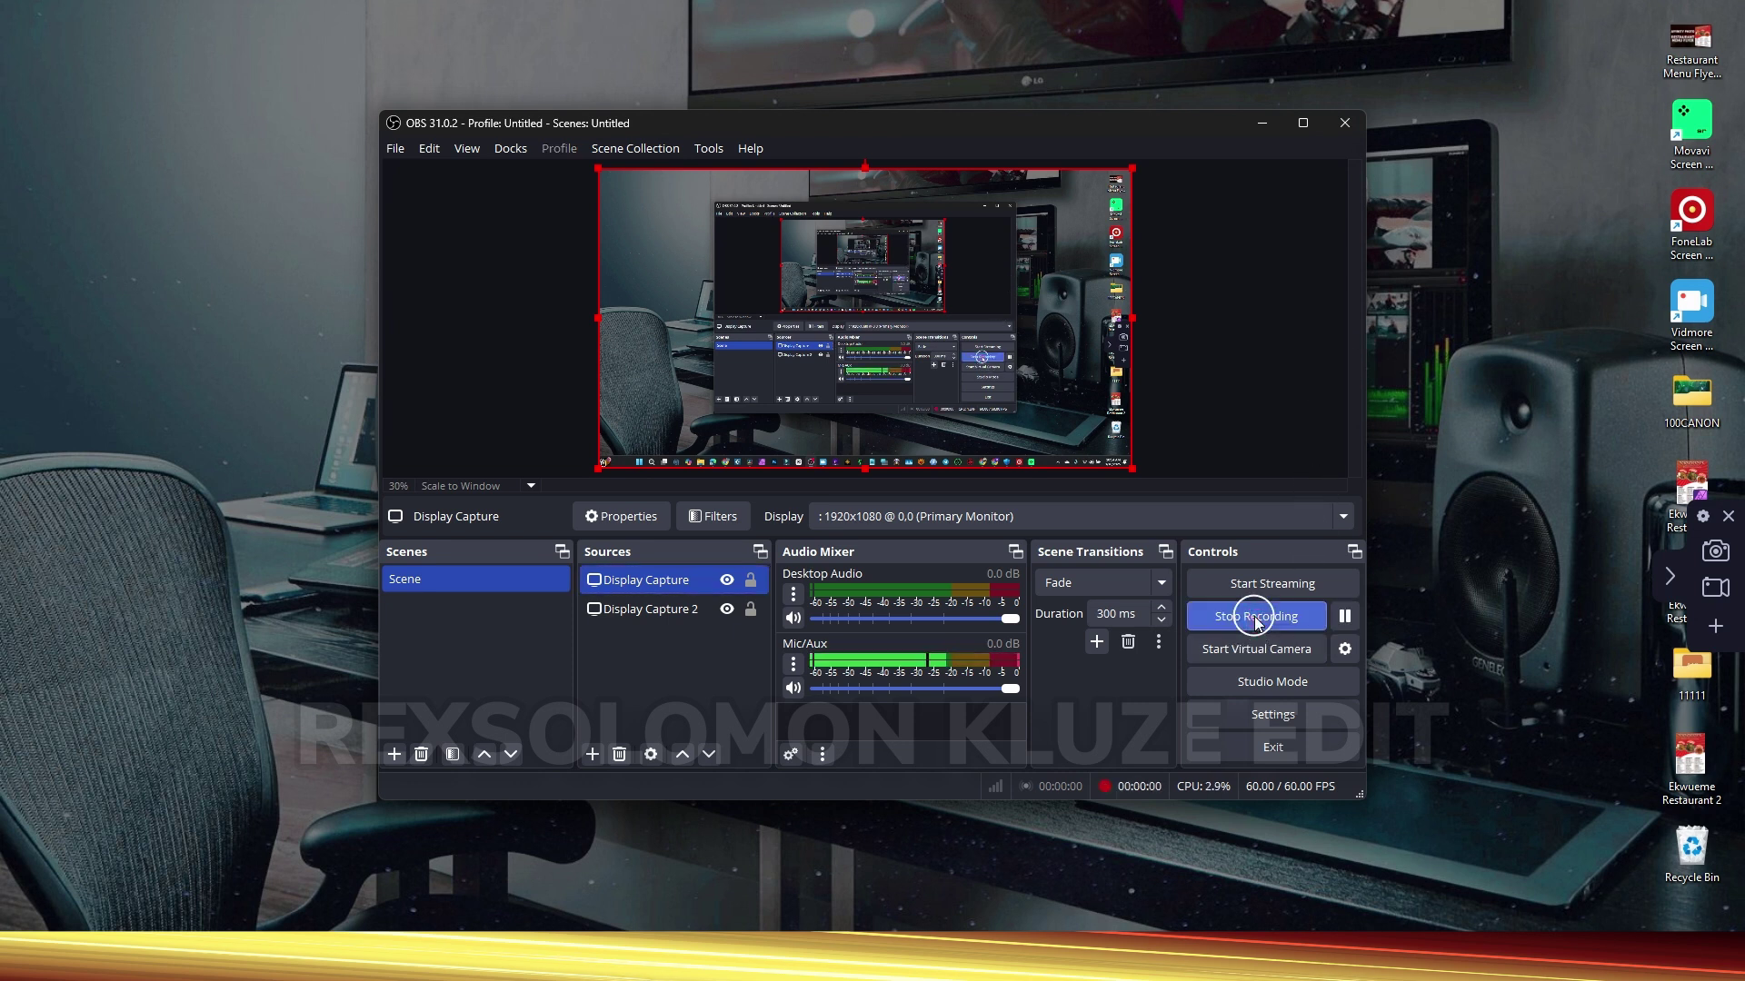
{"action": "left_click", "coordinate": [1256, 616]}
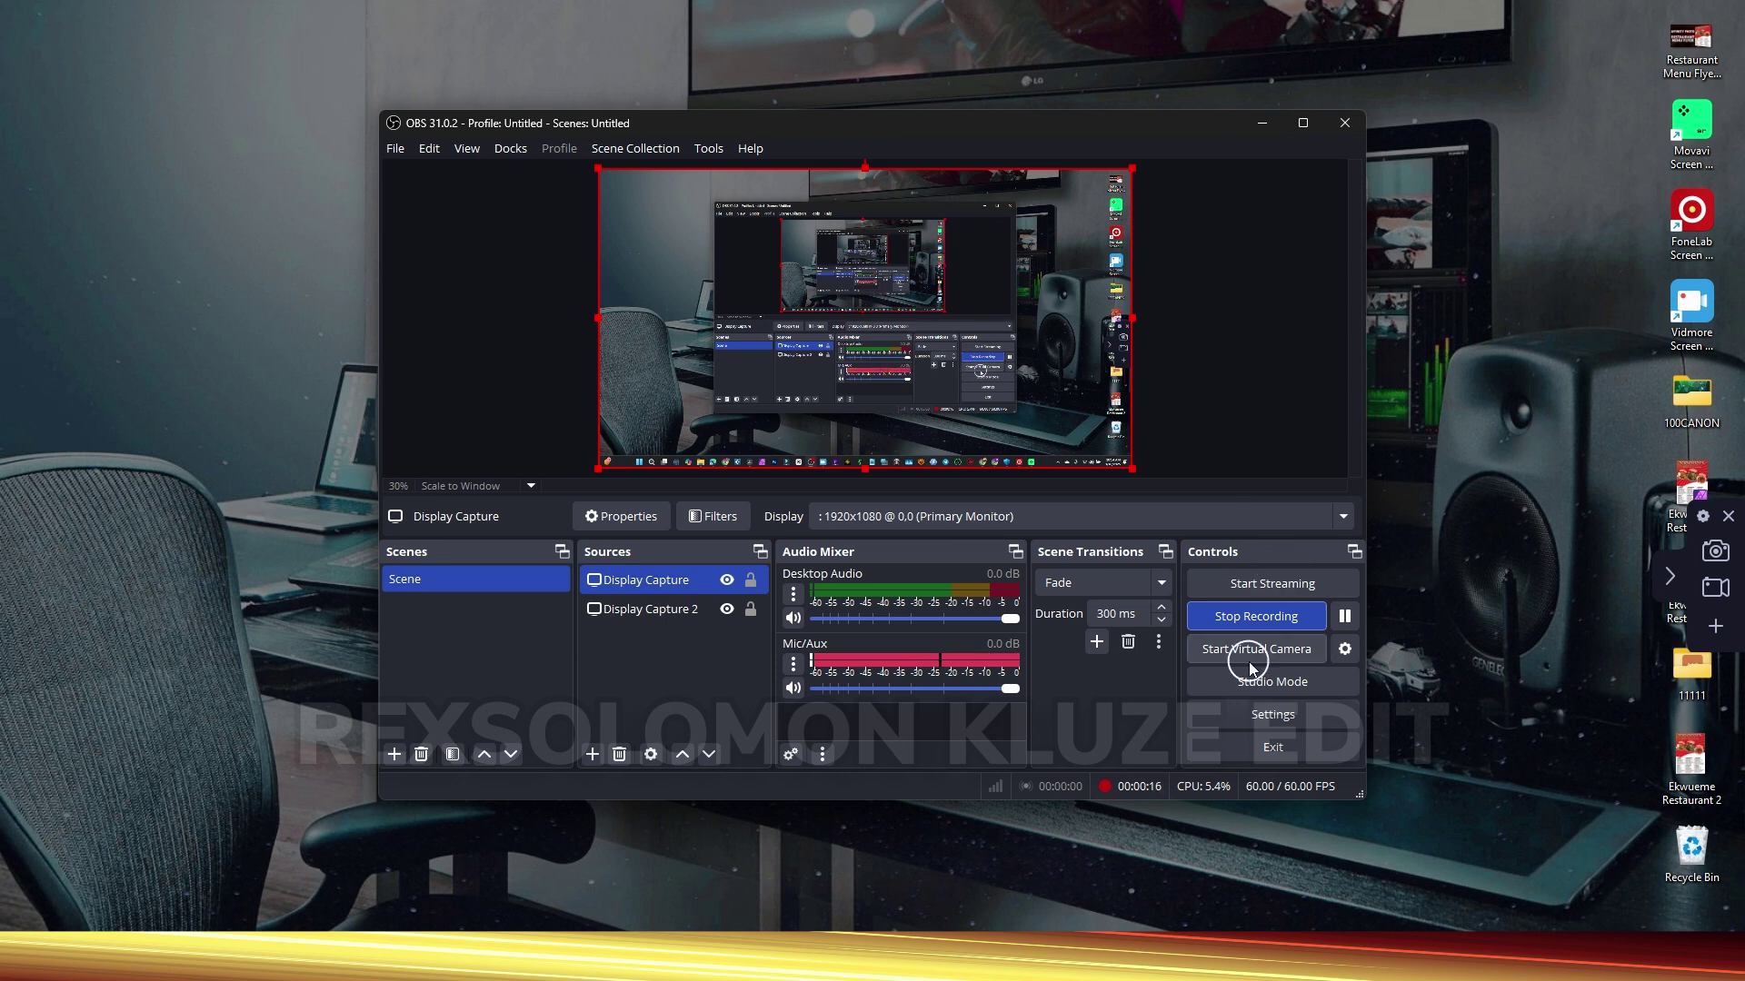
{"action": "left_click", "coordinate": [1243, 616]}
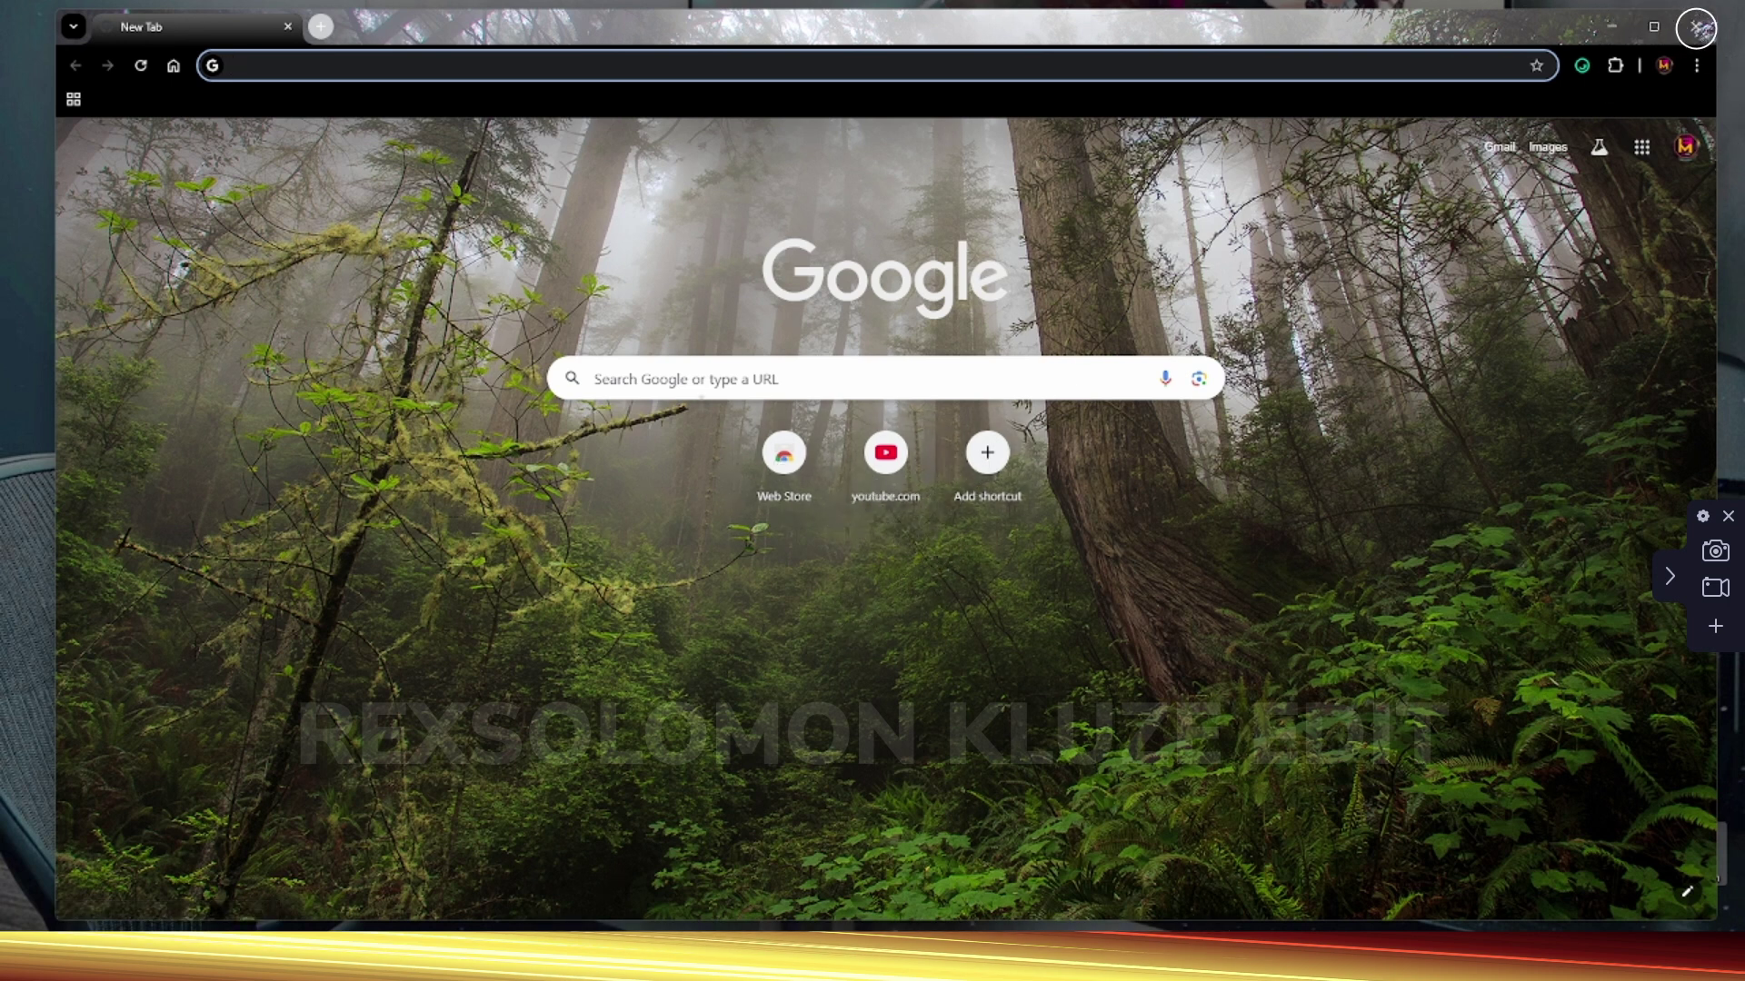
{"action": "key", "text": "Escape"}
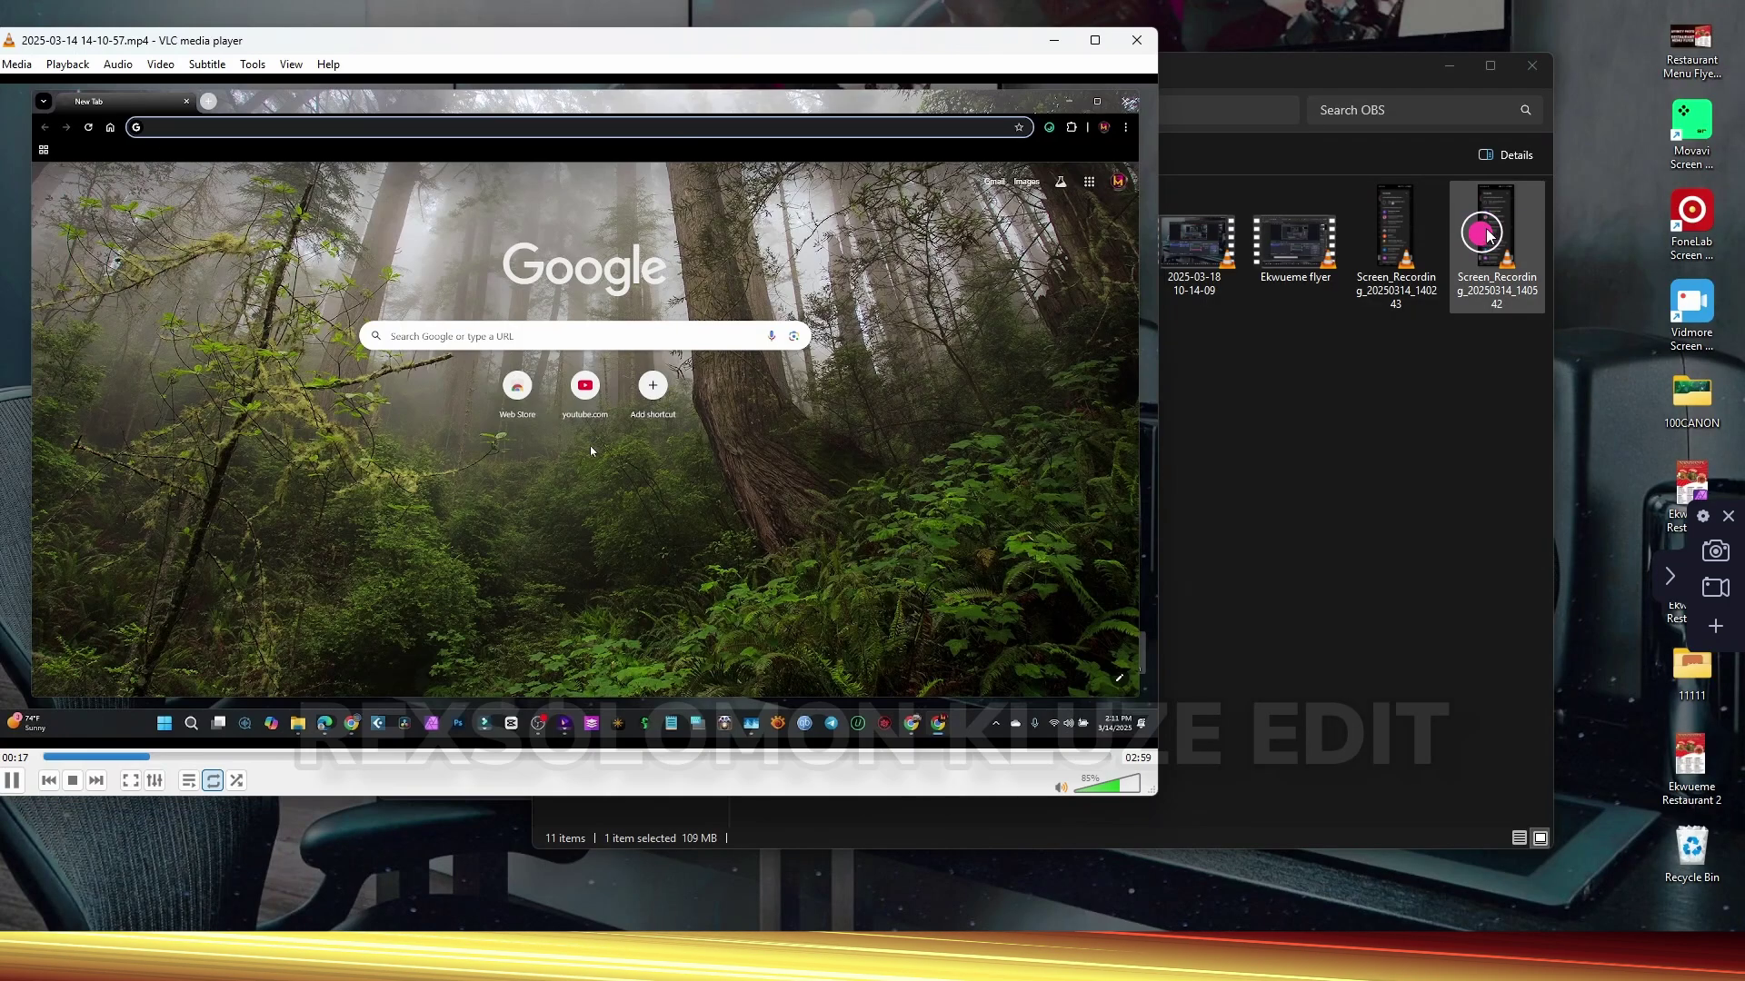
{"action": "left_click", "coordinate": [1144, 41]}
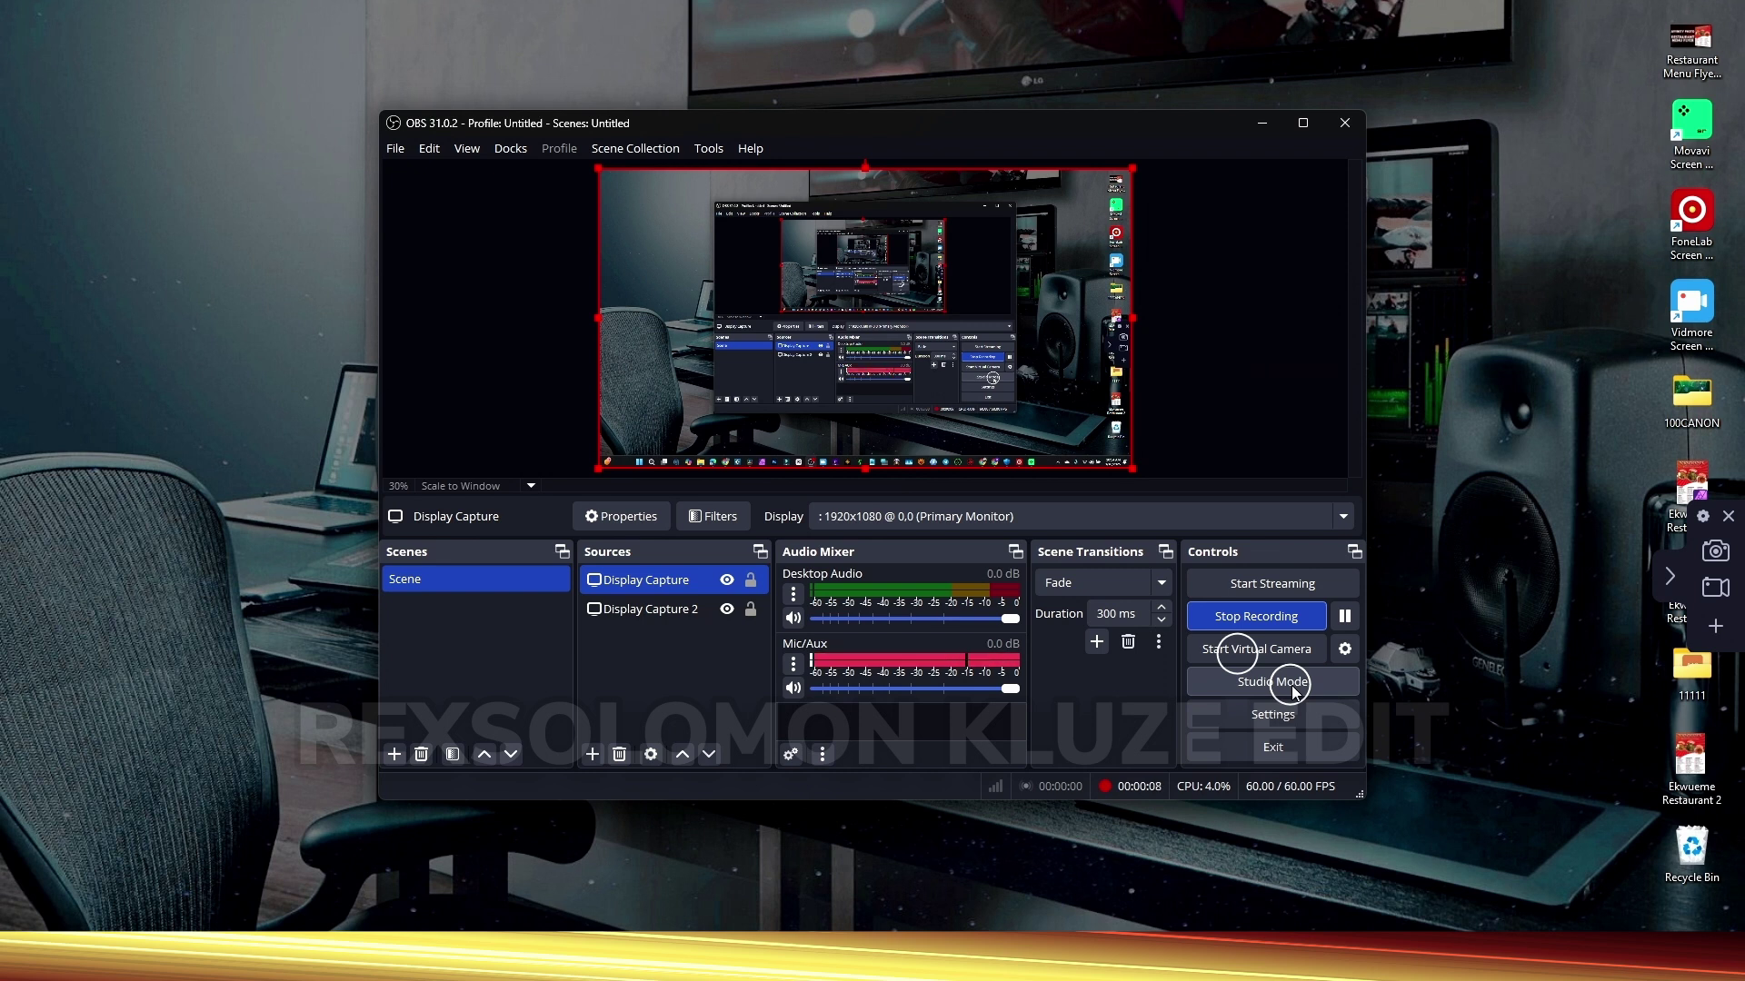
{"action": "left_click", "coordinate": [1245, 615]}
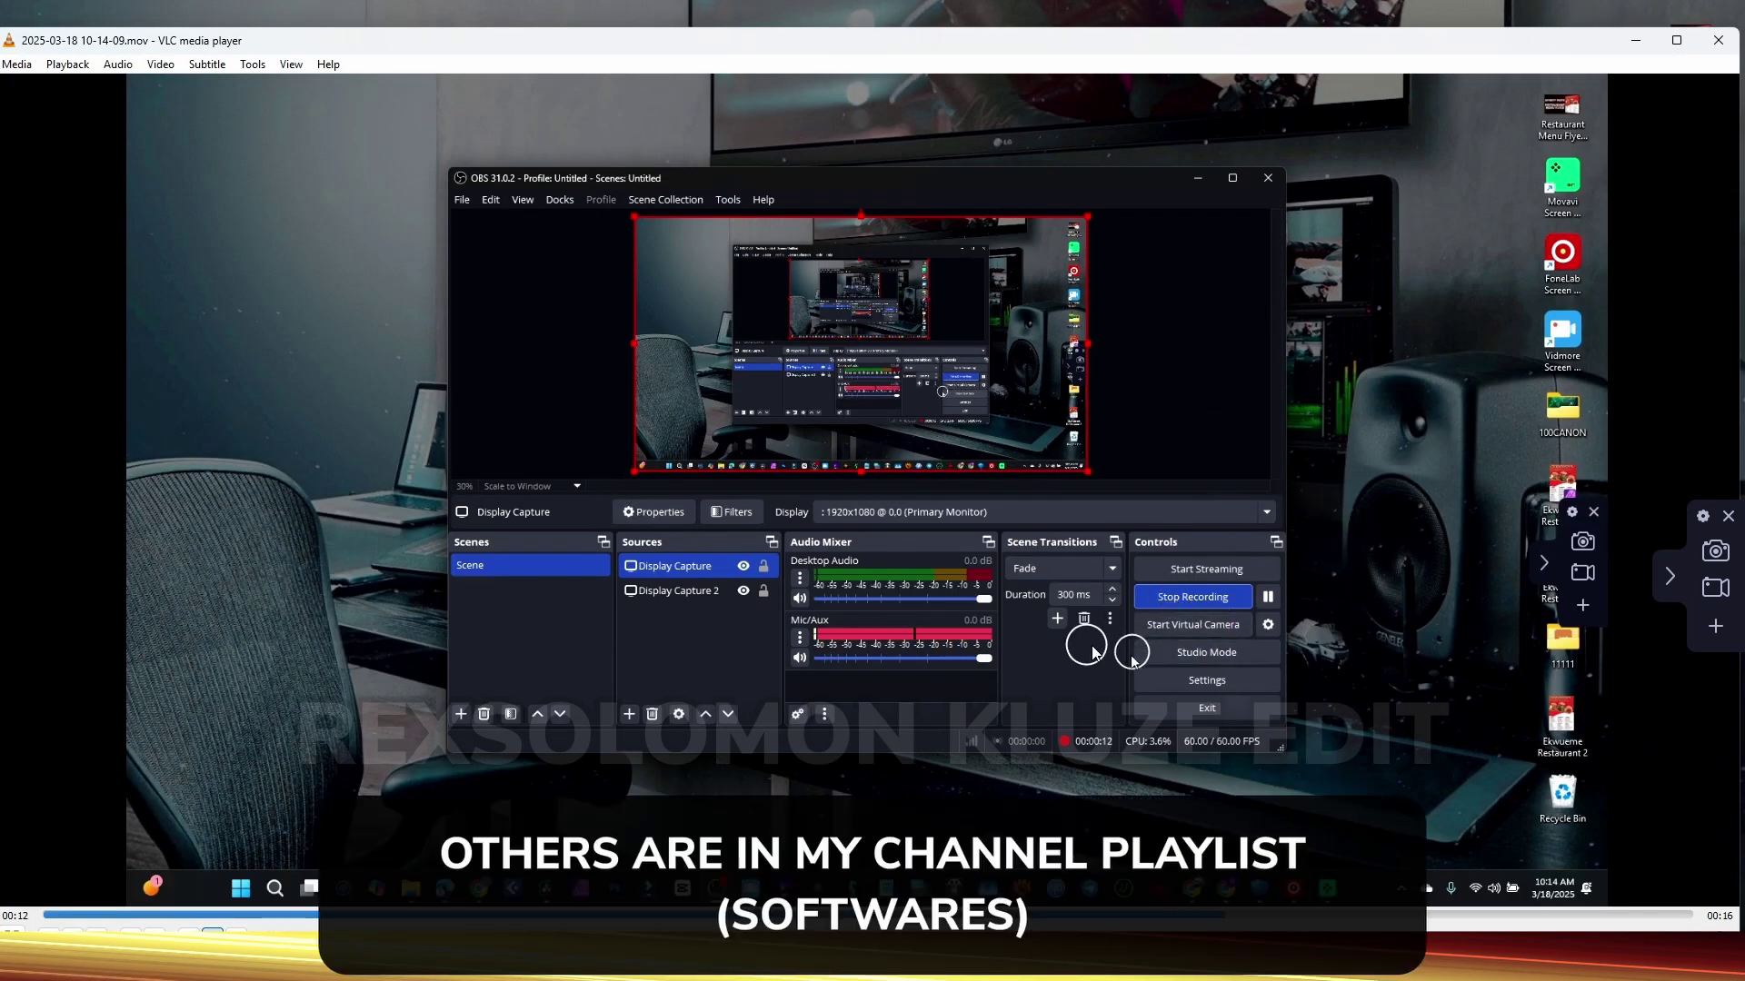
{"action": "left_click", "coordinate": [1717, 41]}
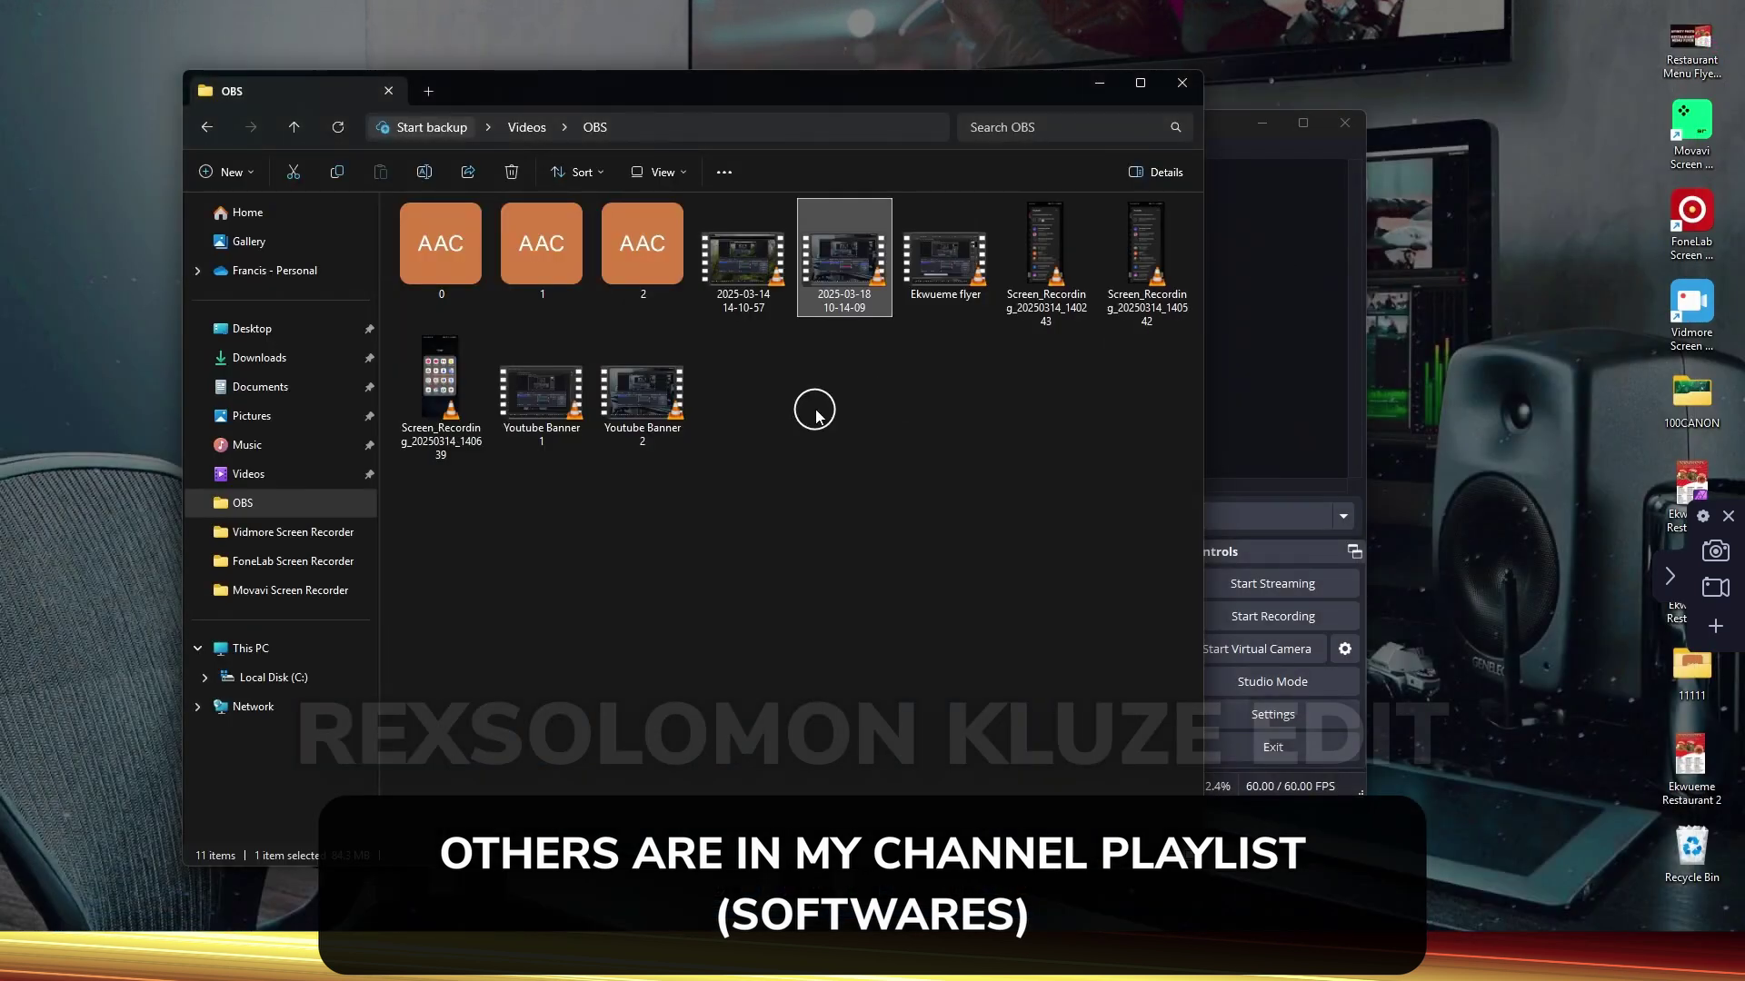